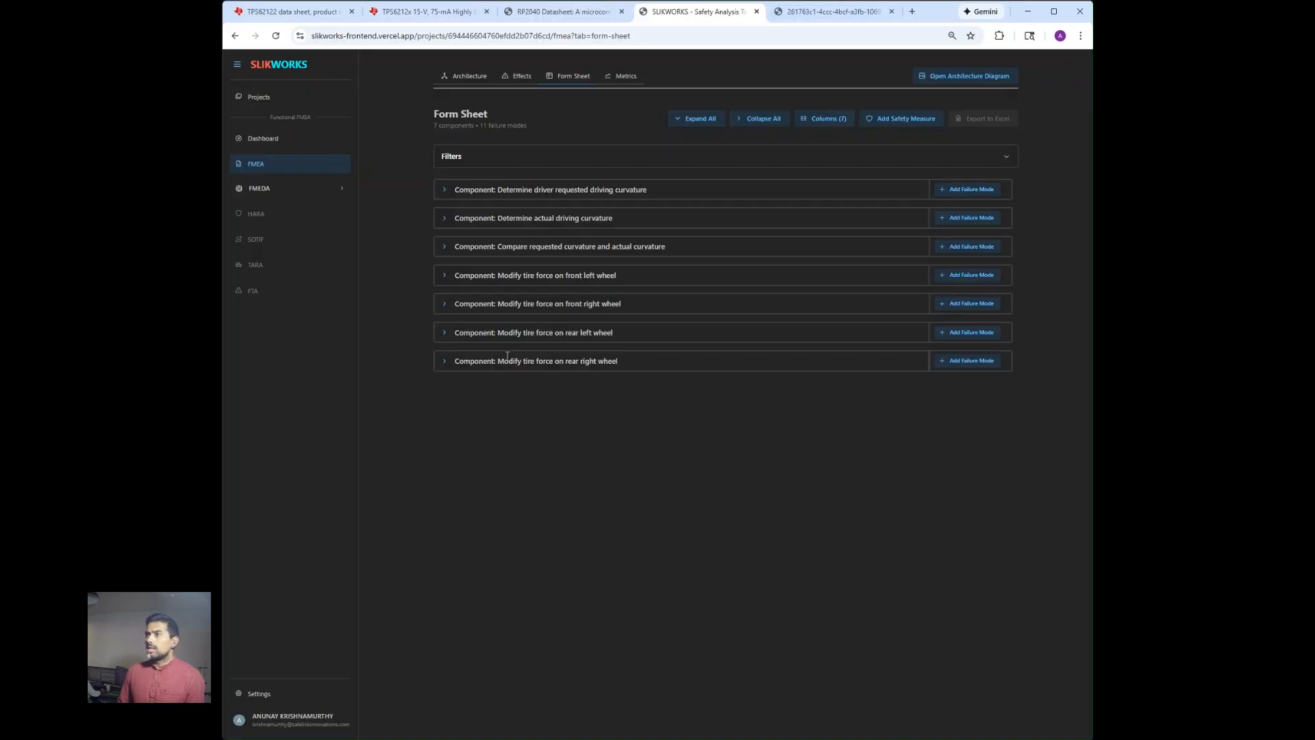
# Review the project's extracted components and compare them with the architecture diagram.
pyautogui.click(461, 76)
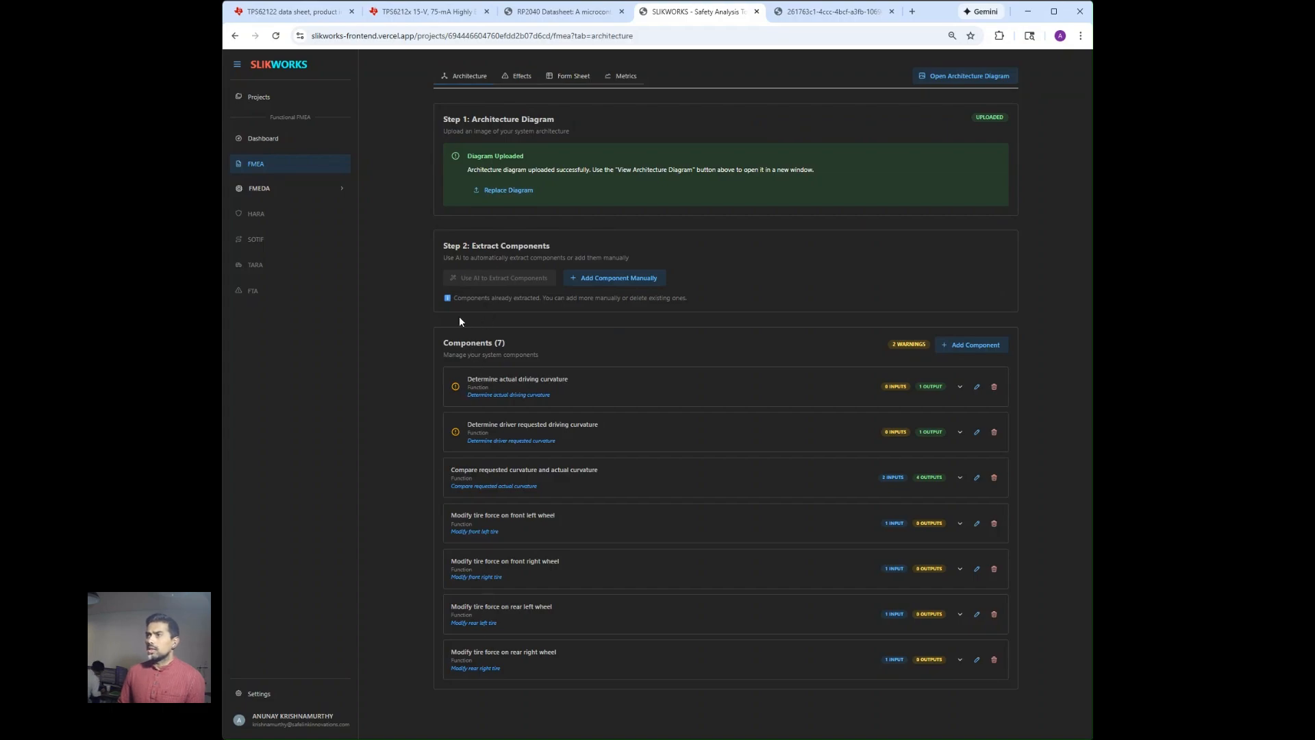
pyautogui.click(822, 14)
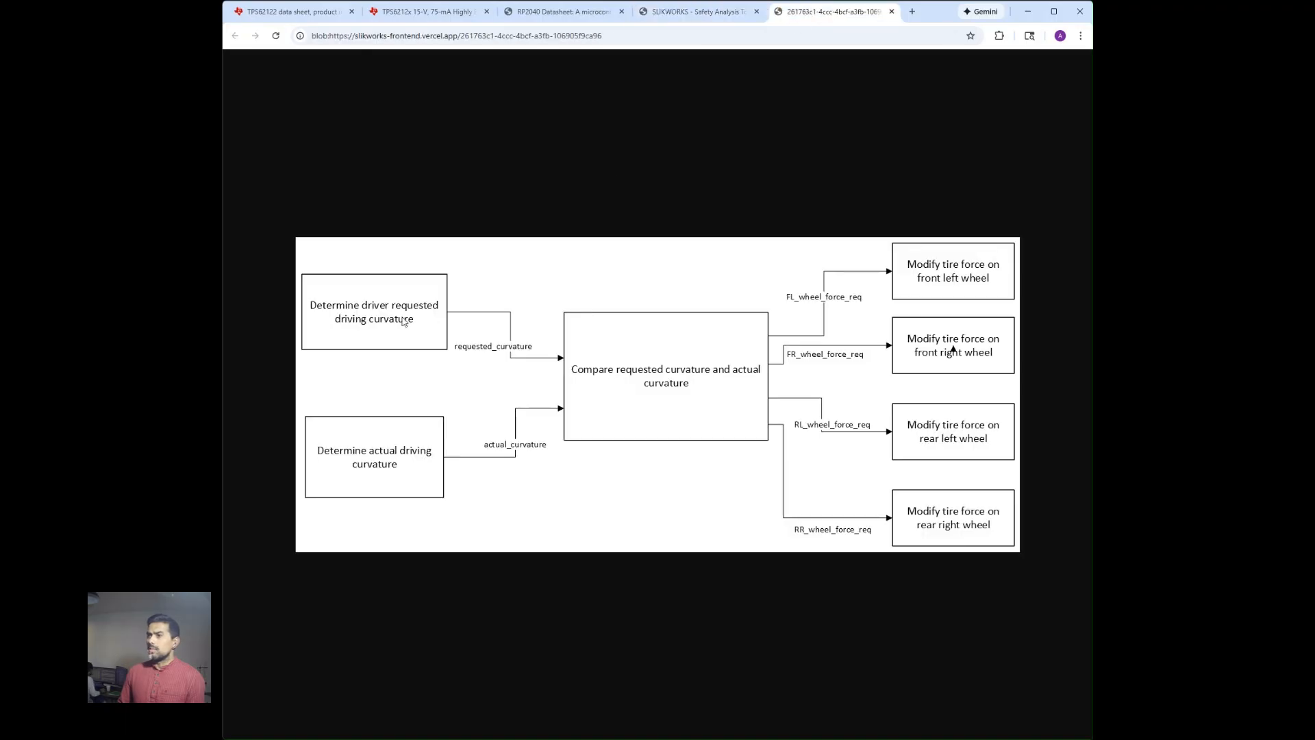
pyautogui.click(709, 9)
pyautogui.click(793, 11)
pyautogui.click(752, 12)
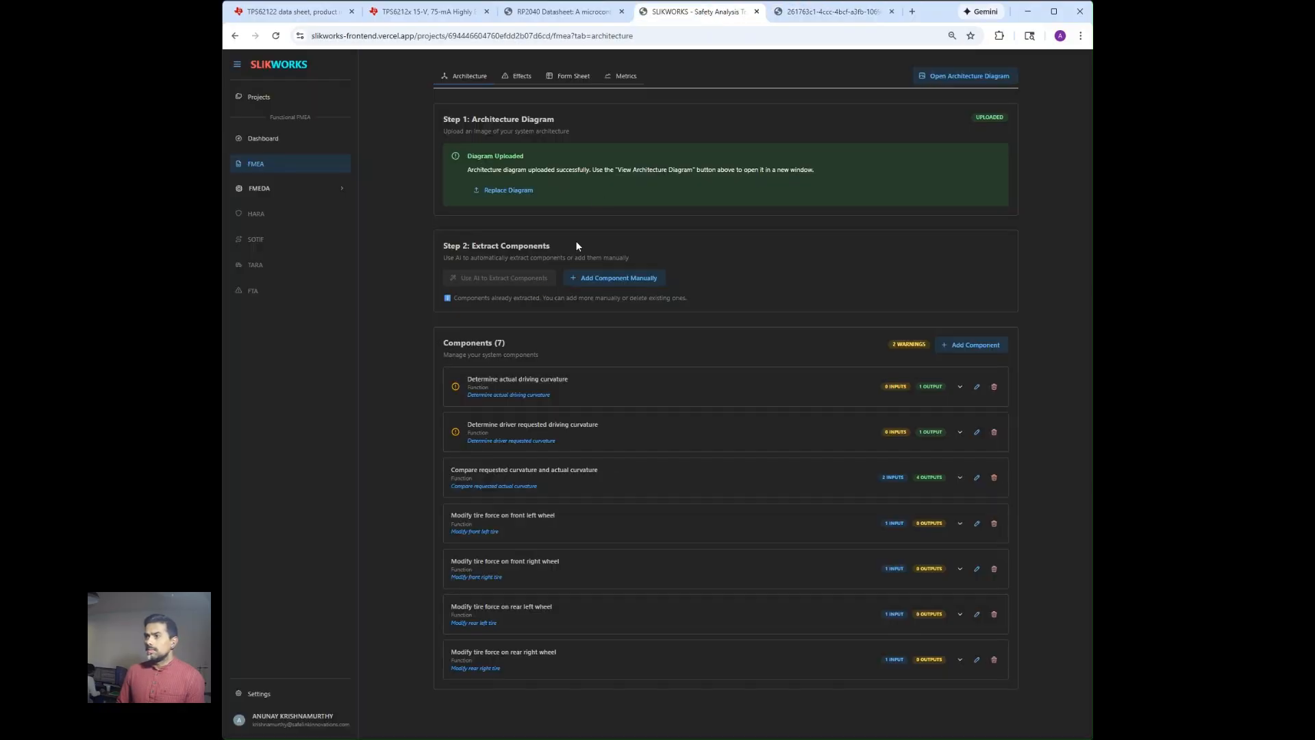
# In the form sheet, rename the driver requested driving curvature component's "No/Not" failure mode to "does not determine driver requested curvature".
pyautogui.click(555, 81)
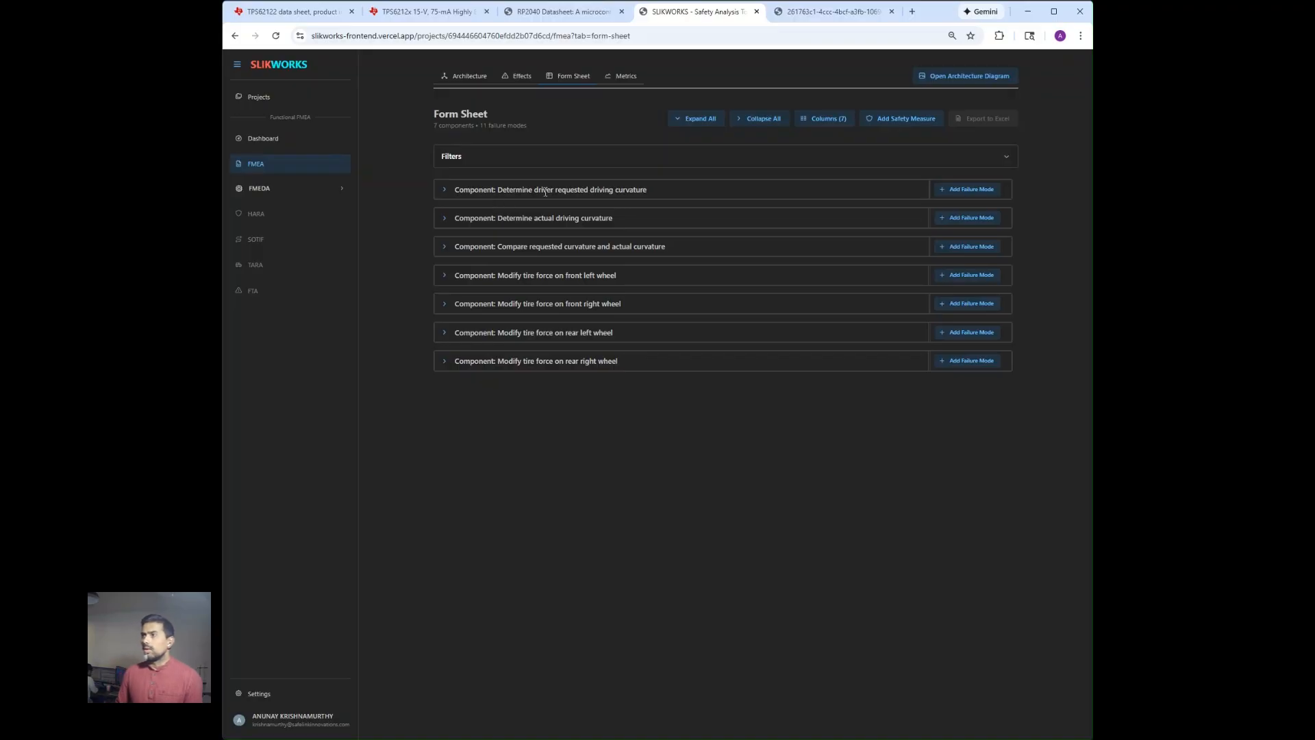
pyautogui.click(445, 191)
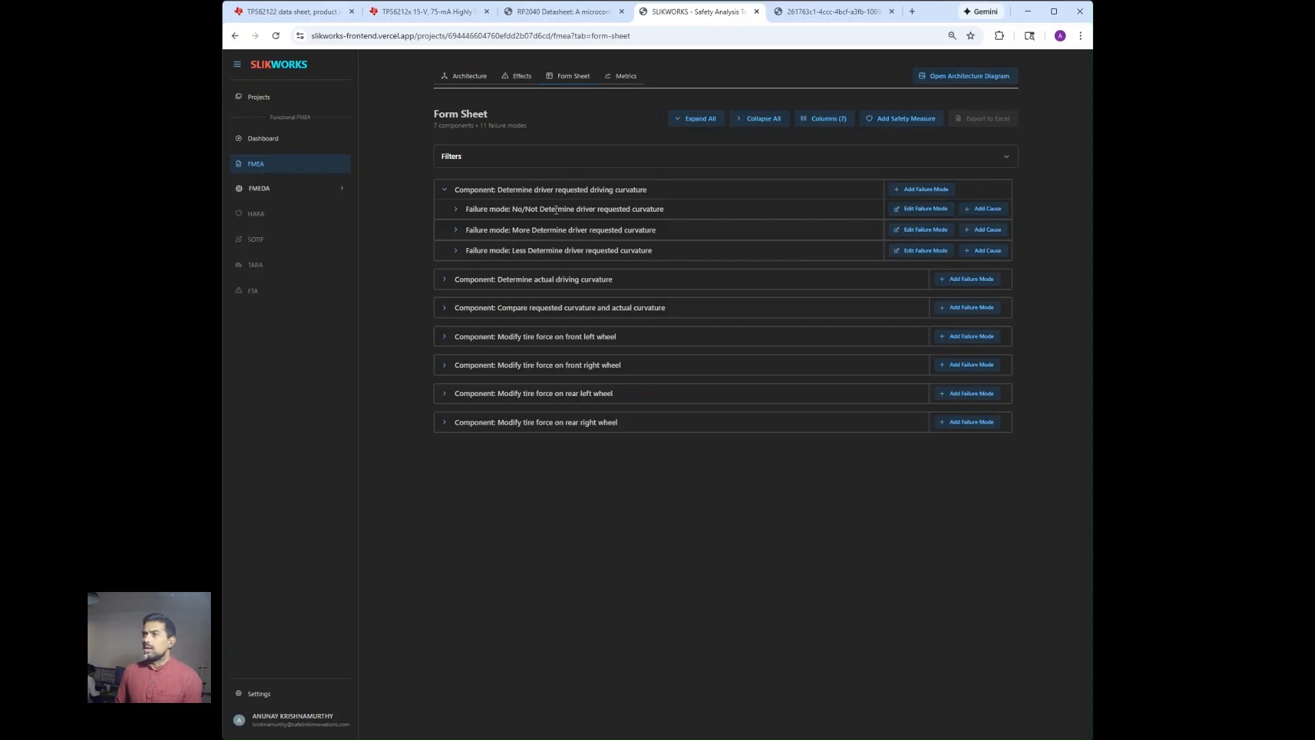
pyautogui.click(916, 208)
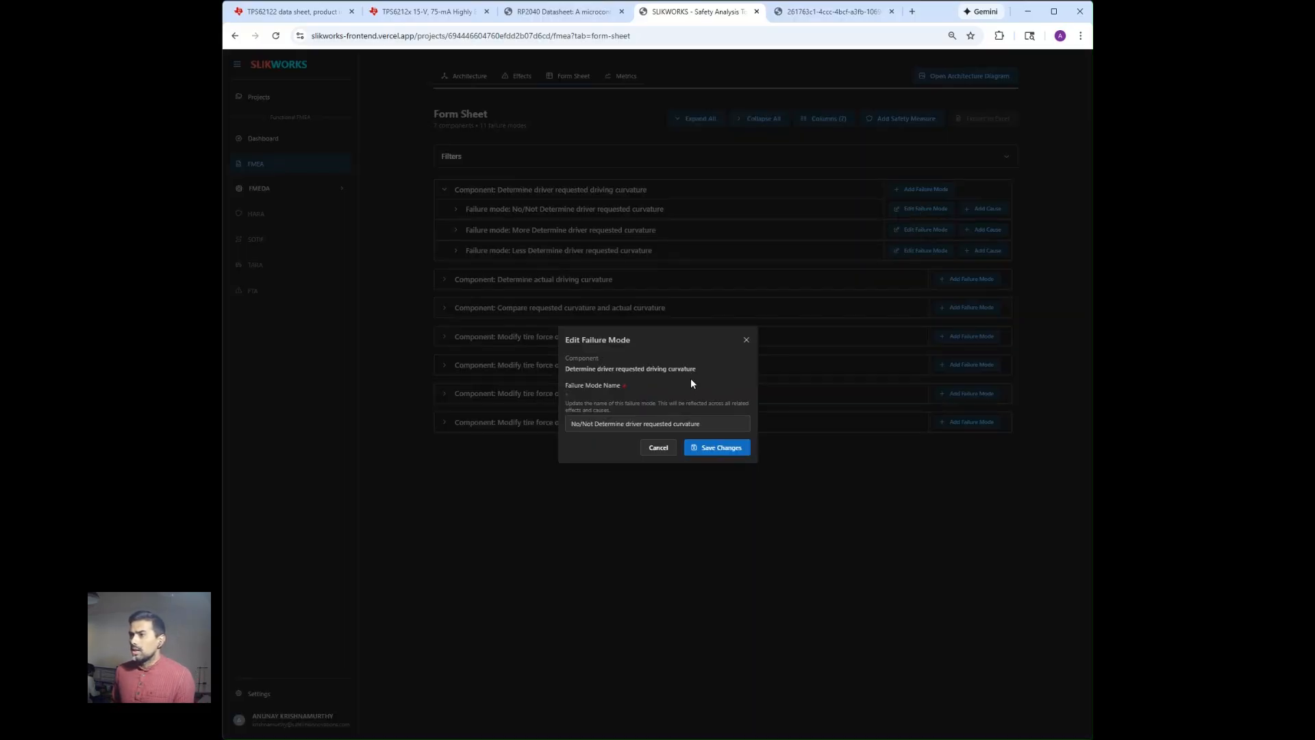
pyautogui.moveTo(594, 423); pyautogui.dragTo(569, 419)
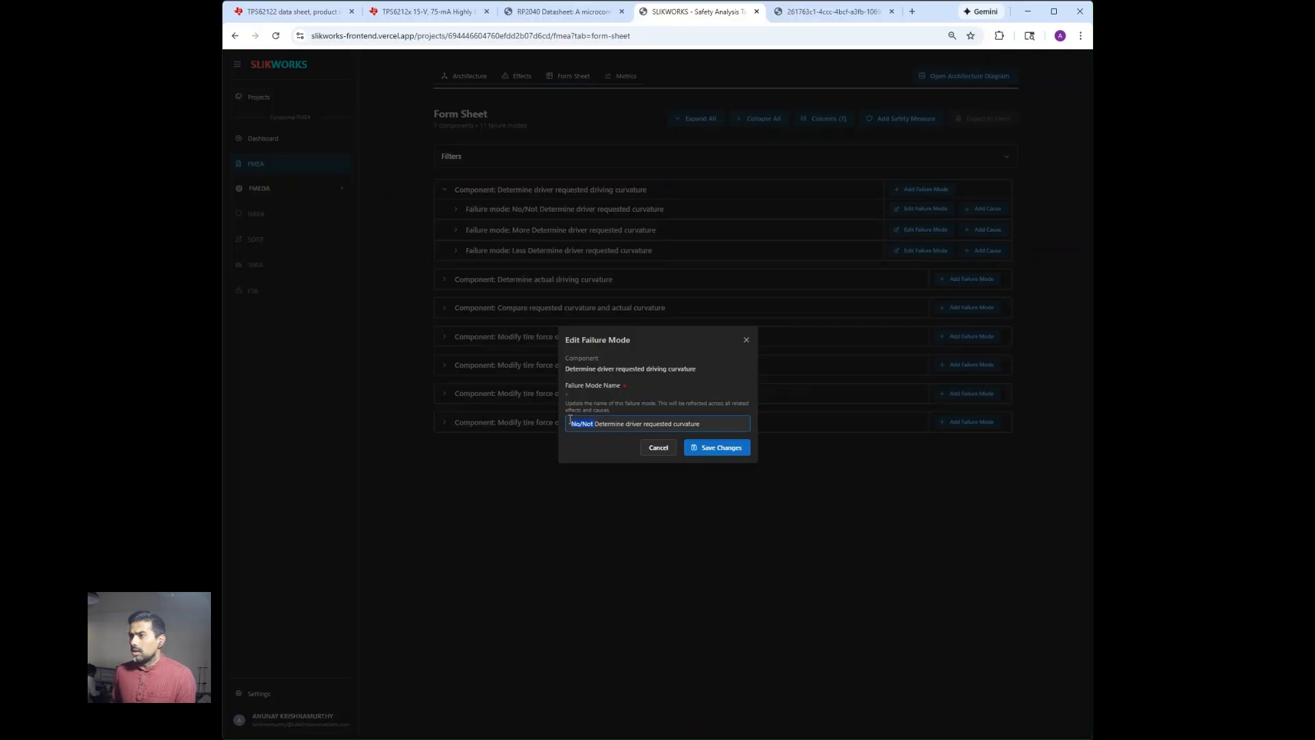
pyautogui.write('does not')
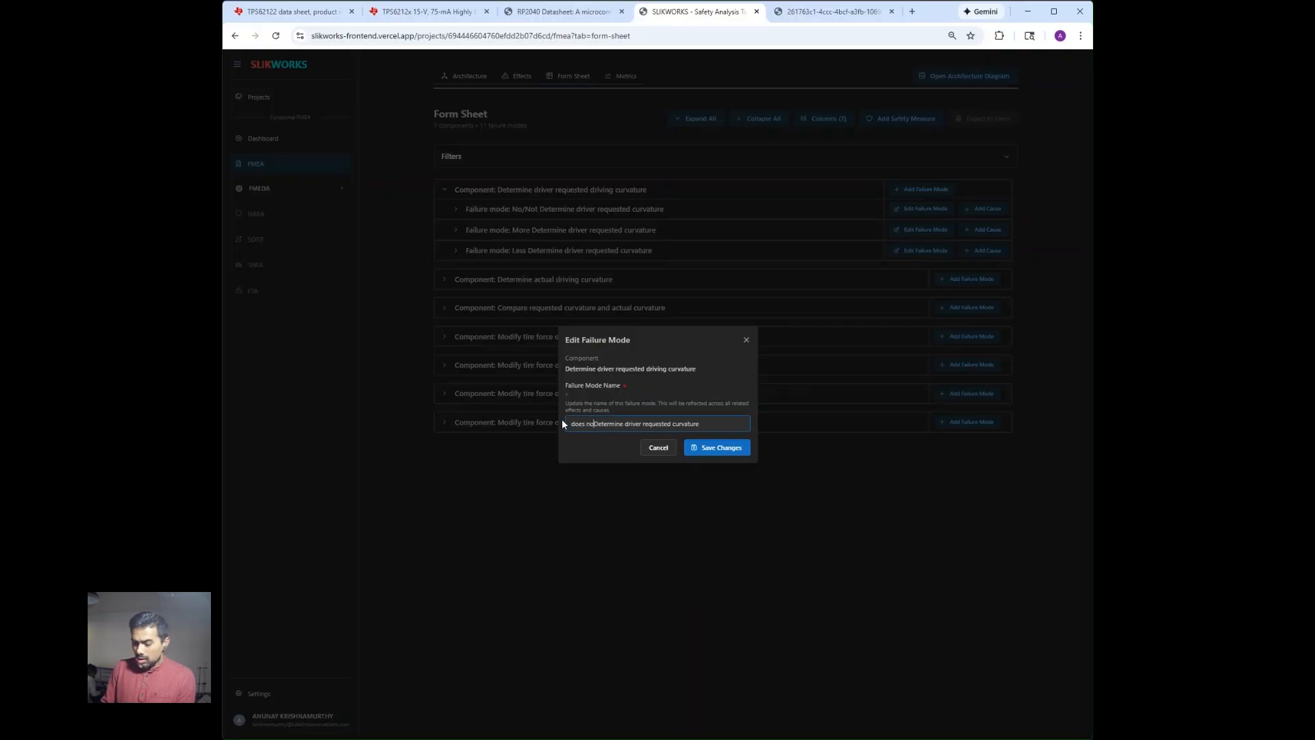
pyautogui.press('Delete')
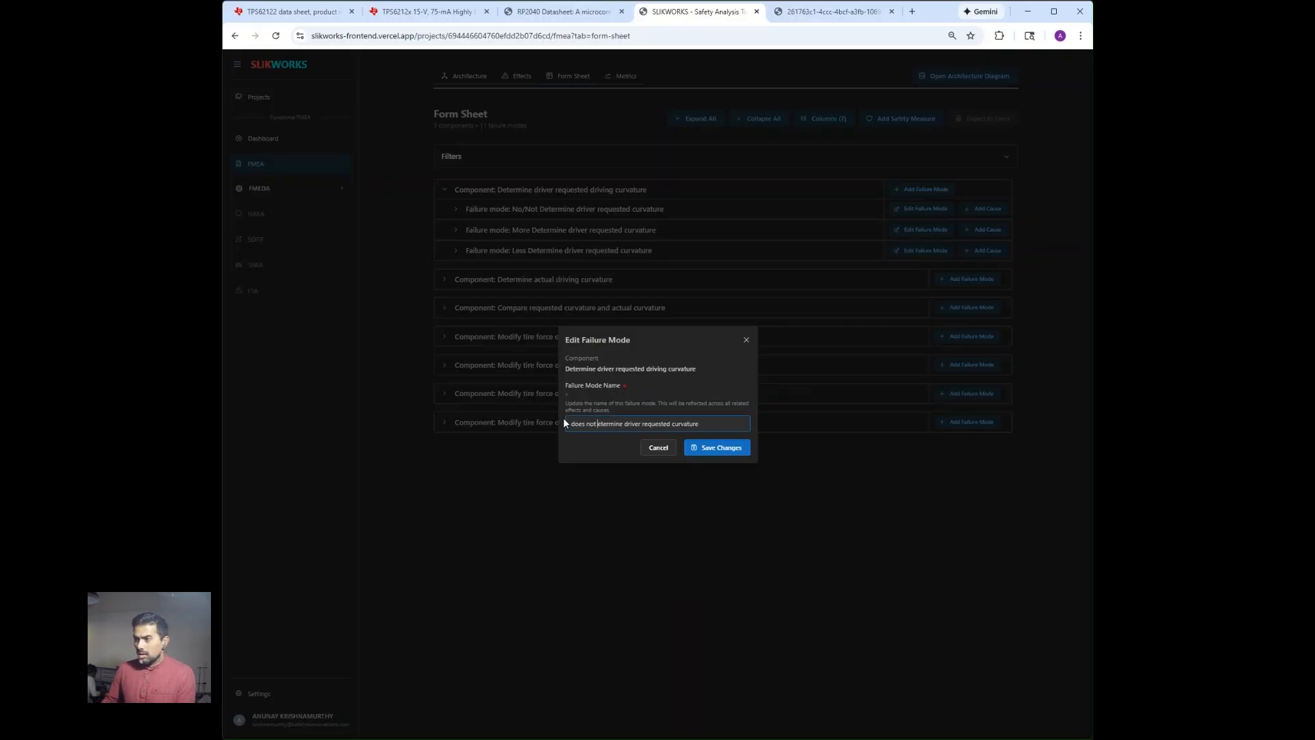
pyautogui.write('d')
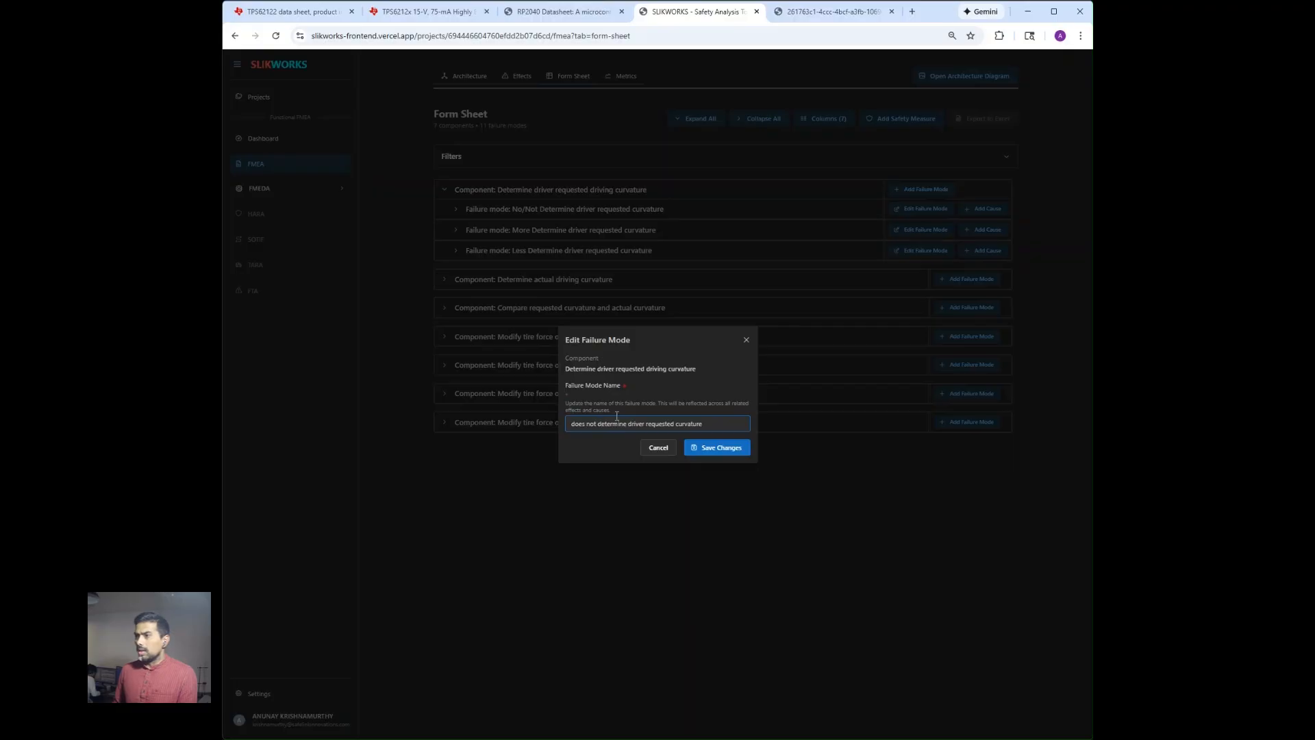
pyautogui.click(704, 452)
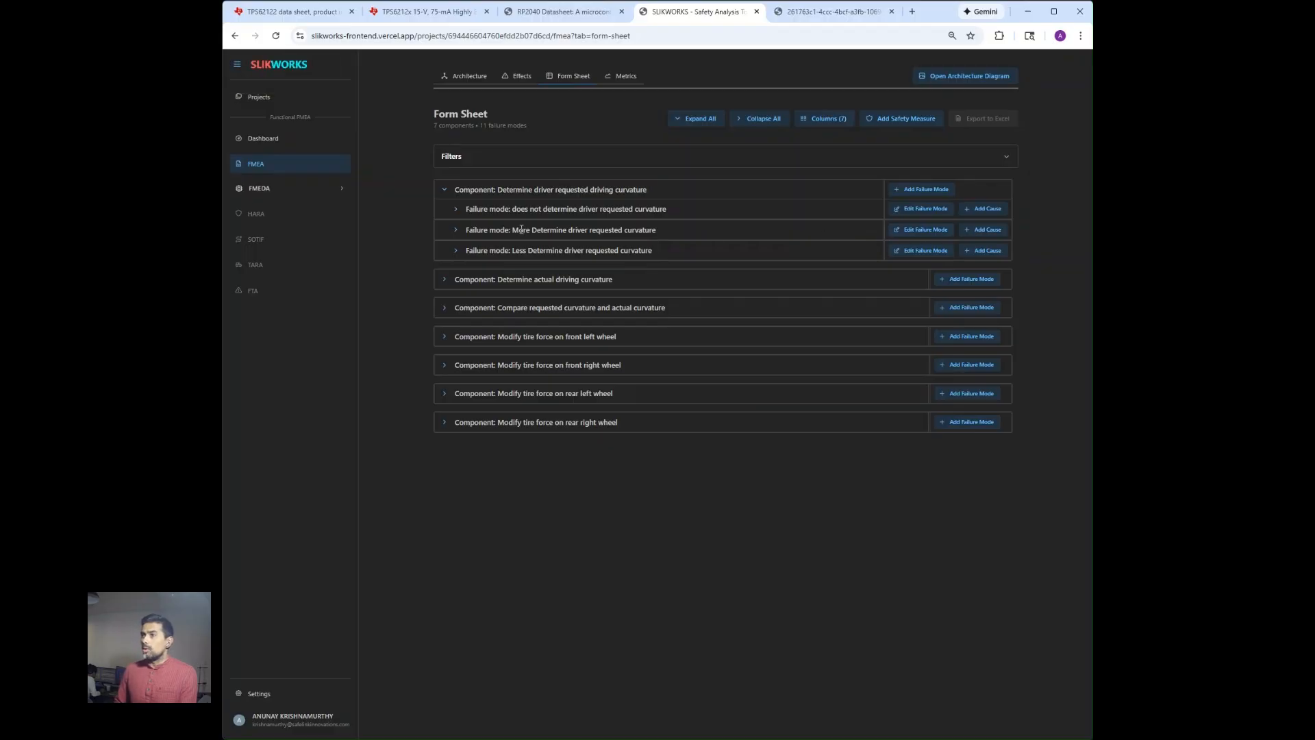
# Rename the "More Determine driver requested curvature" failure mode to "Determines very high driver requested curvature".
pyautogui.click(922, 229)
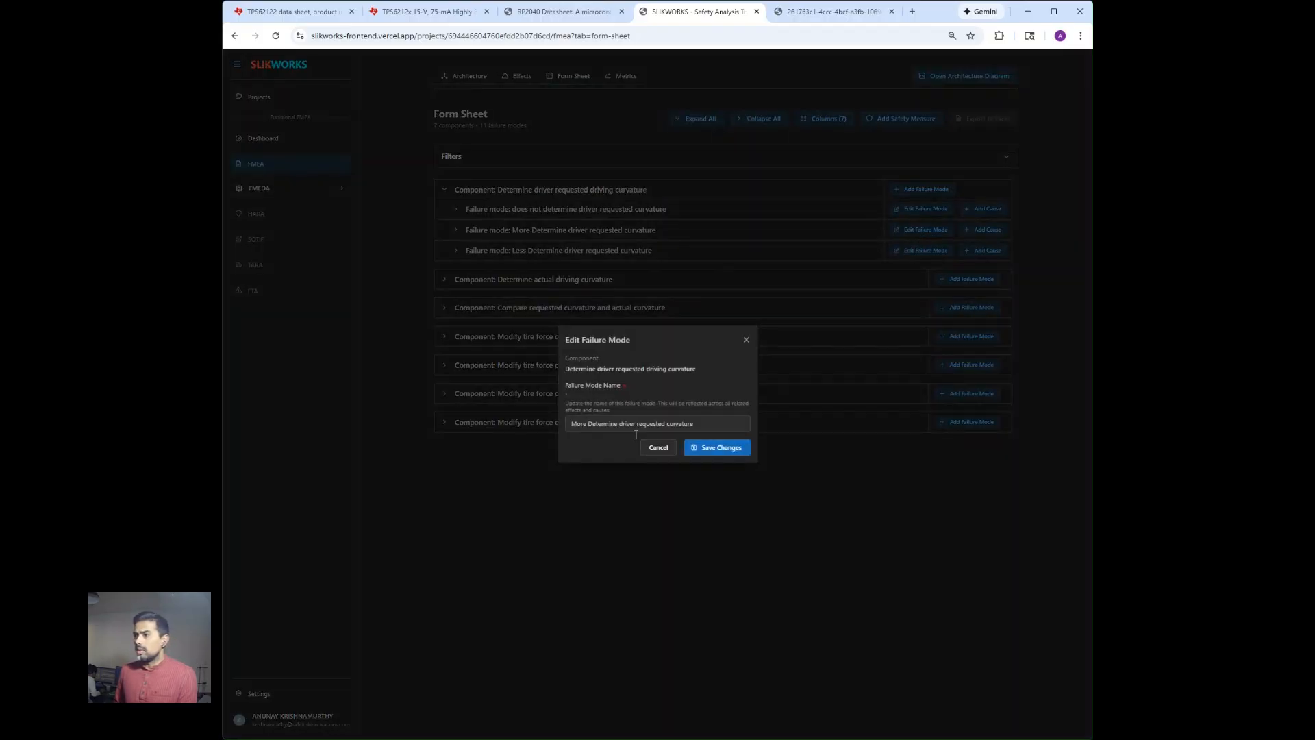
pyautogui.write('s')
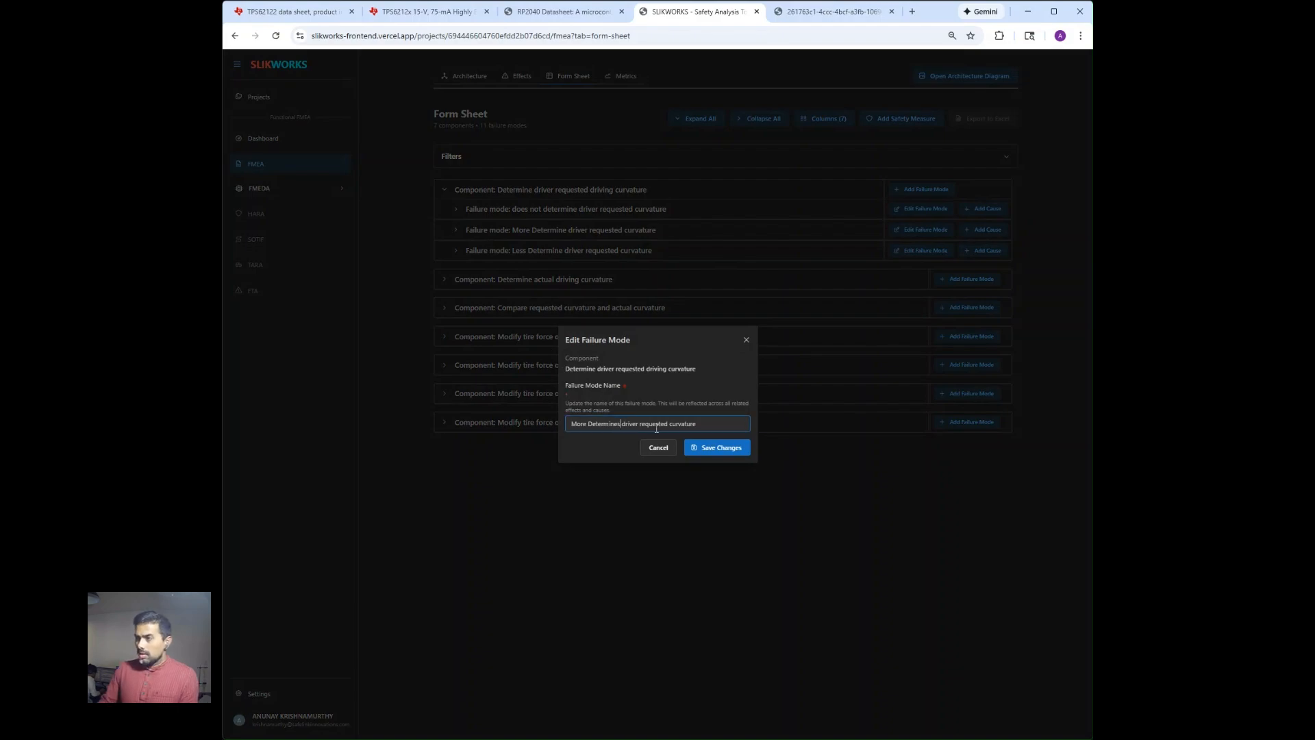
pyautogui.write(' very hig')
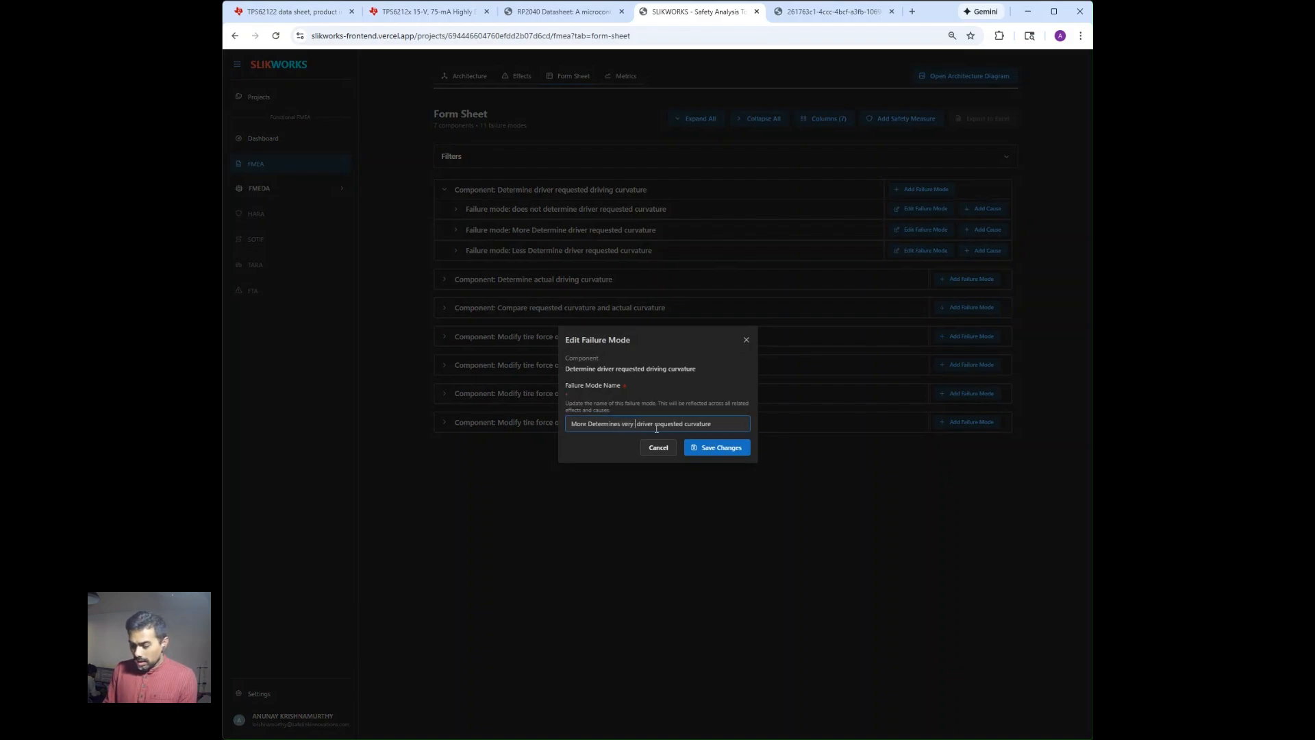
pyautogui.write('h')
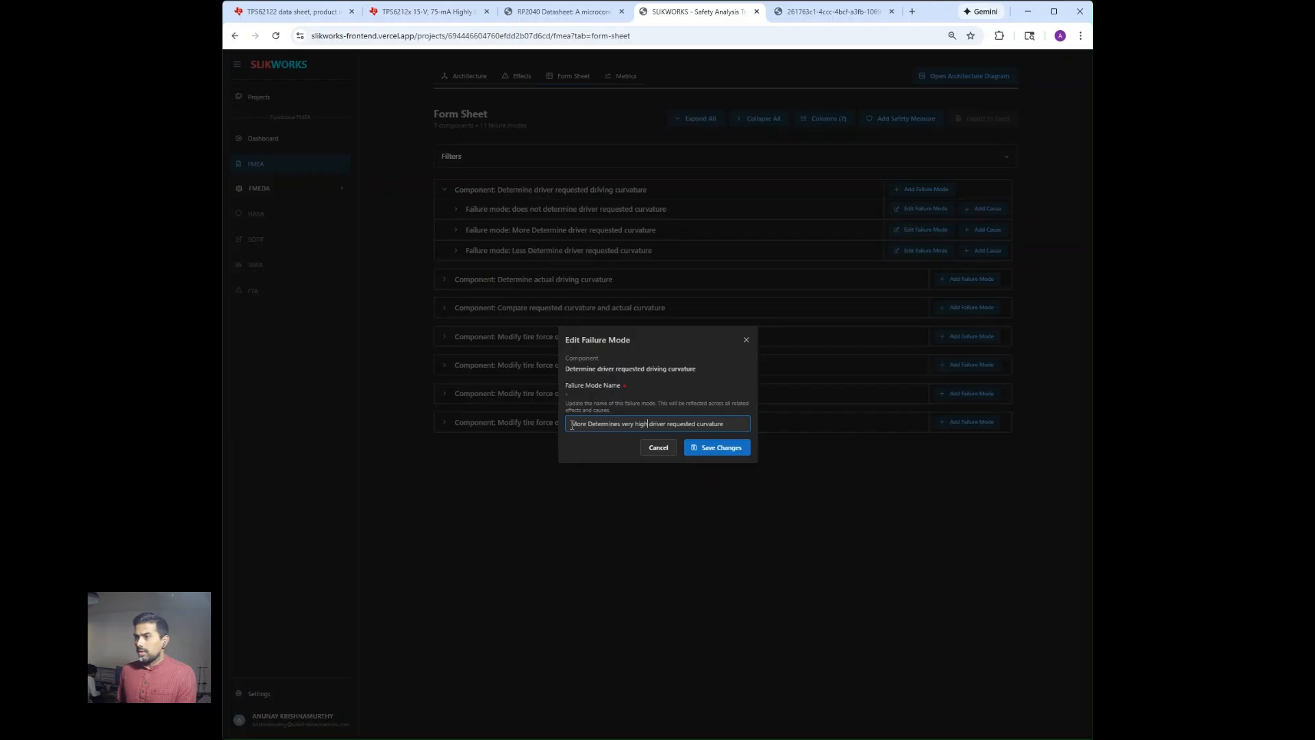
pyautogui.doubleClick(571, 424)
pyautogui.press('BackSpace')
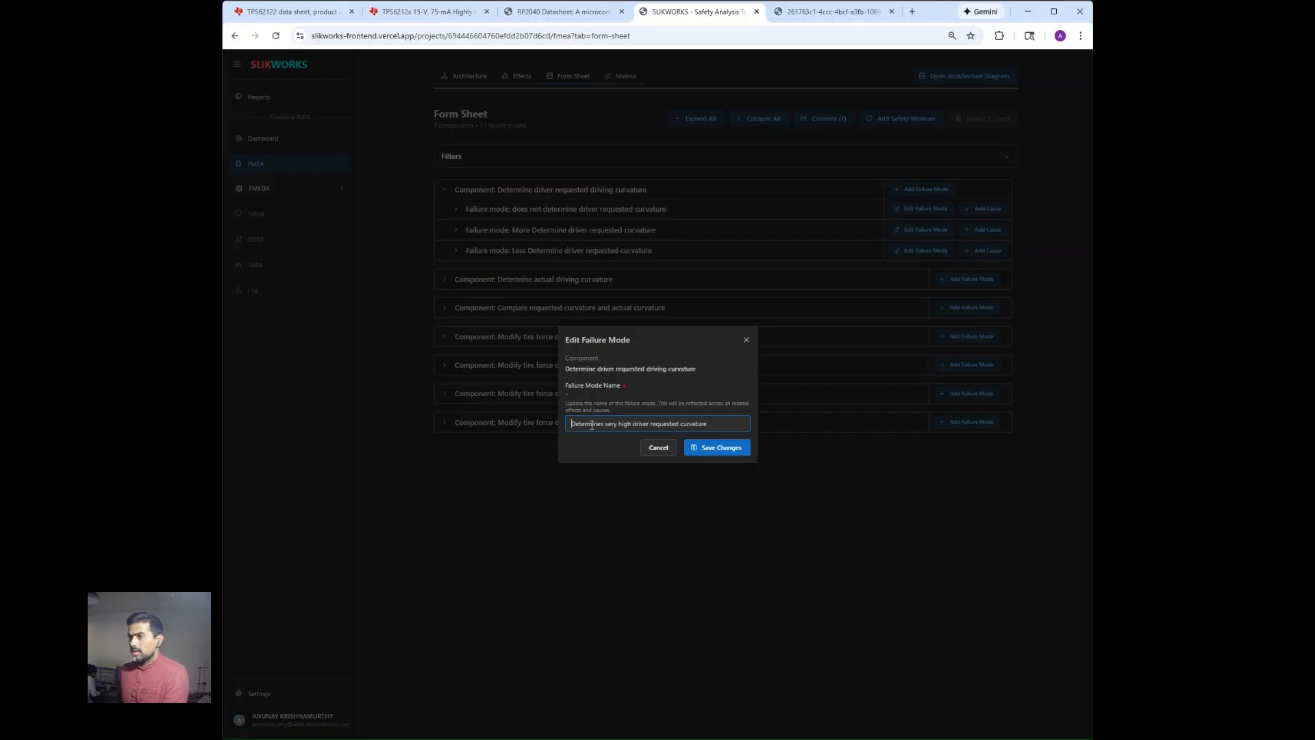
pyautogui.click(699, 452)
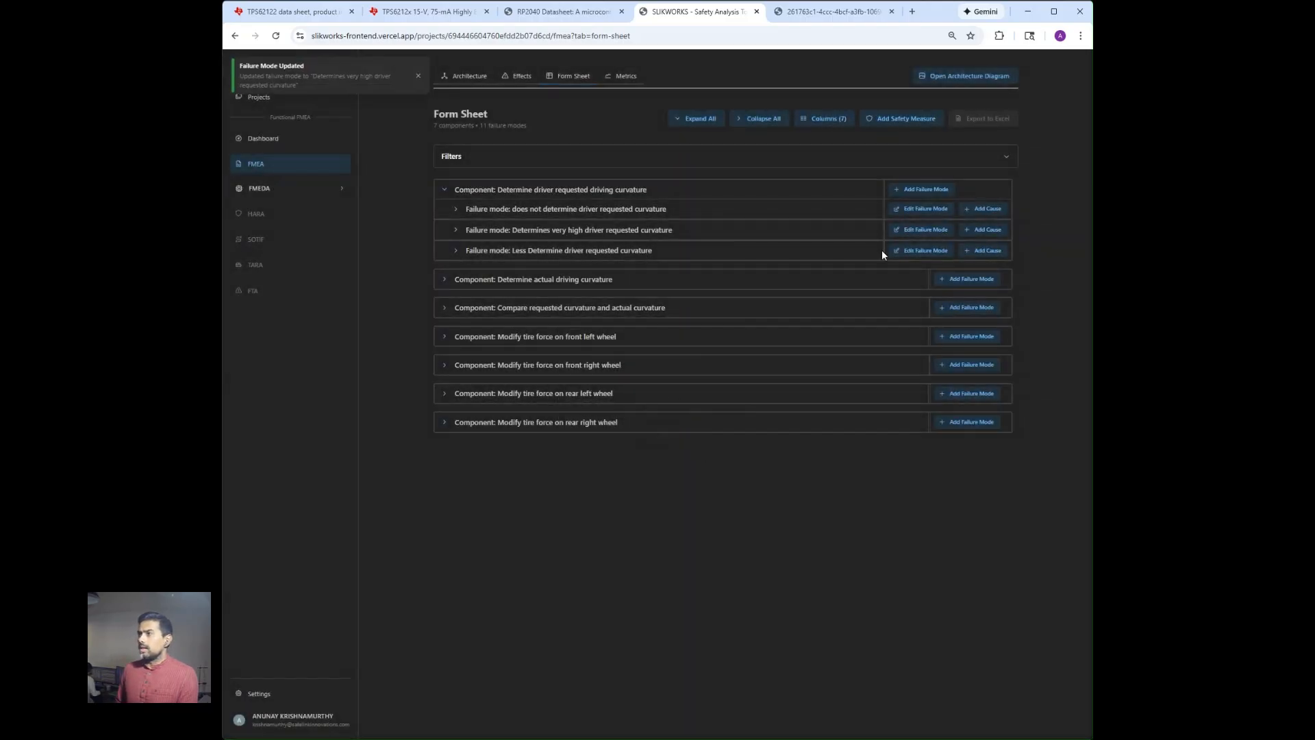
# Rename the "Less Determine driver requested curvature" failure mode to "determine very low driver requested curvature".
pyautogui.click(910, 251)
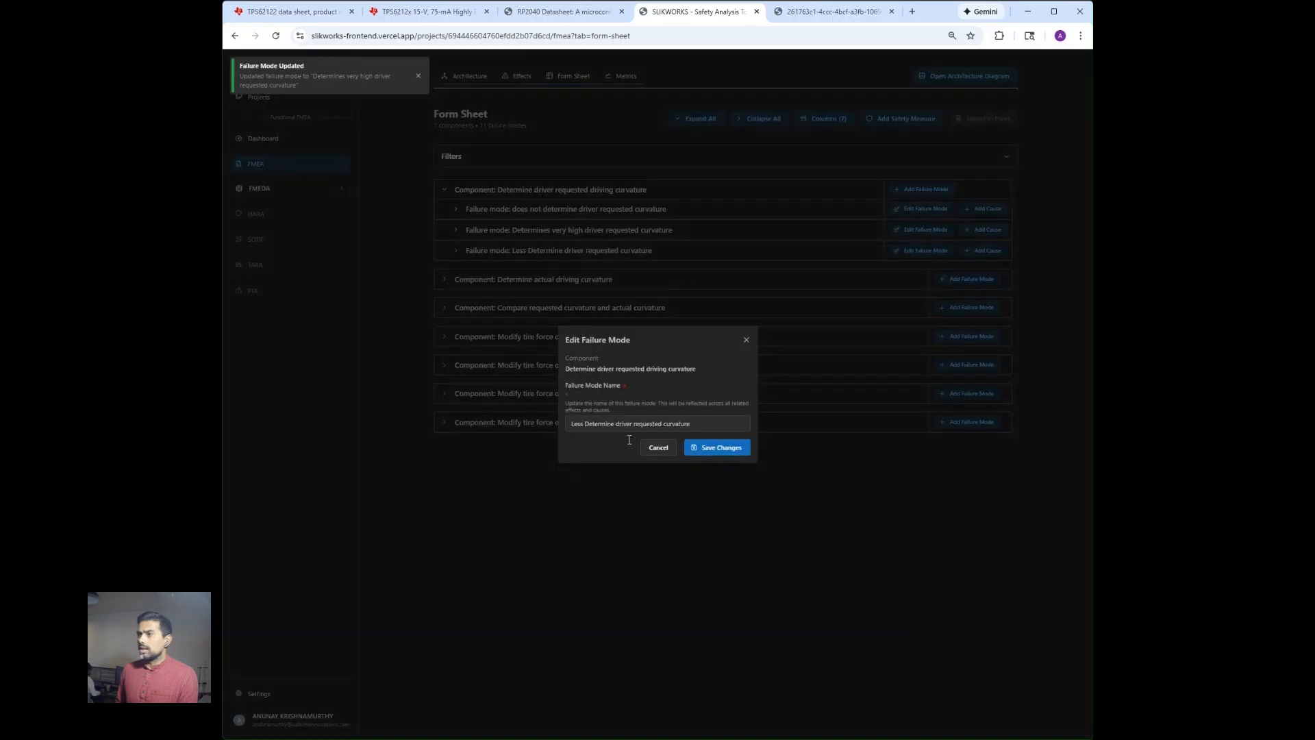
pyautogui.click(587, 423)
pyautogui.press('BackSpace')
pyautogui.press('BackSpace')
pyautogui.press('BackSpace')
pyautogui.press('BackSpace')
pyautogui.press('BackSpace')
pyautogui.press('BackSpace')
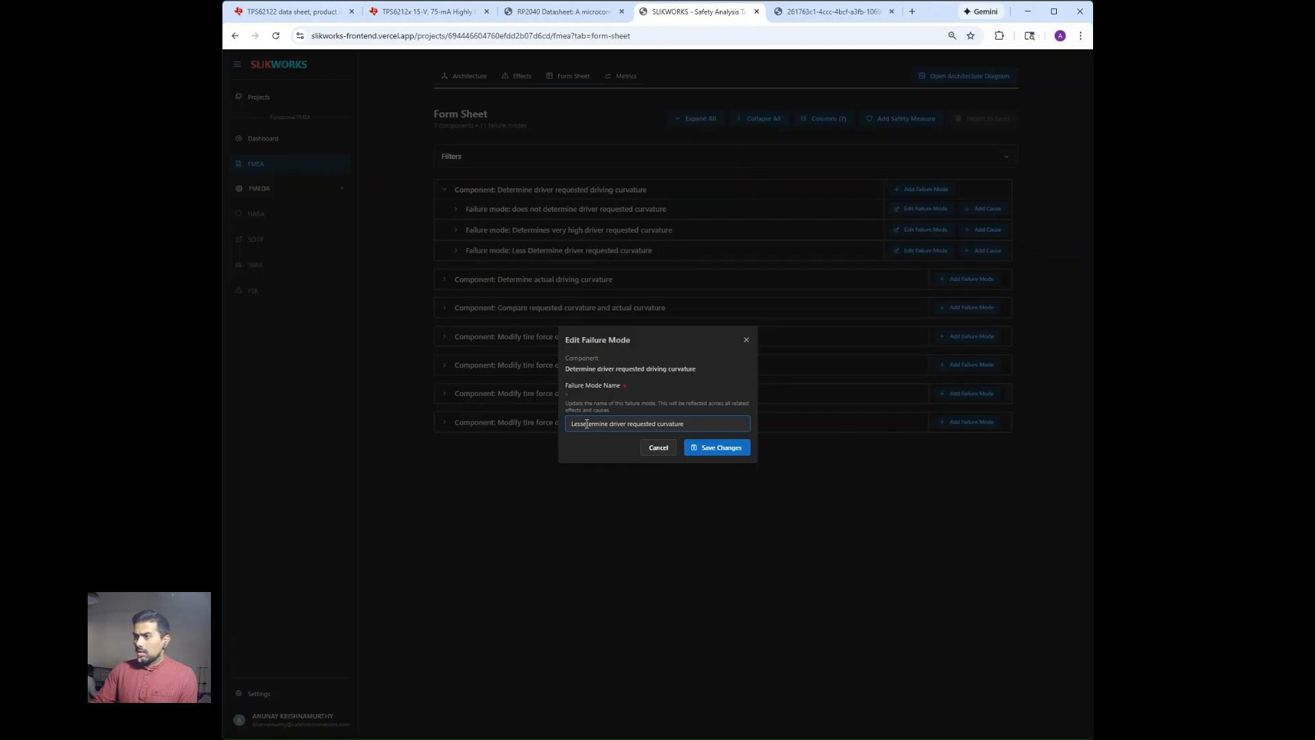
pyautogui.write('d')
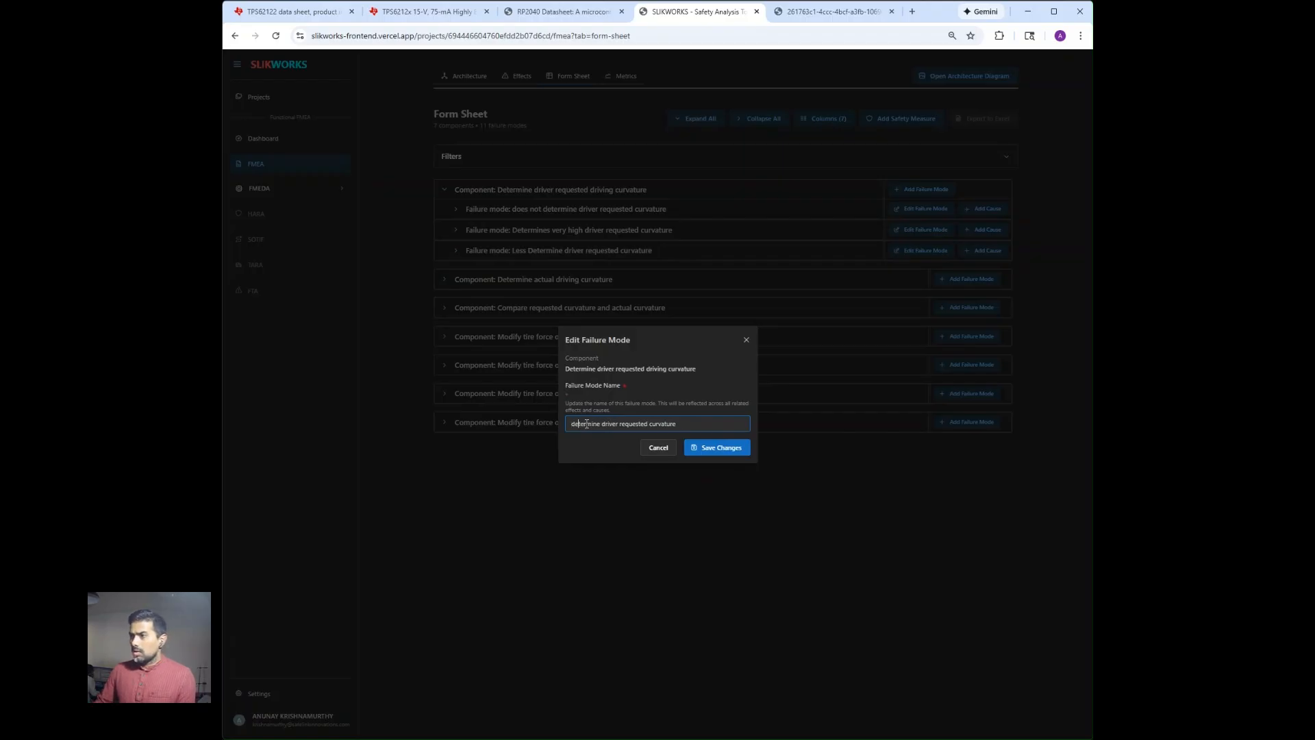
pyautogui.write('very low')
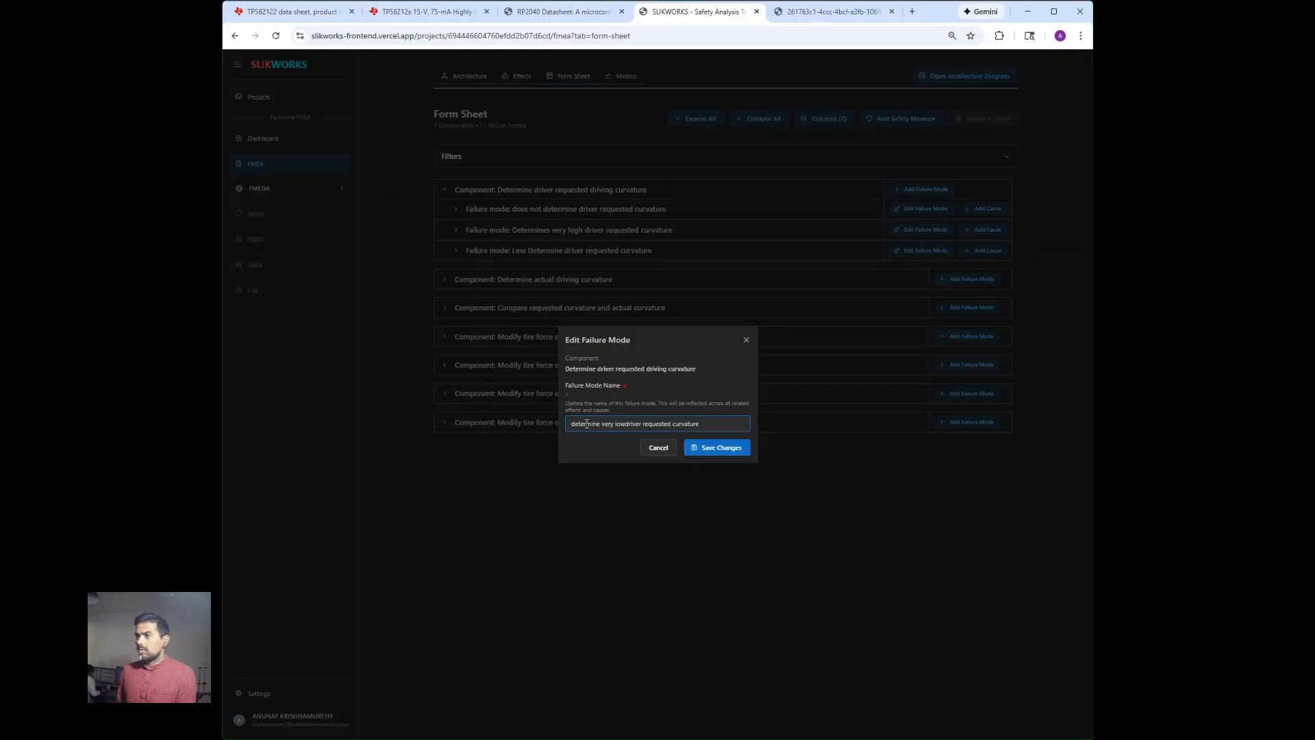
pyautogui.click(694, 449)
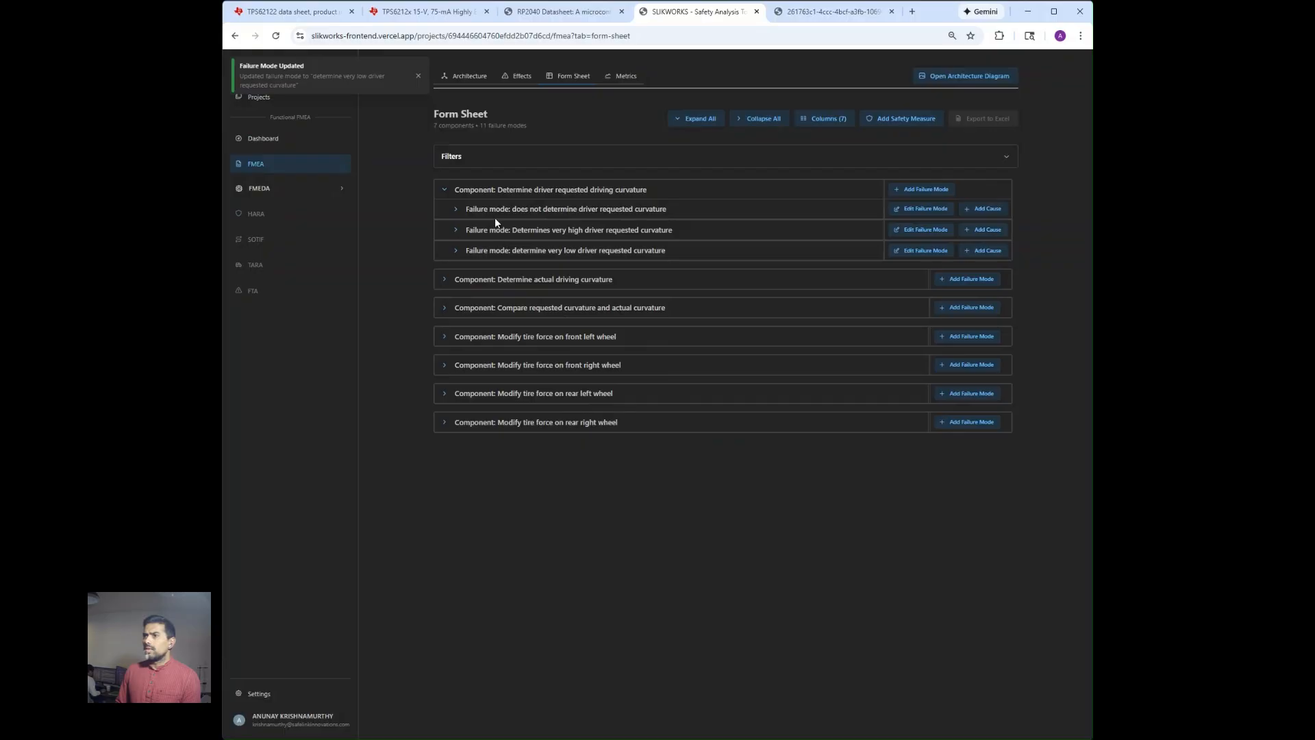
# For the "does not determine" failure mode, change row 1's cause to "Software logic error causing loss of driver requested curvature determination".
pyautogui.click(456, 210)
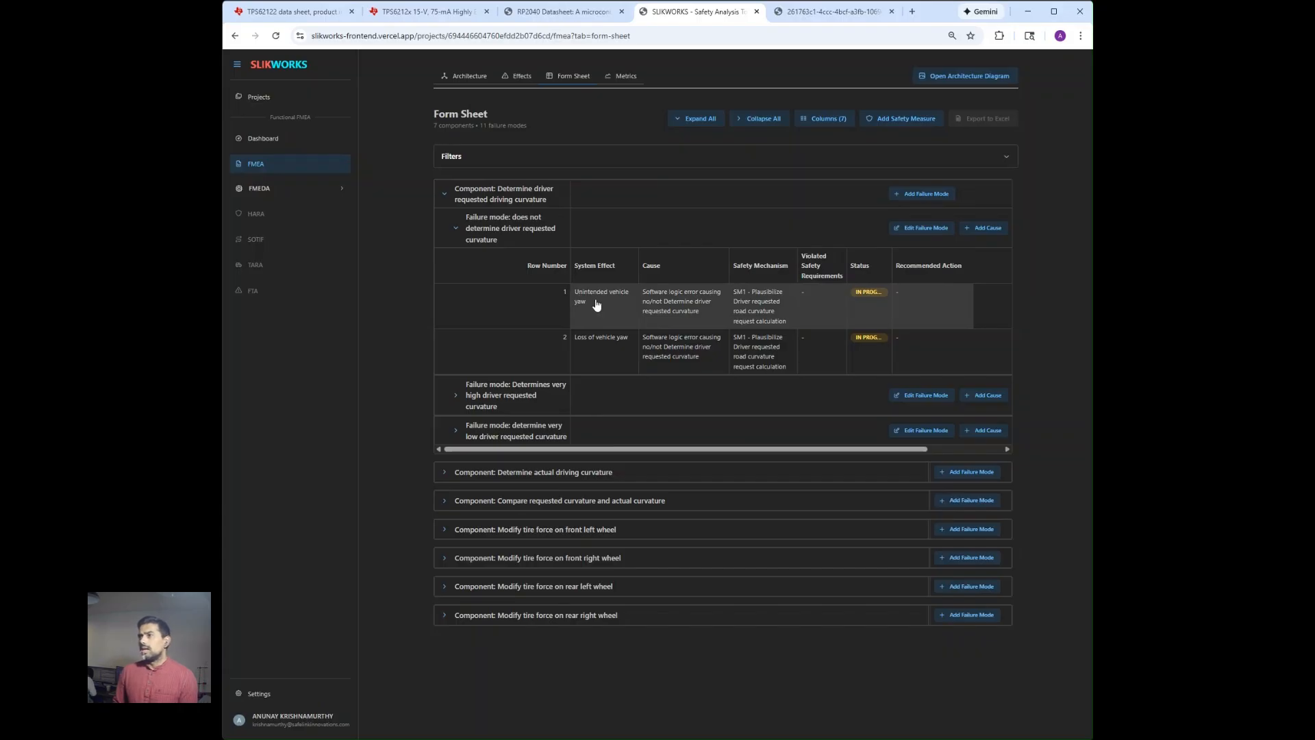
pyautogui.click(681, 309)
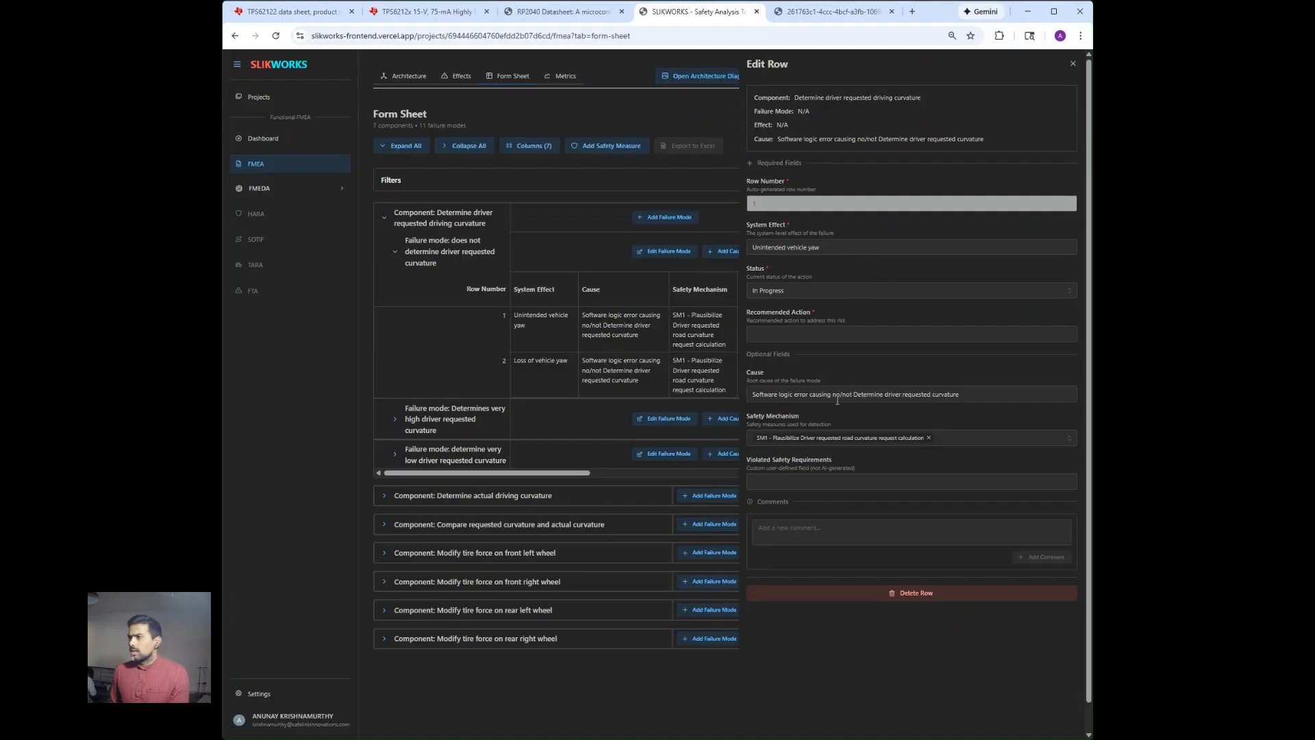
pyautogui.moveTo(833, 395); pyautogui.dragTo(881, 398)
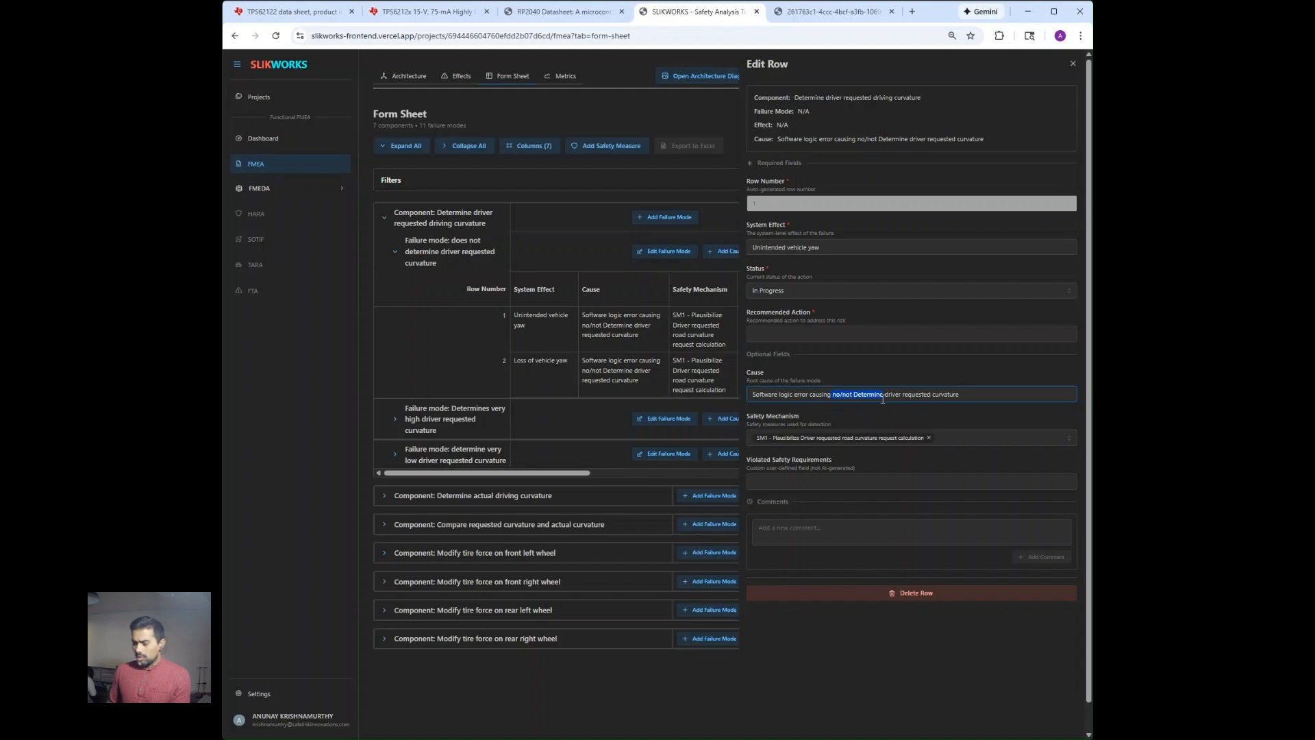
pyautogui.write('loss')
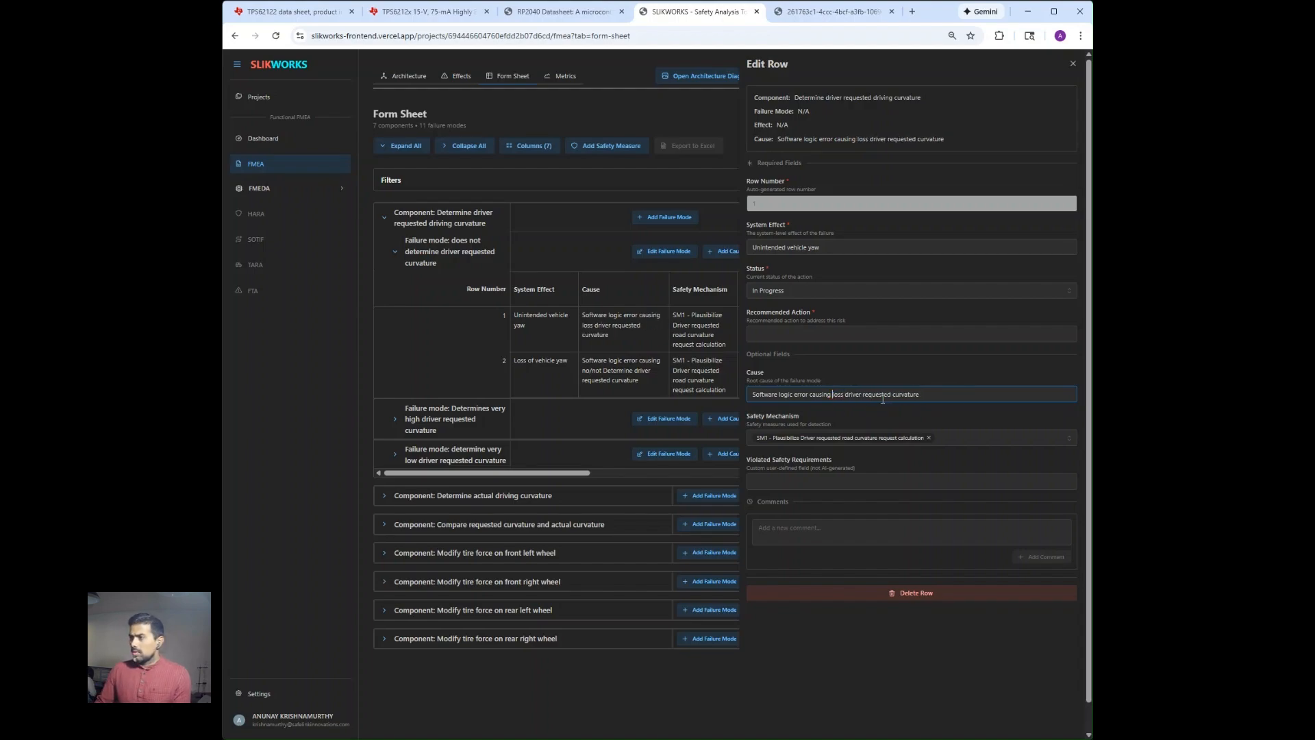
pyautogui.press('Right')
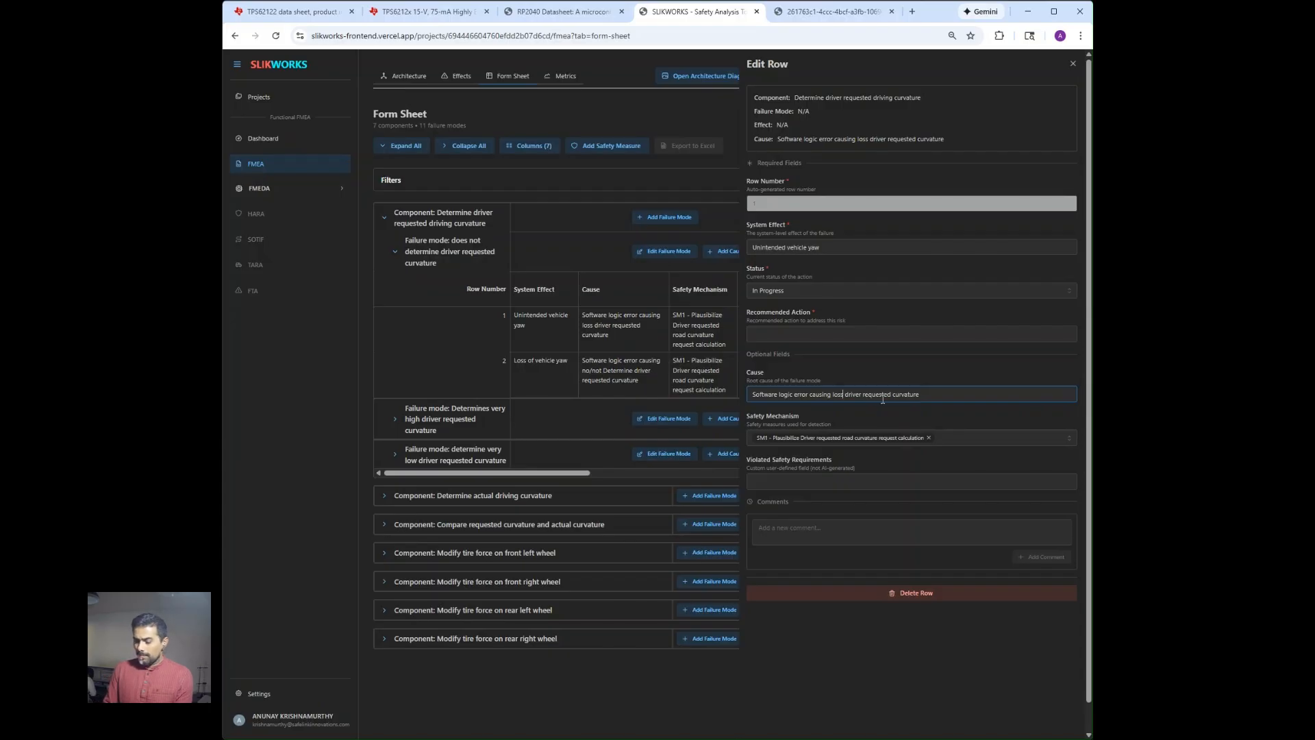
pyautogui.write('of')
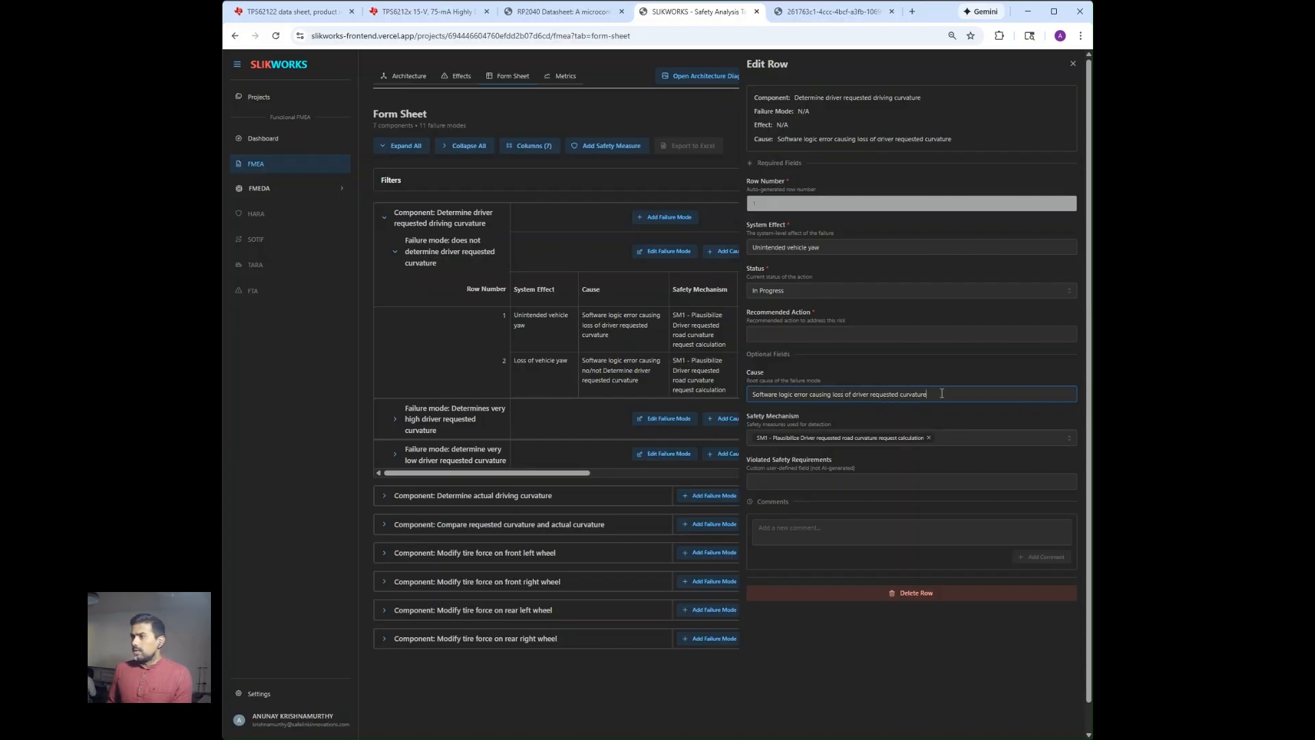
pyautogui.write(' determ')
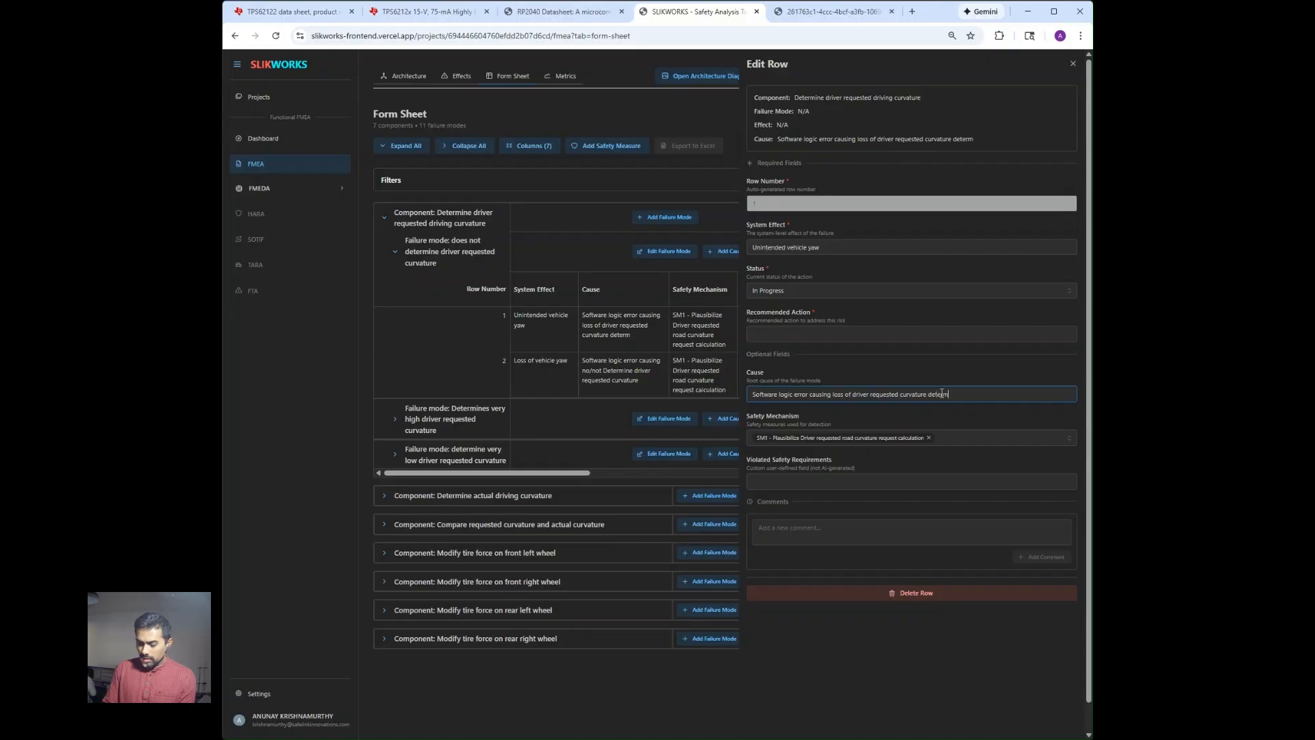
pyautogui.write('ination')
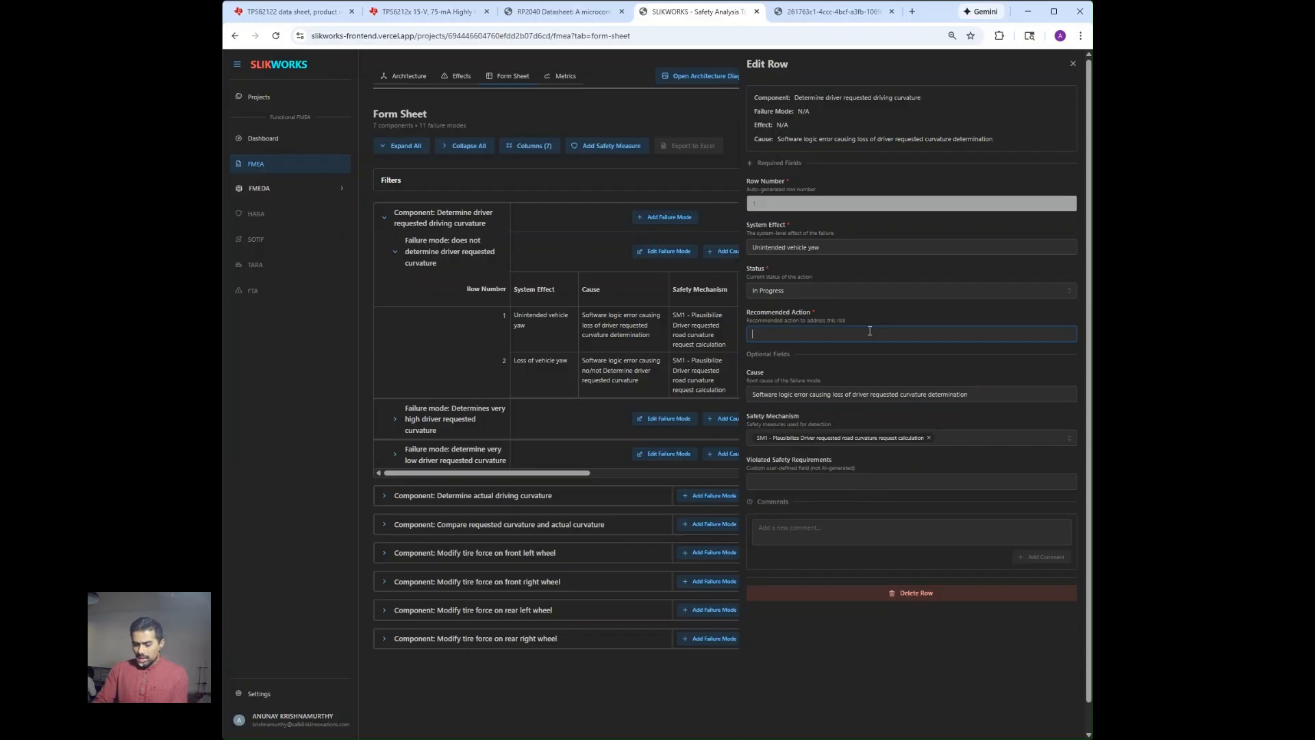
# Set the recommended action of the unintended vehicle yaw row to "n/a" and its status to In Review.
pyautogui.write('/a')
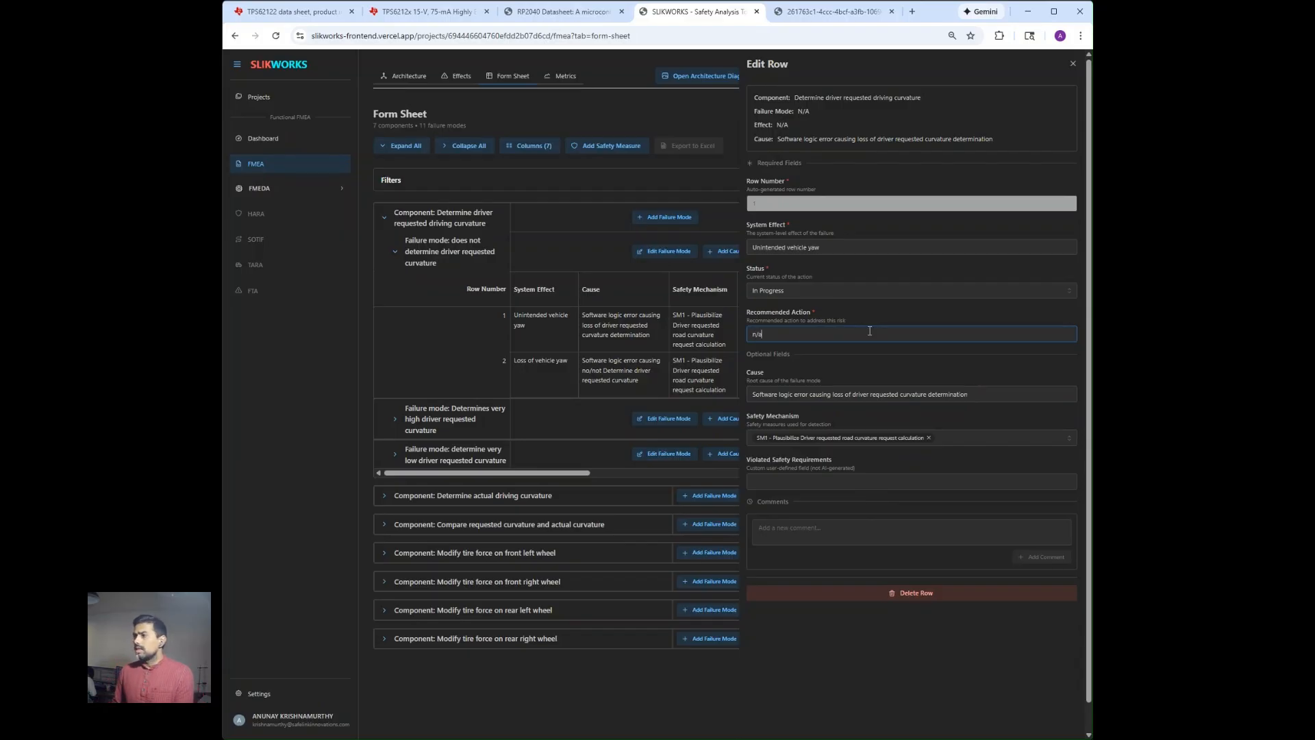
pyautogui.click(1073, 66)
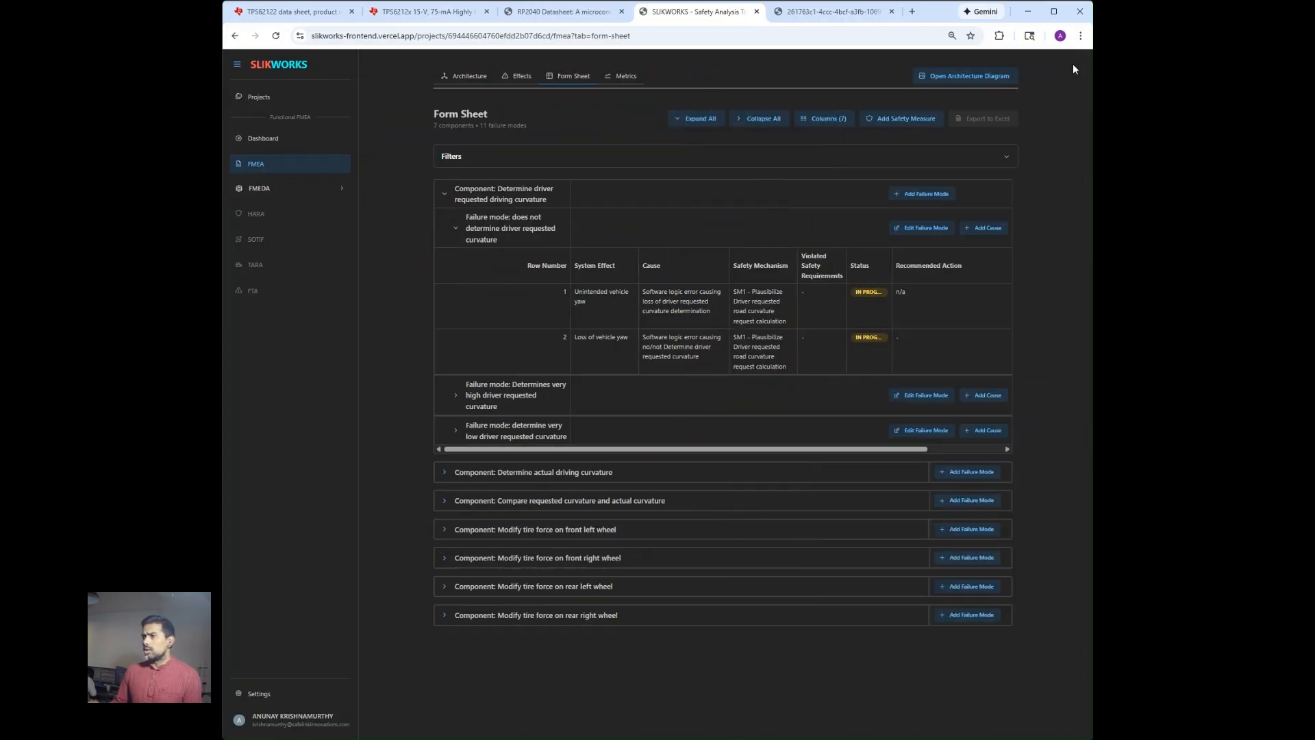
pyautogui.click(874, 290)
pyautogui.click(902, 290)
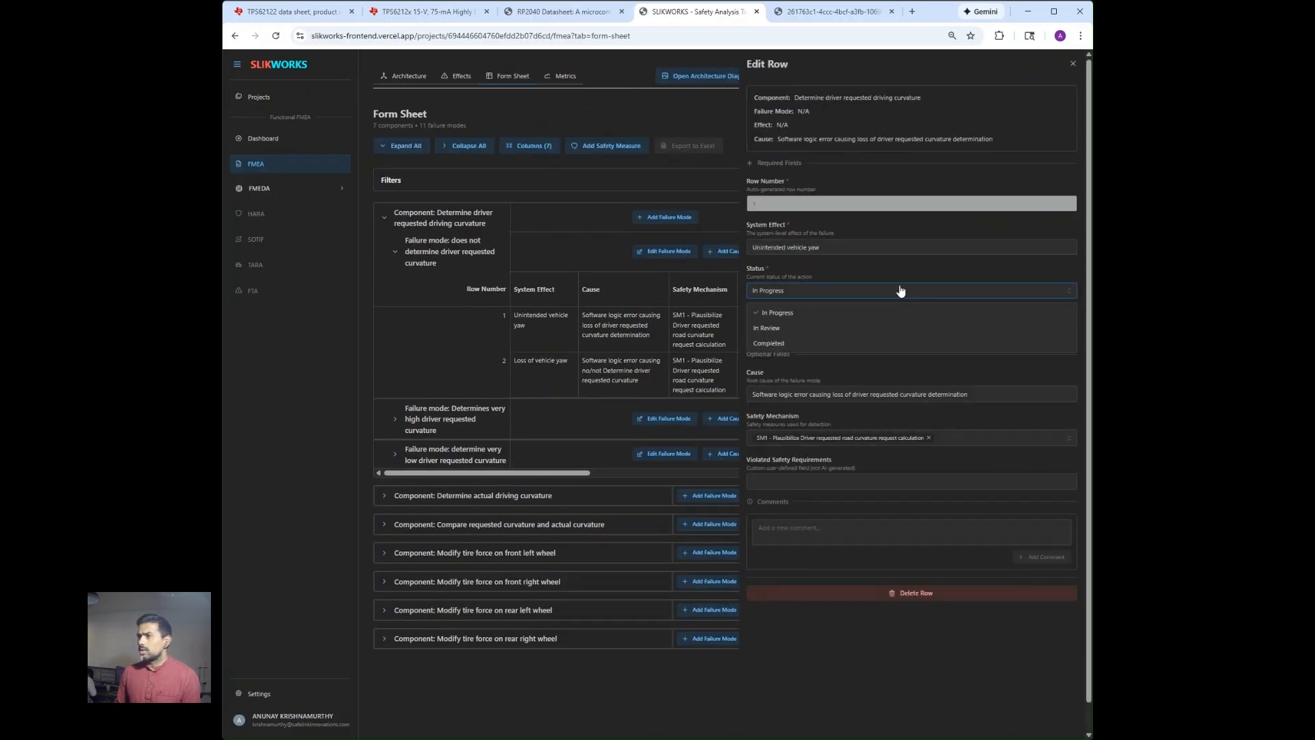
pyautogui.click(876, 333)
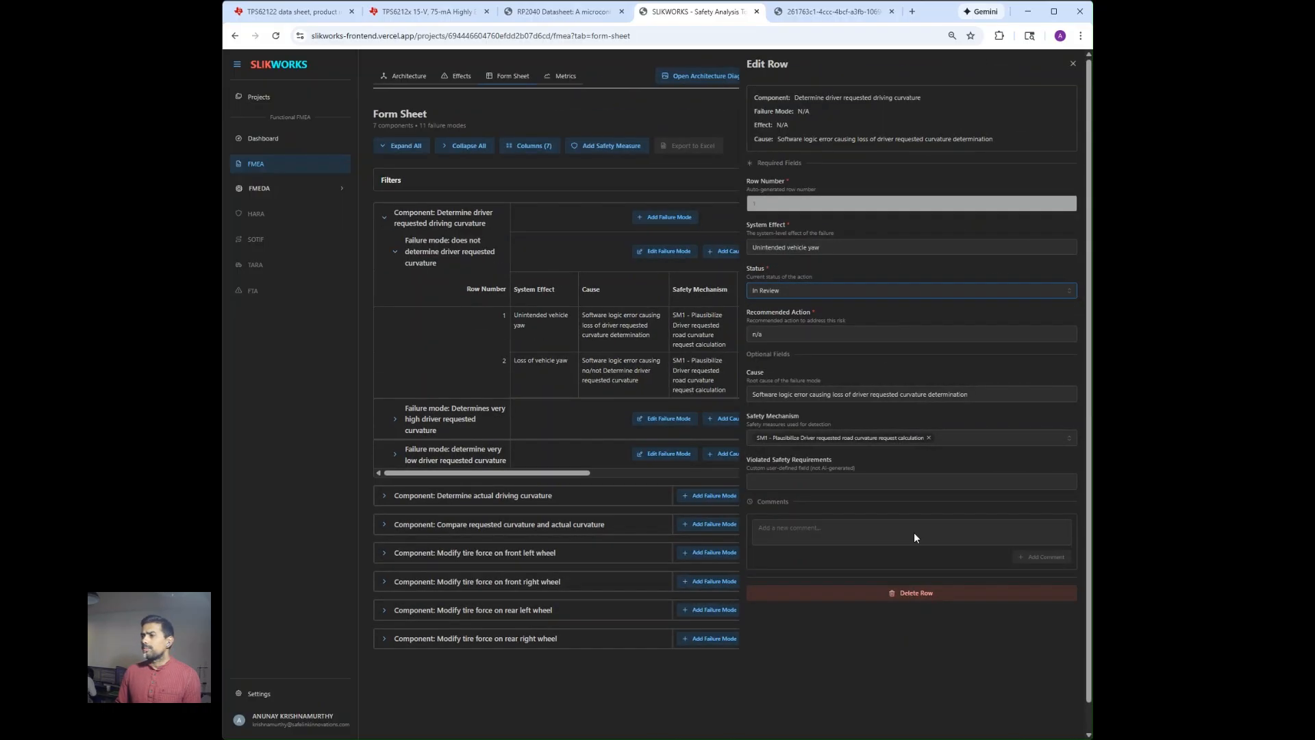
pyautogui.click(1074, 66)
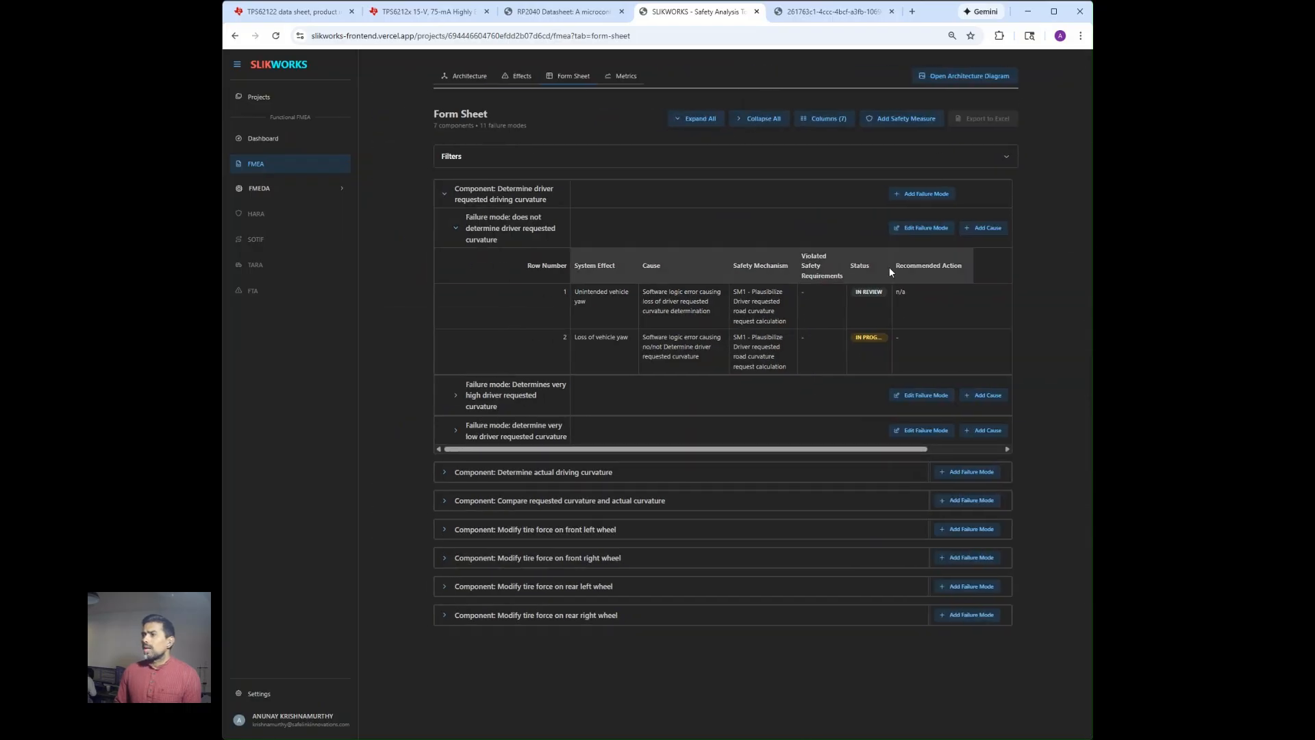
# Add a cause described as "new cause" to the "does not determine driver requested curvature" failure mode, with system effect "Unintended vehicle yaw".
pyautogui.click(977, 233)
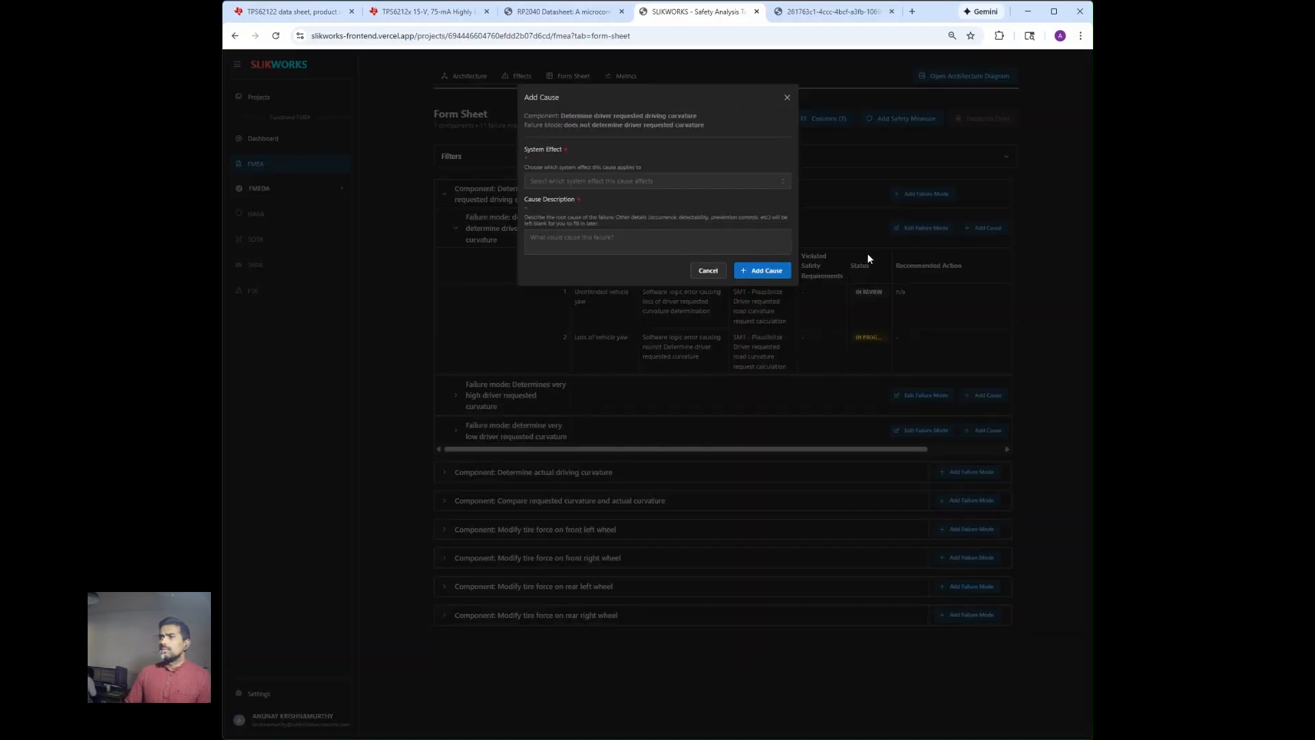
pyautogui.click(669, 180)
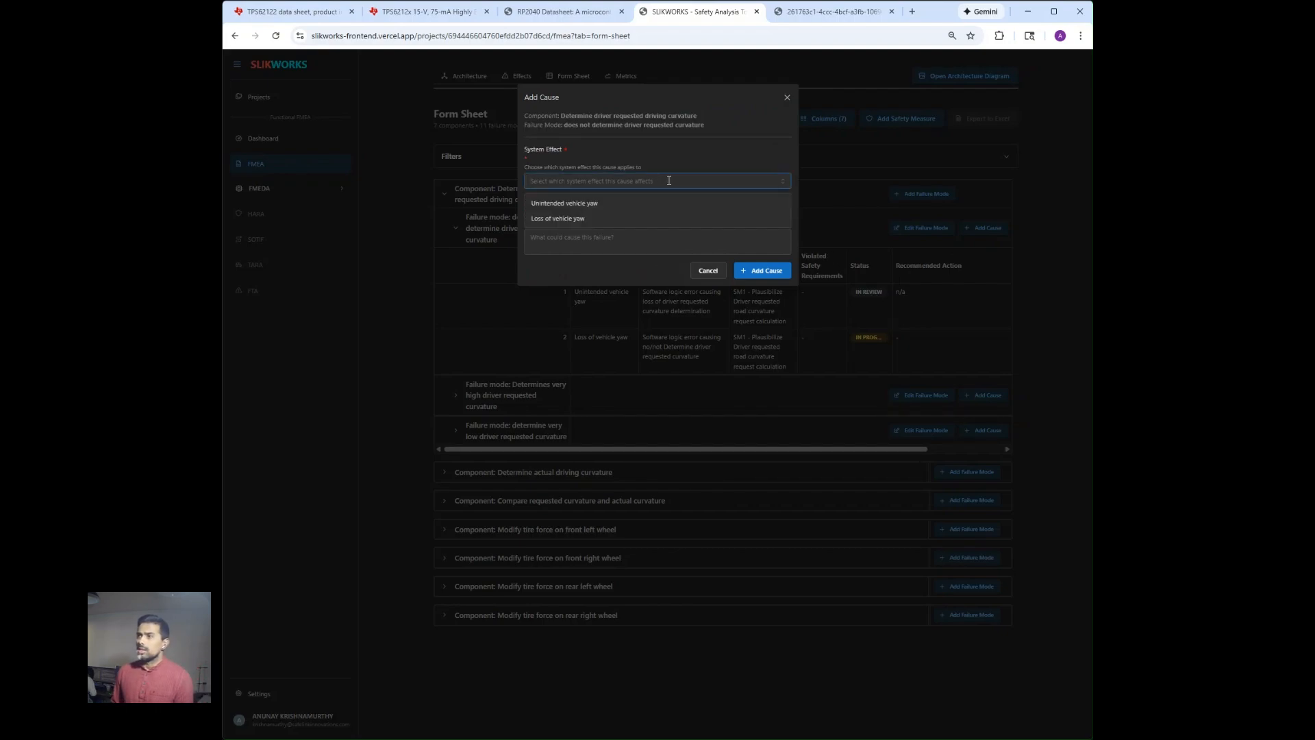
pyautogui.click(665, 204)
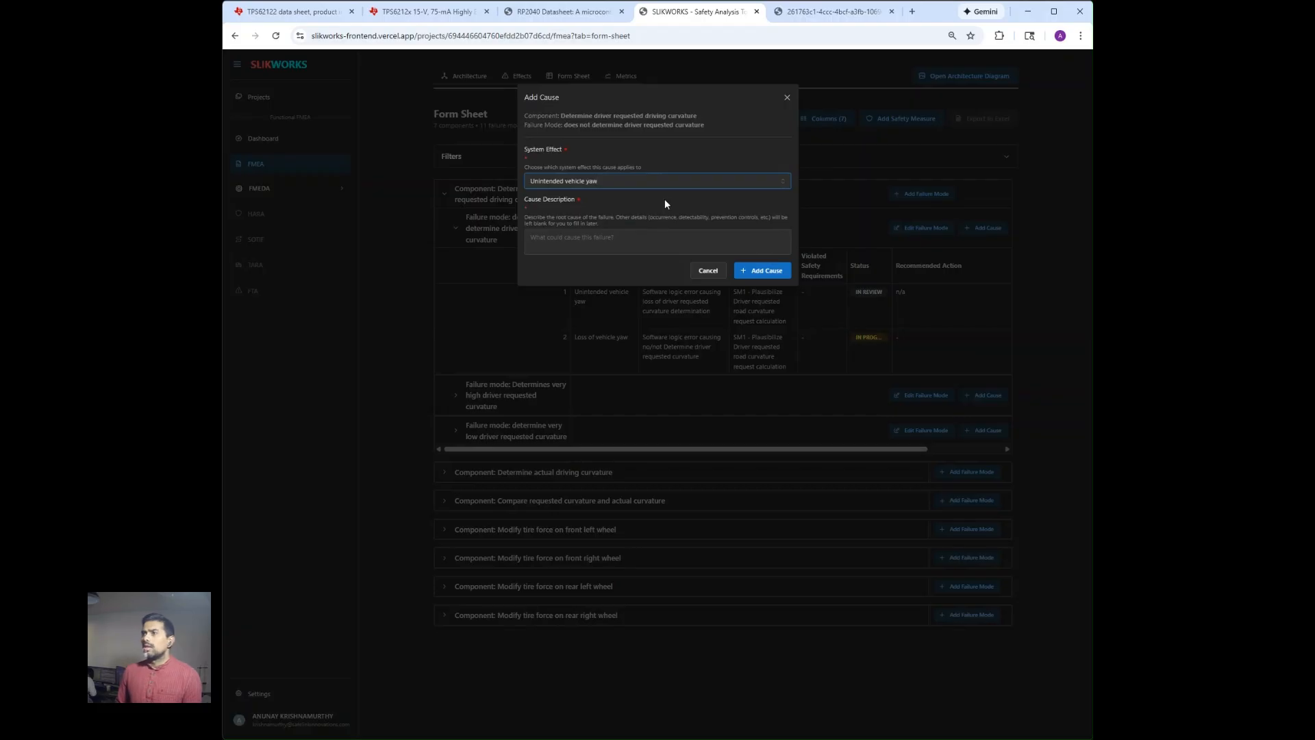
pyautogui.click(662, 244)
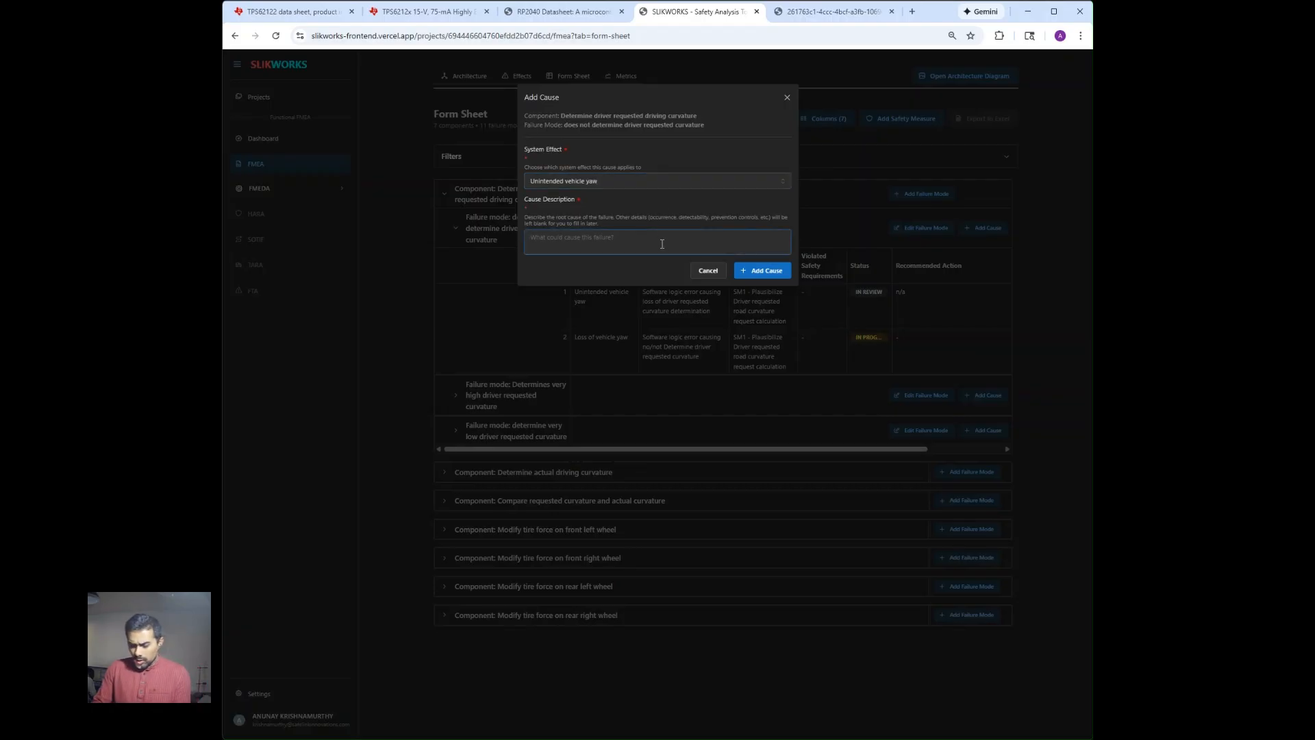
pyautogui.write('new cause')
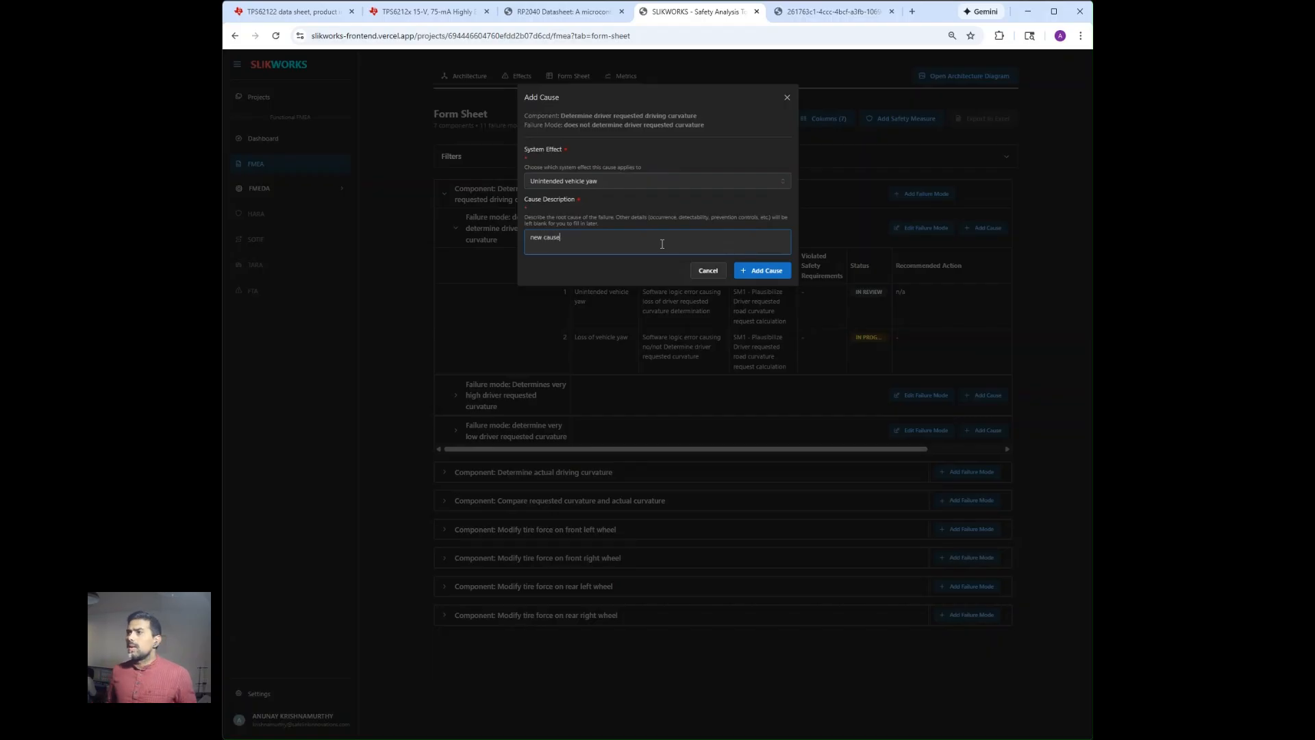
pyautogui.click(751, 272)
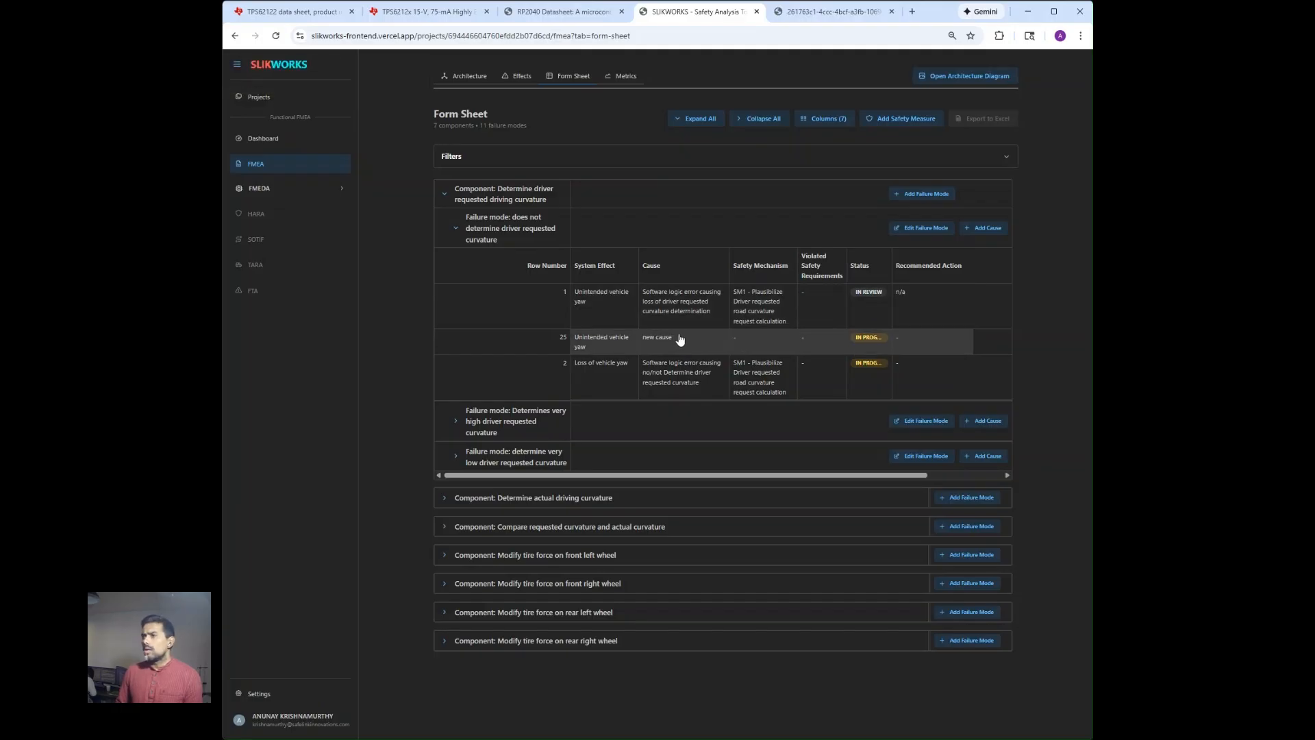
# Assign safety mechanism "SM1 - Plausibilize Driver requested road curvature request calculation" to the "new cause" row and set its recommended action to "no recommeded actions".
pyautogui.click(680, 340)
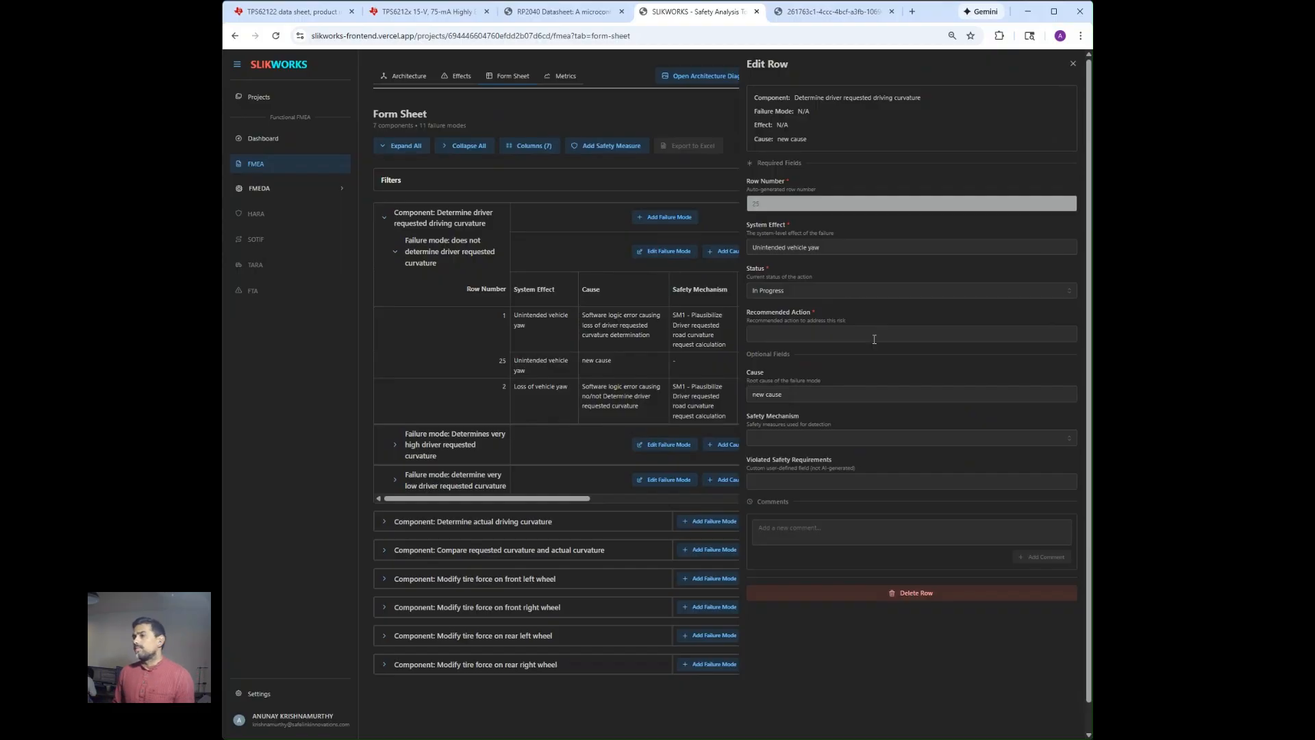
pyautogui.click(890, 438)
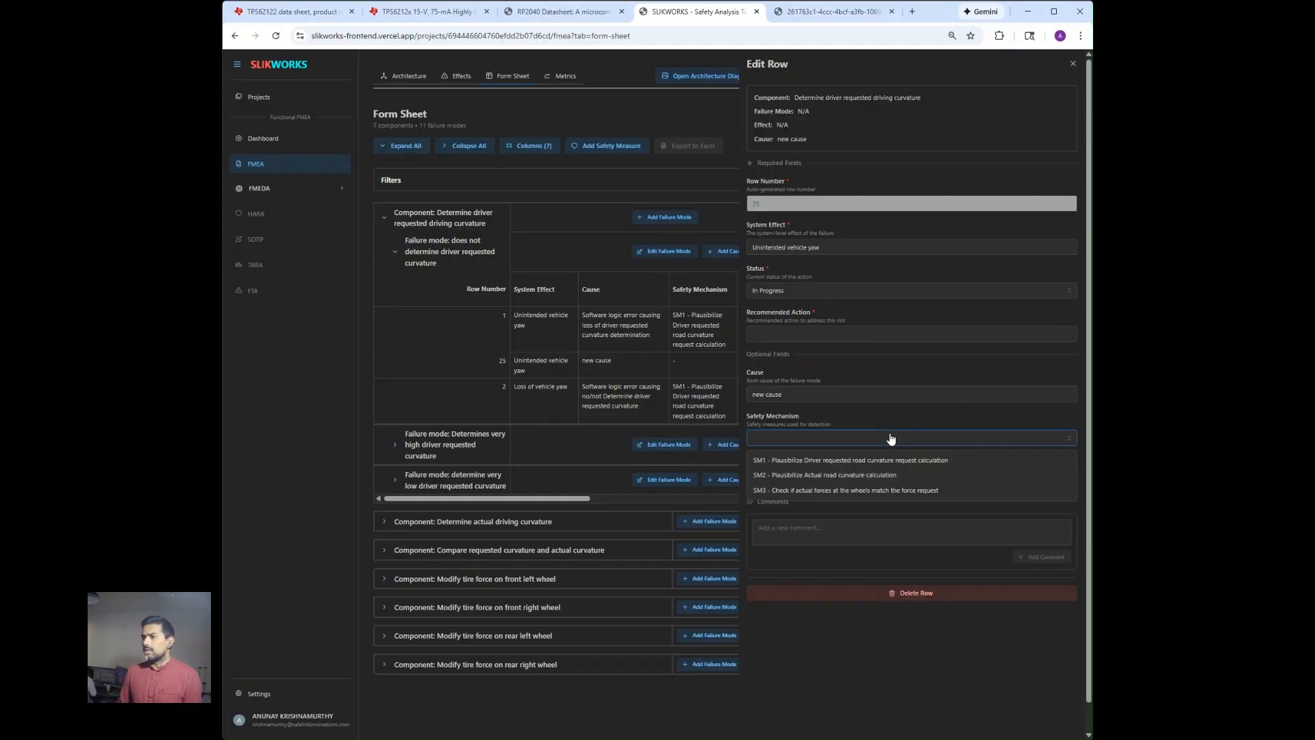
pyautogui.click(904, 461)
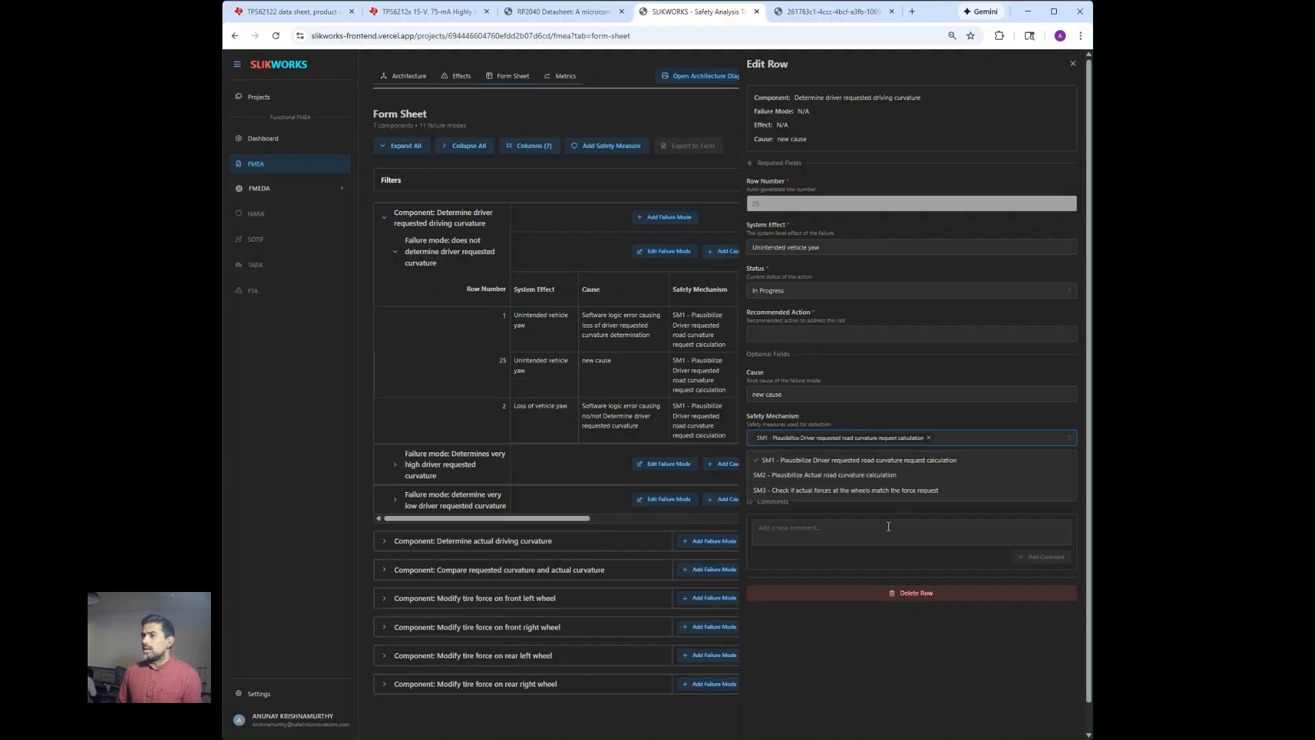
pyautogui.click(878, 336)
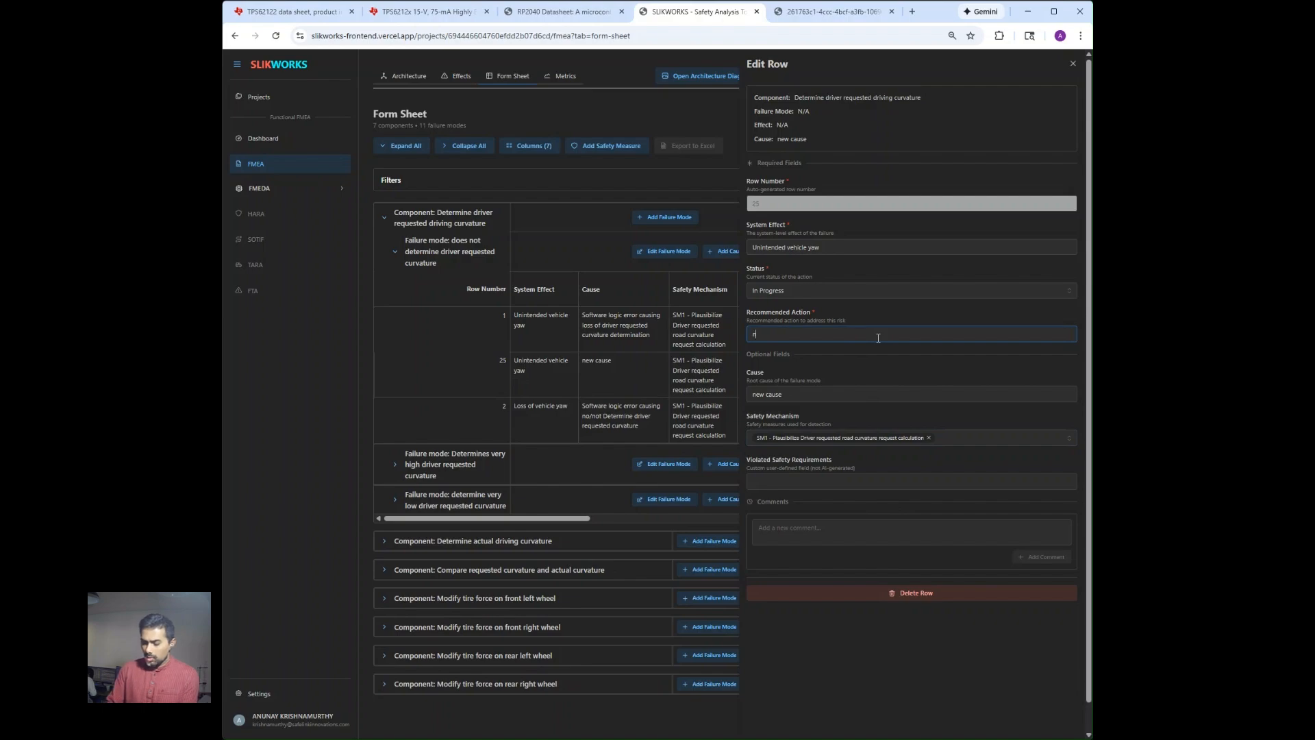
pyautogui.write('no recommeded a')
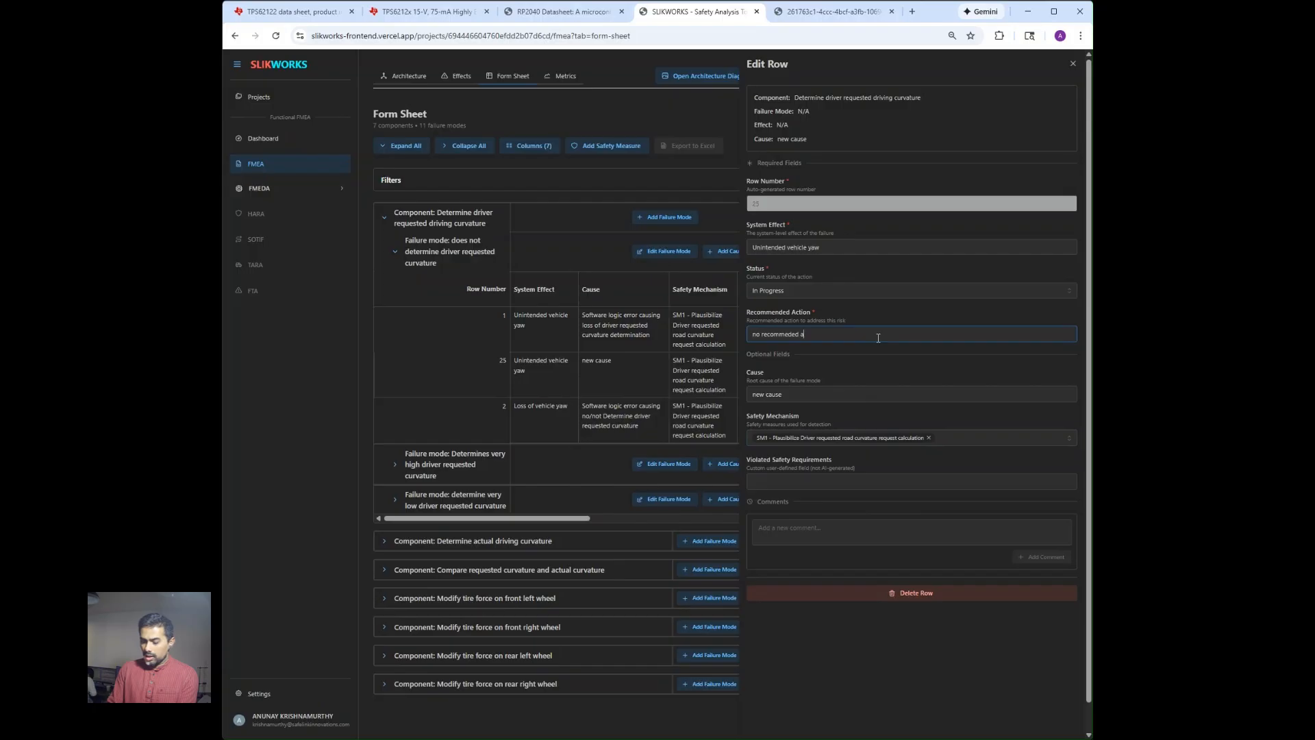
pyautogui.write('ctions')
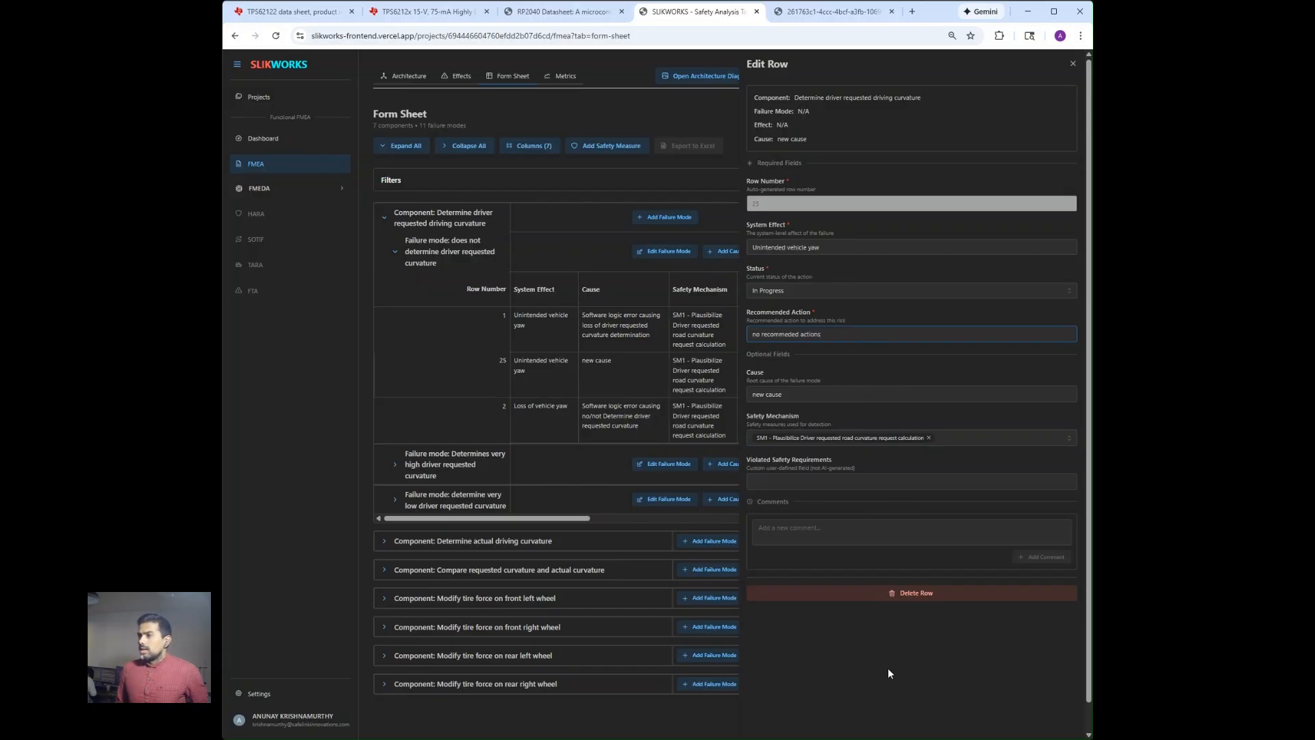
pyautogui.click(888, 668)
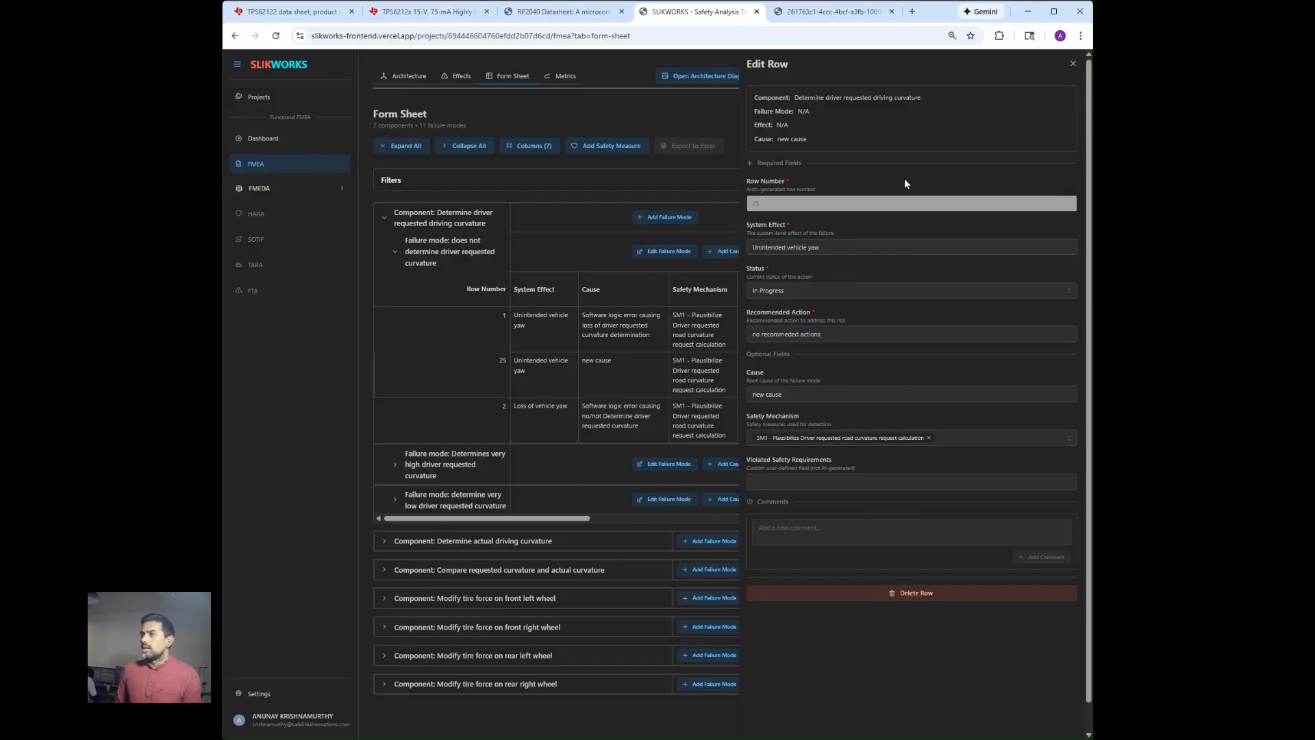
pyautogui.click(1074, 64)
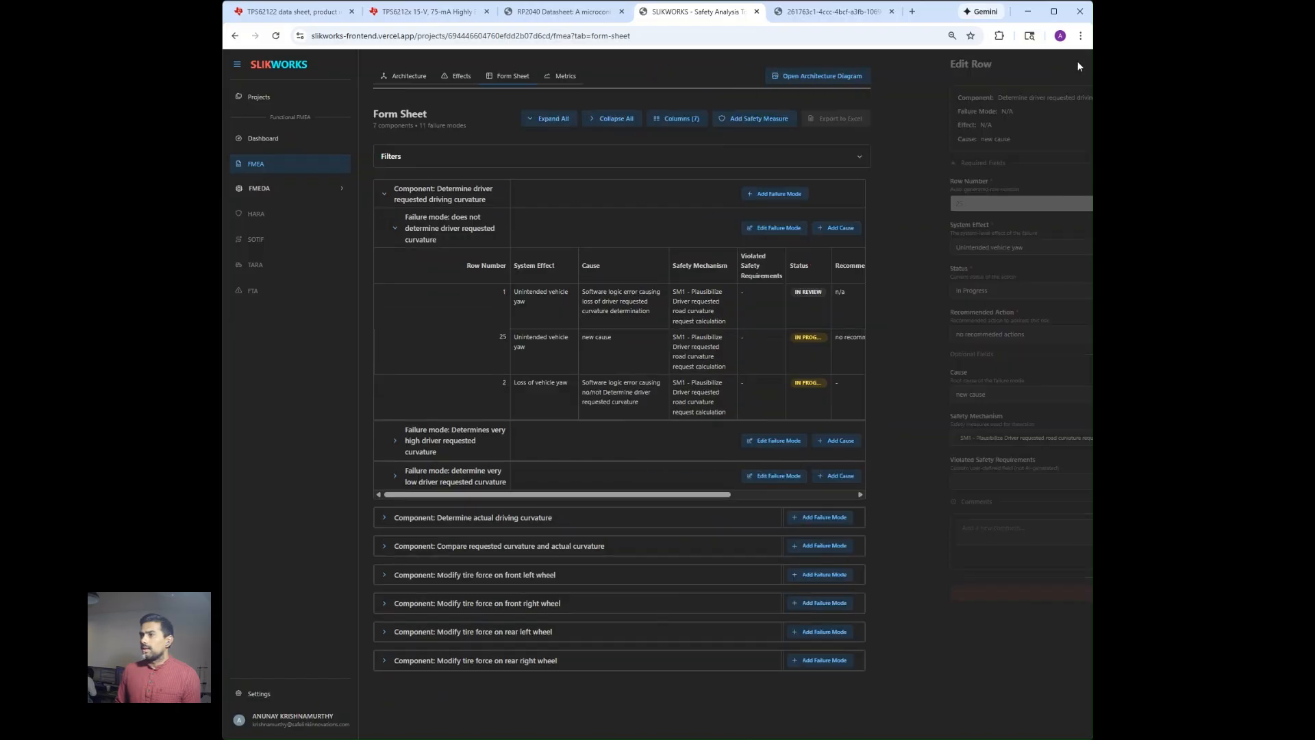
# Set the status of the "new cause" row under the "does not determine" failure mode to In Review.
pyautogui.click(880, 335)
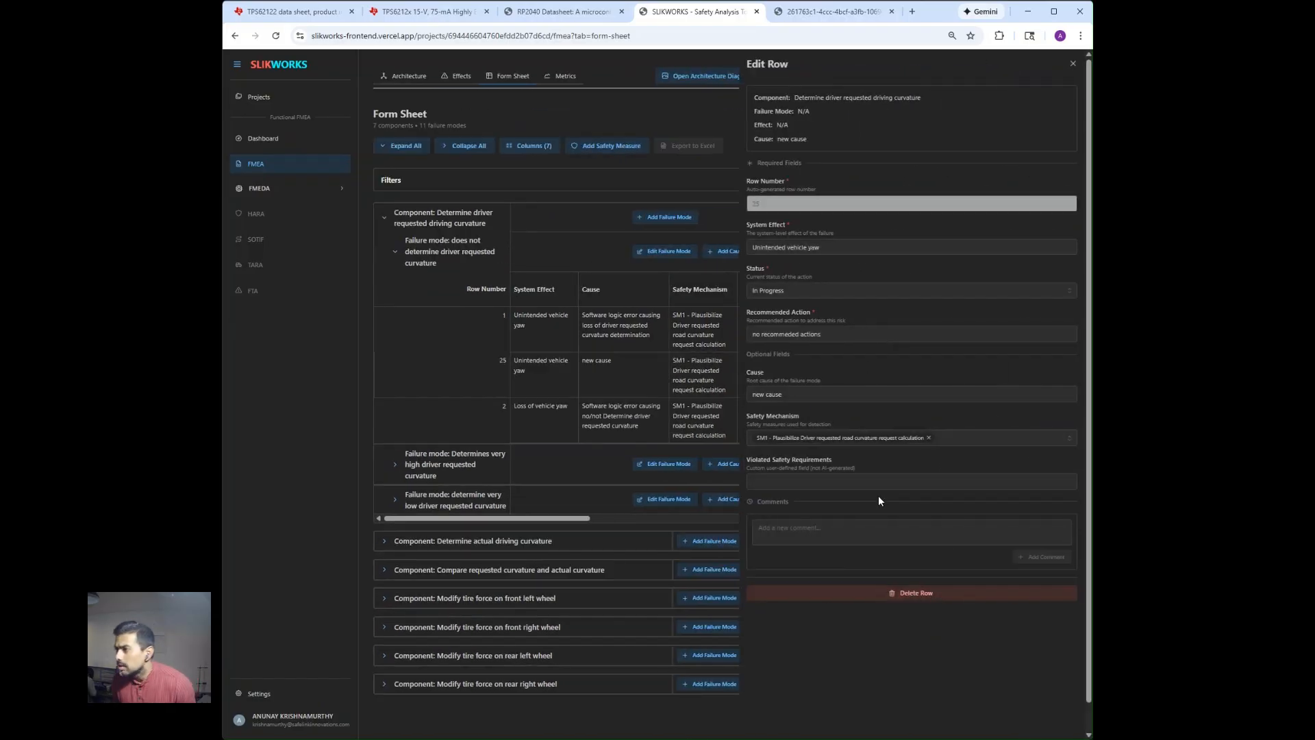
pyautogui.click(887, 295)
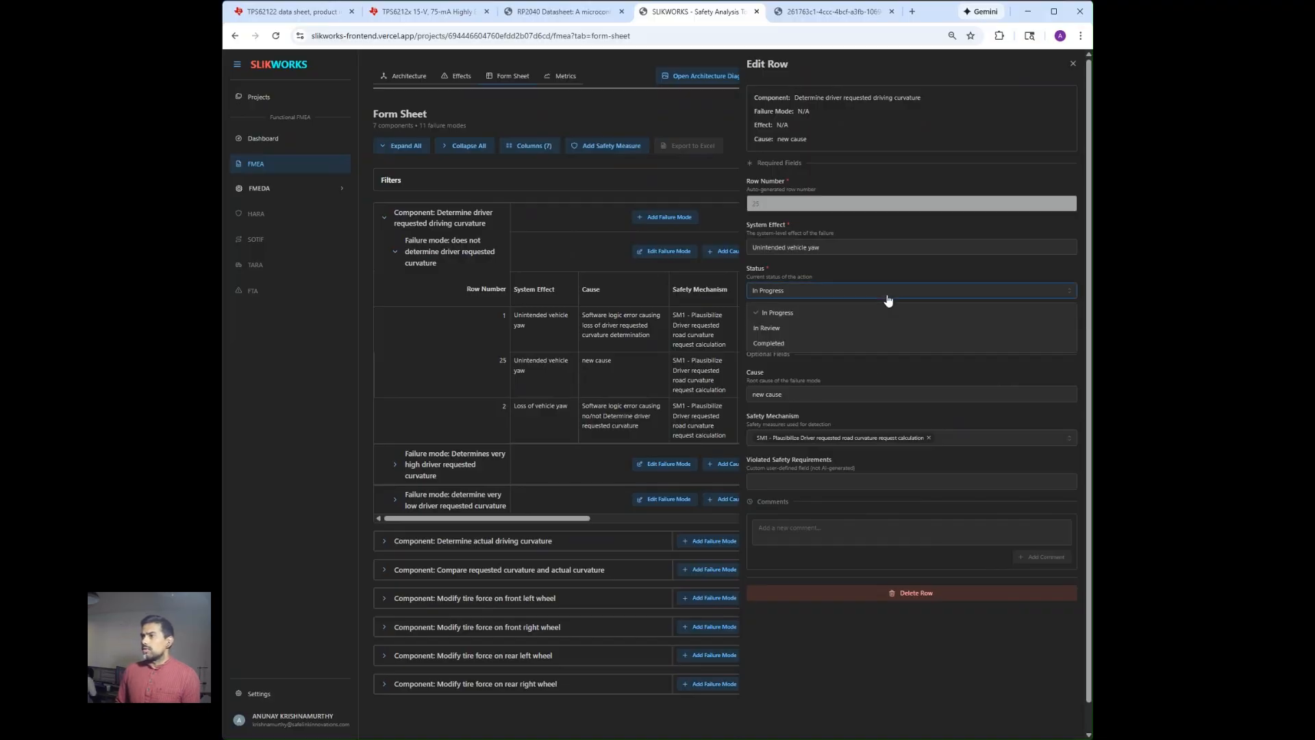
pyautogui.click(883, 330)
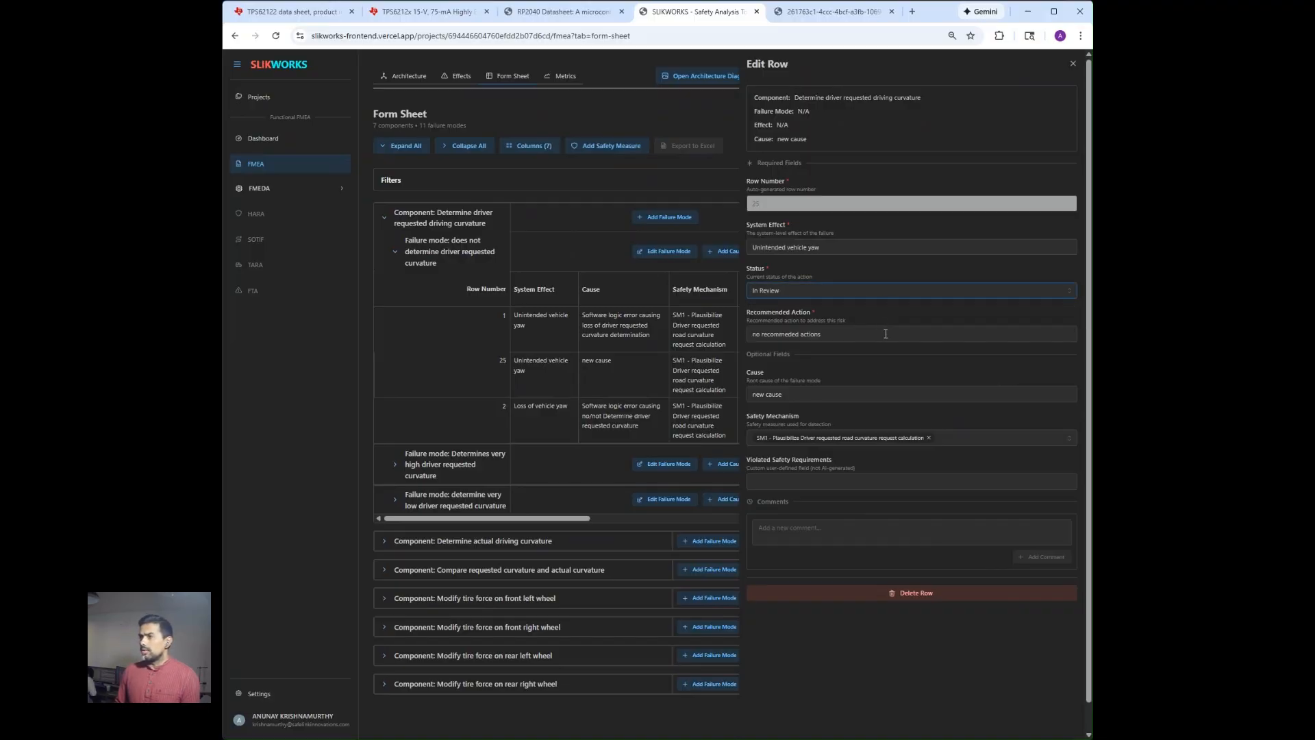
pyautogui.click(1072, 64)
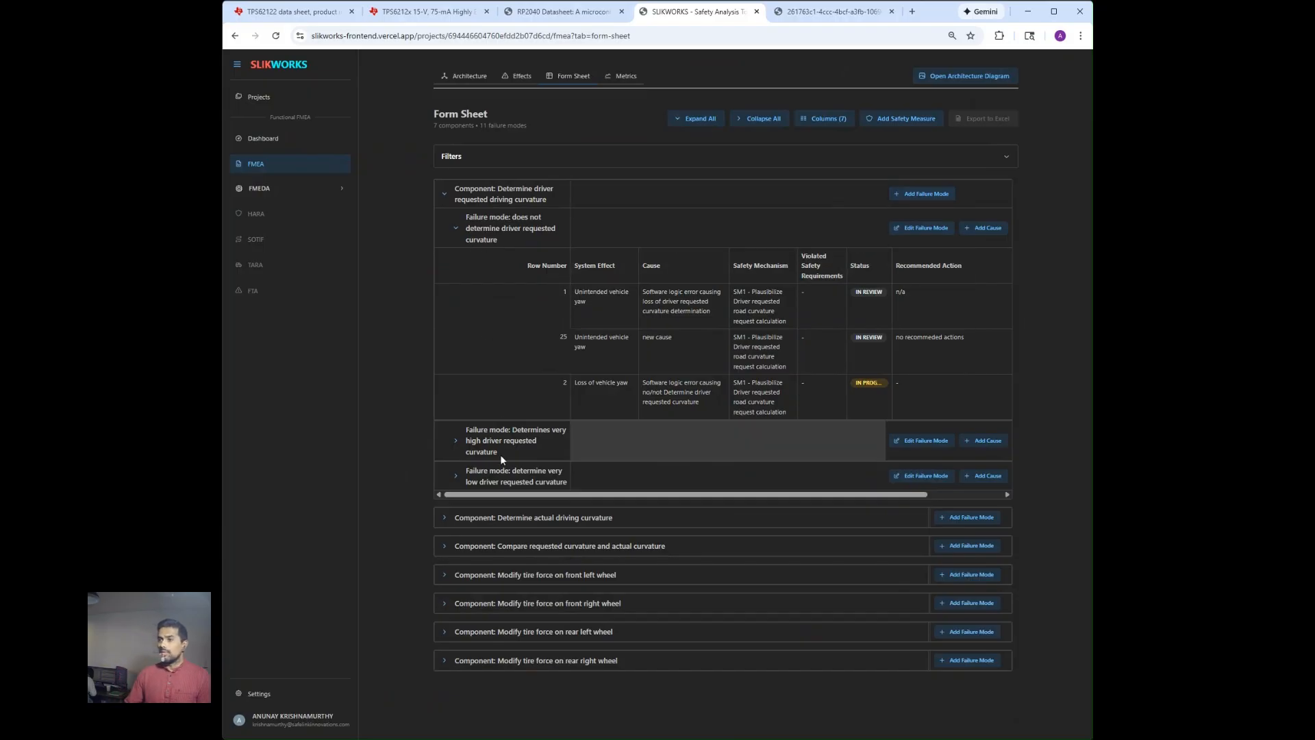
# Add a failure mode named "new failure mode" to the "Determine driver requested driving curvature" component.
pyautogui.click(907, 197)
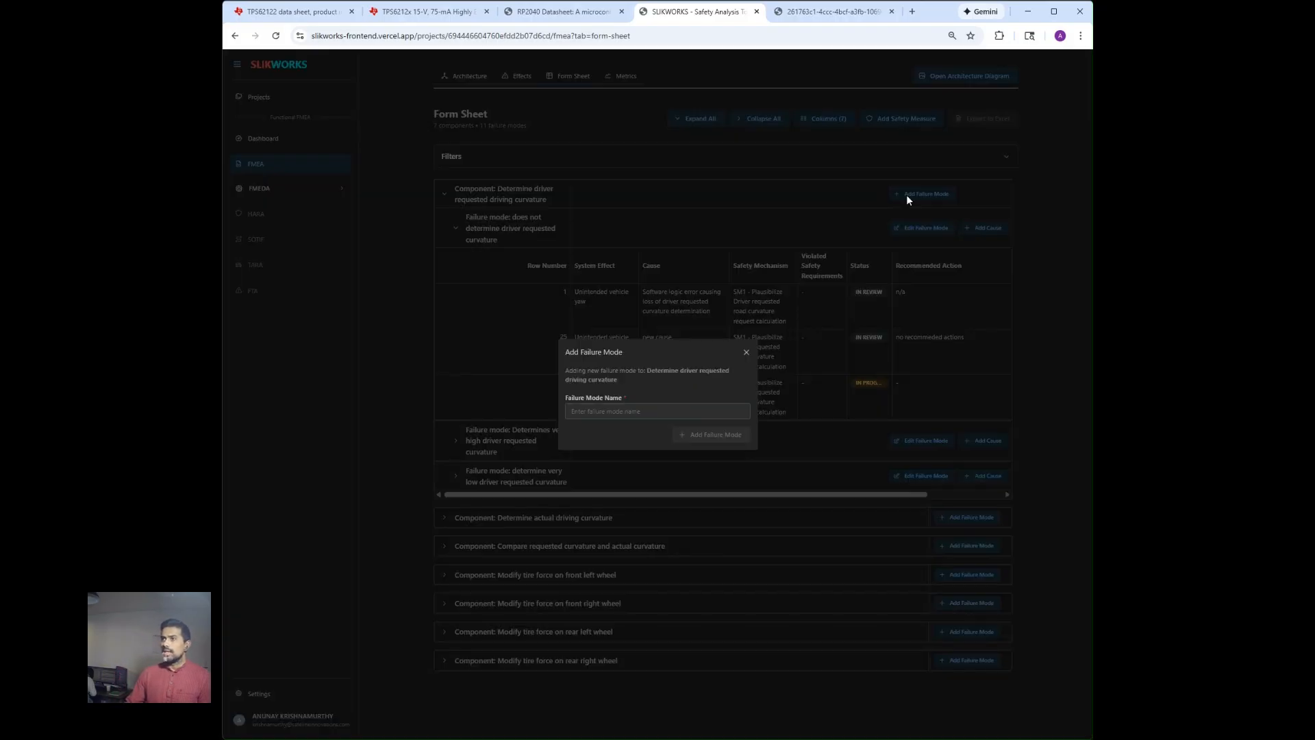
pyautogui.click(684, 414)
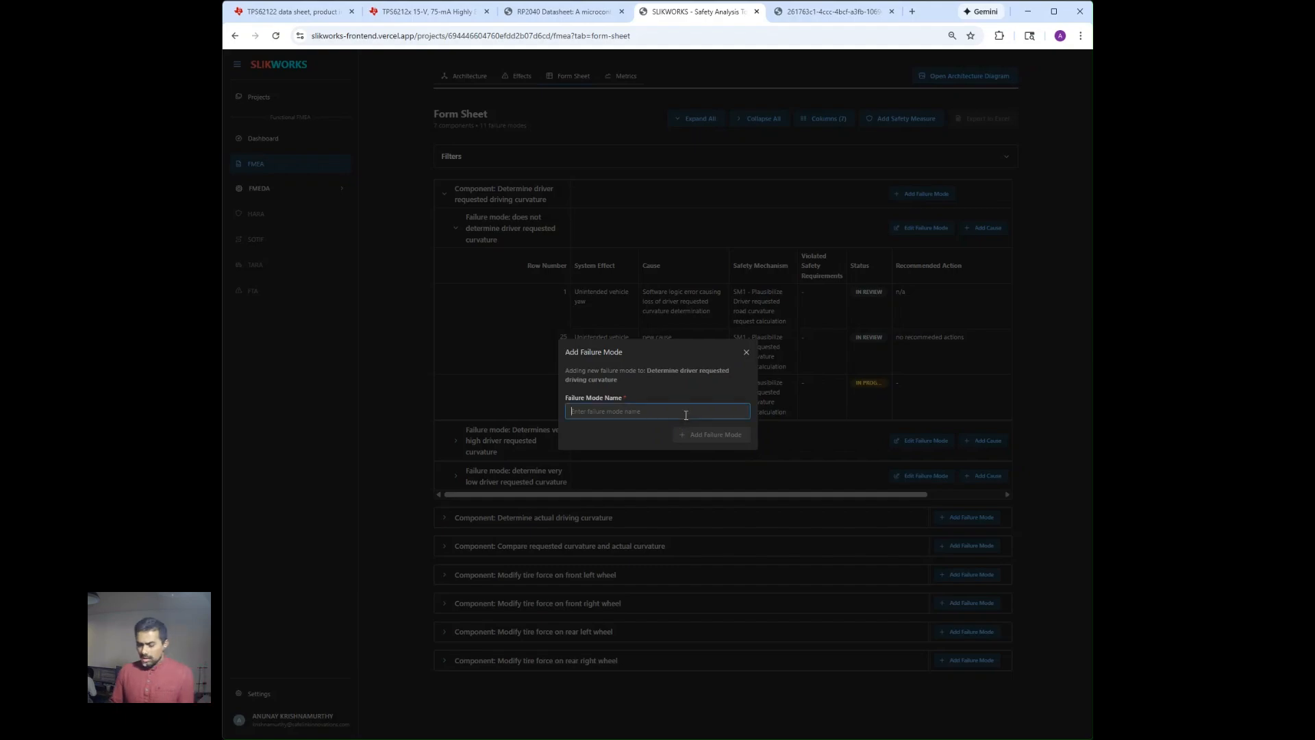
pyautogui.write('new fai')
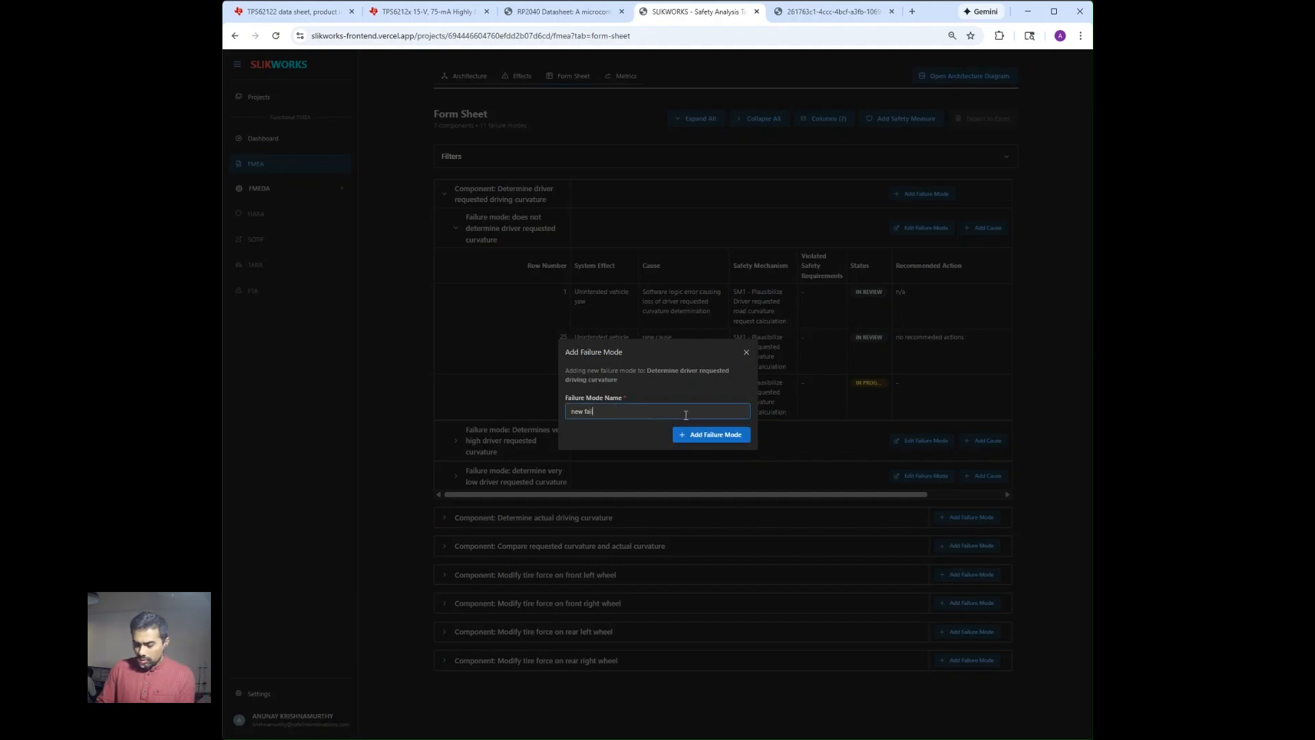
pyautogui.write('lure mode')
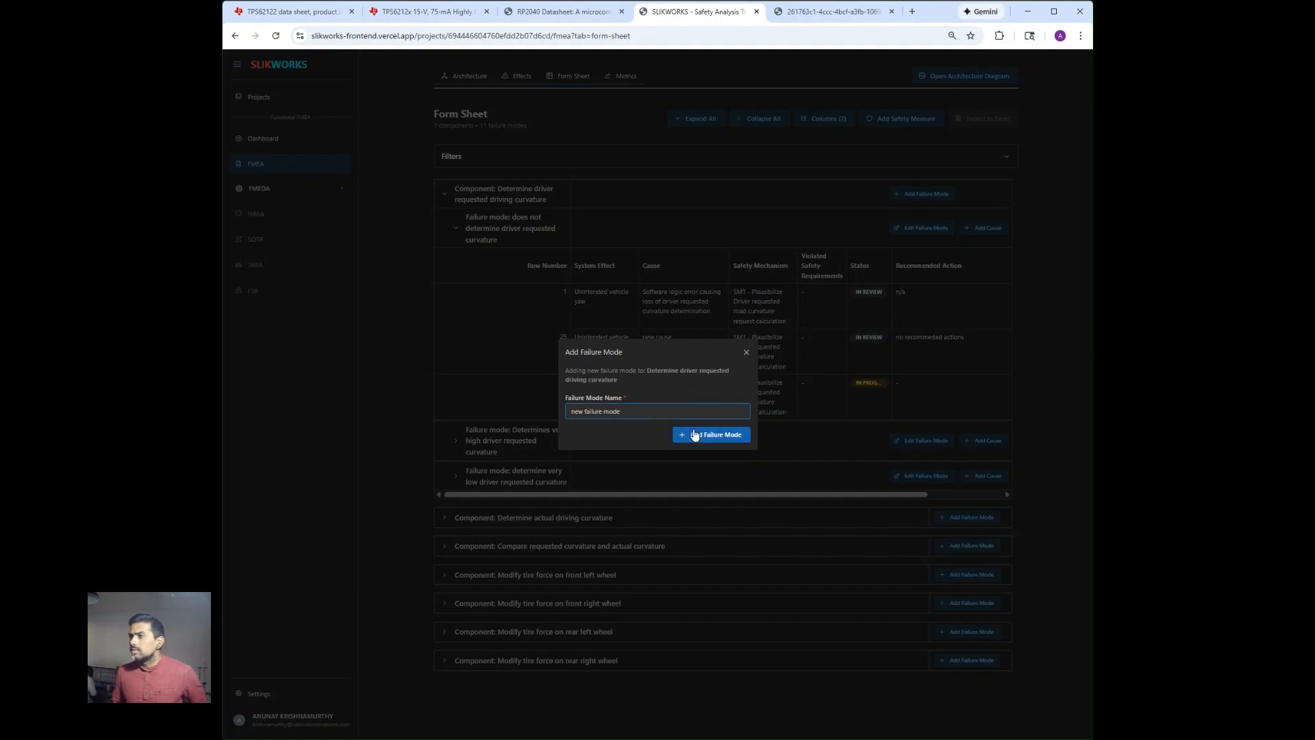
pyautogui.click(693, 442)
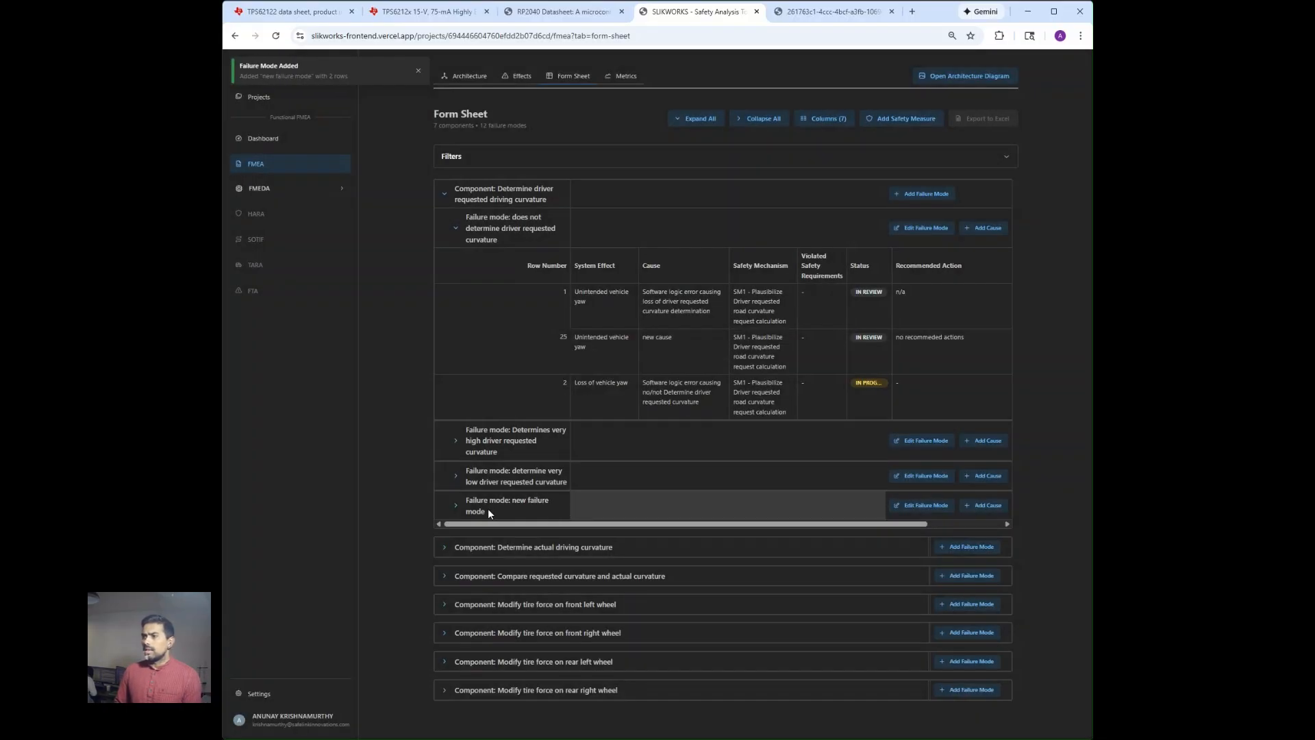
# Under "new failure mode", set the cause of the unintended vehicle yaw row to "new cause".
pyautogui.click(455, 505)
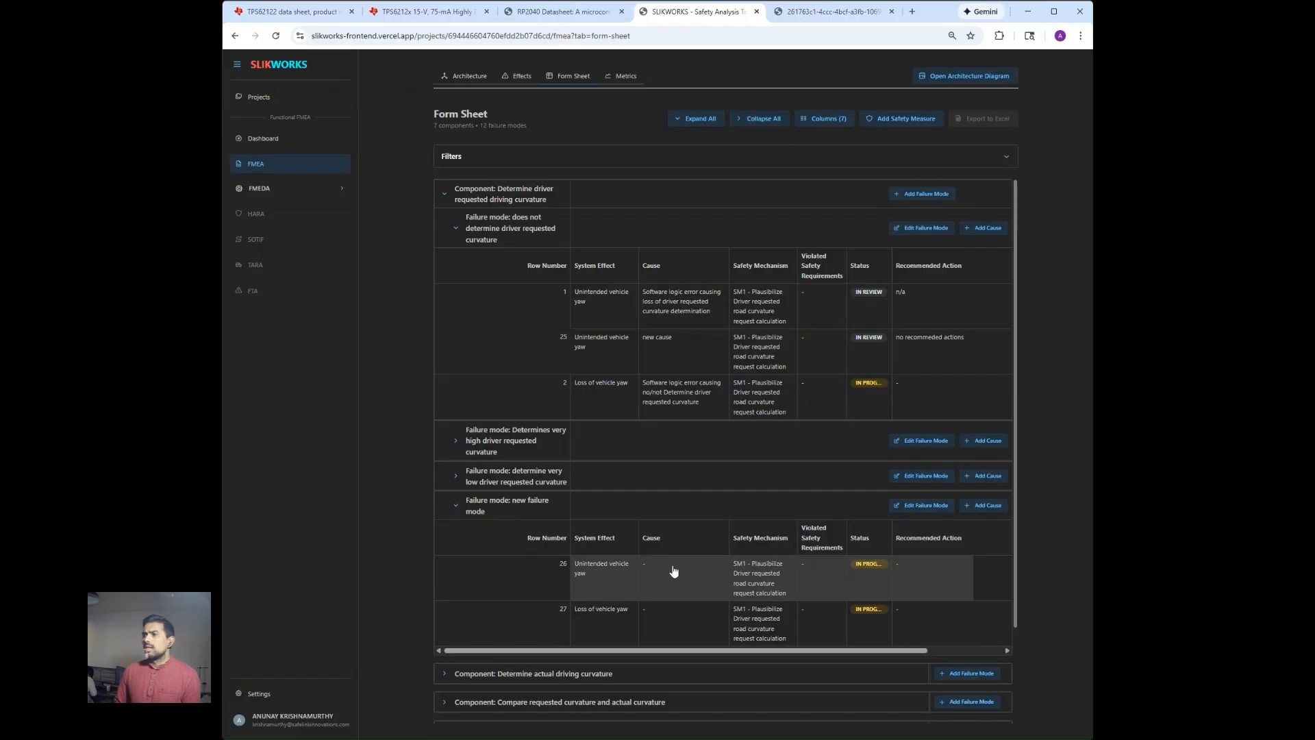
pyautogui.click(707, 581)
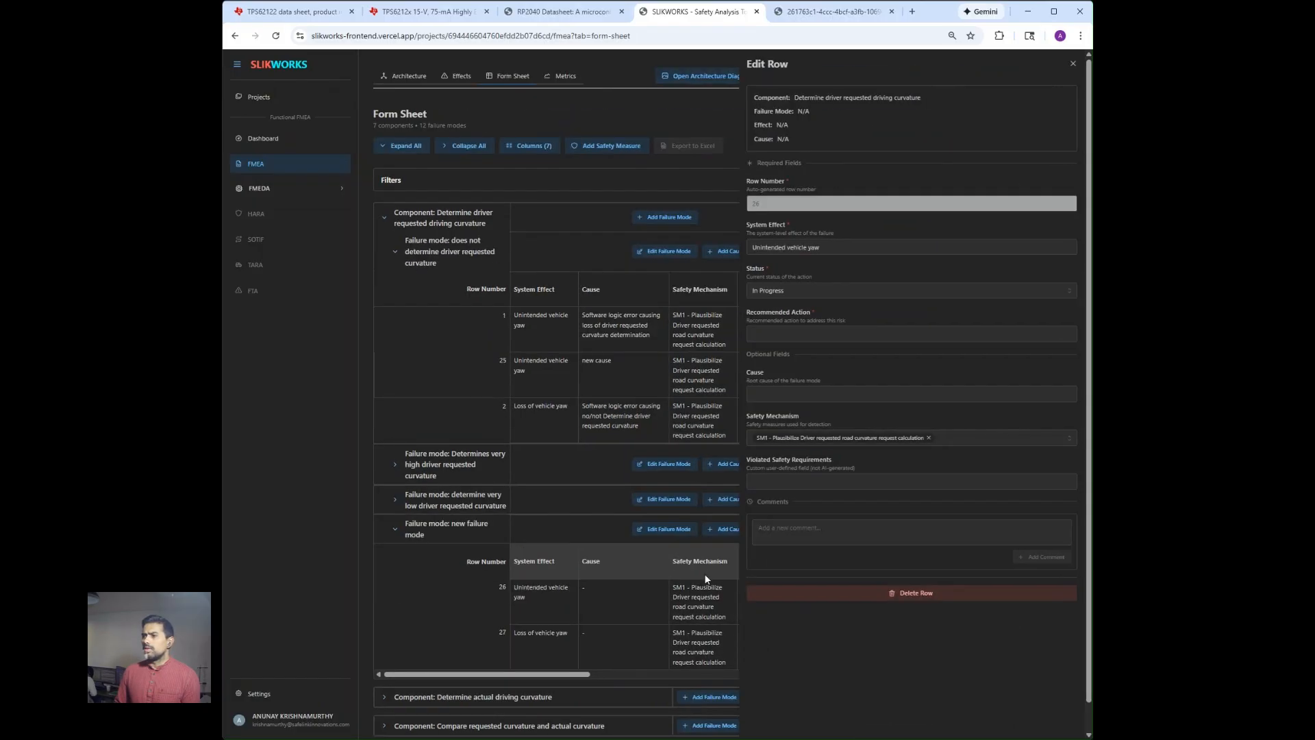
pyautogui.click(865, 396)
pyautogui.write('new')
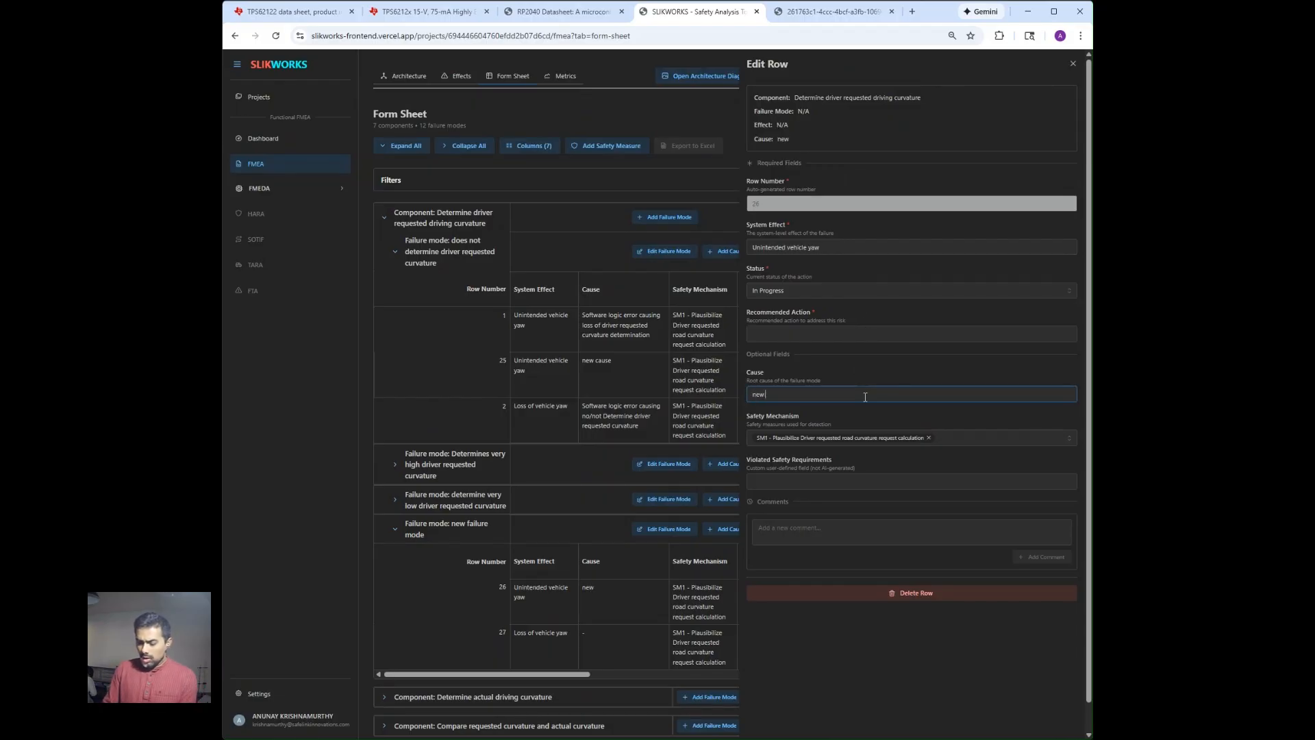
pyautogui.write(' cause')
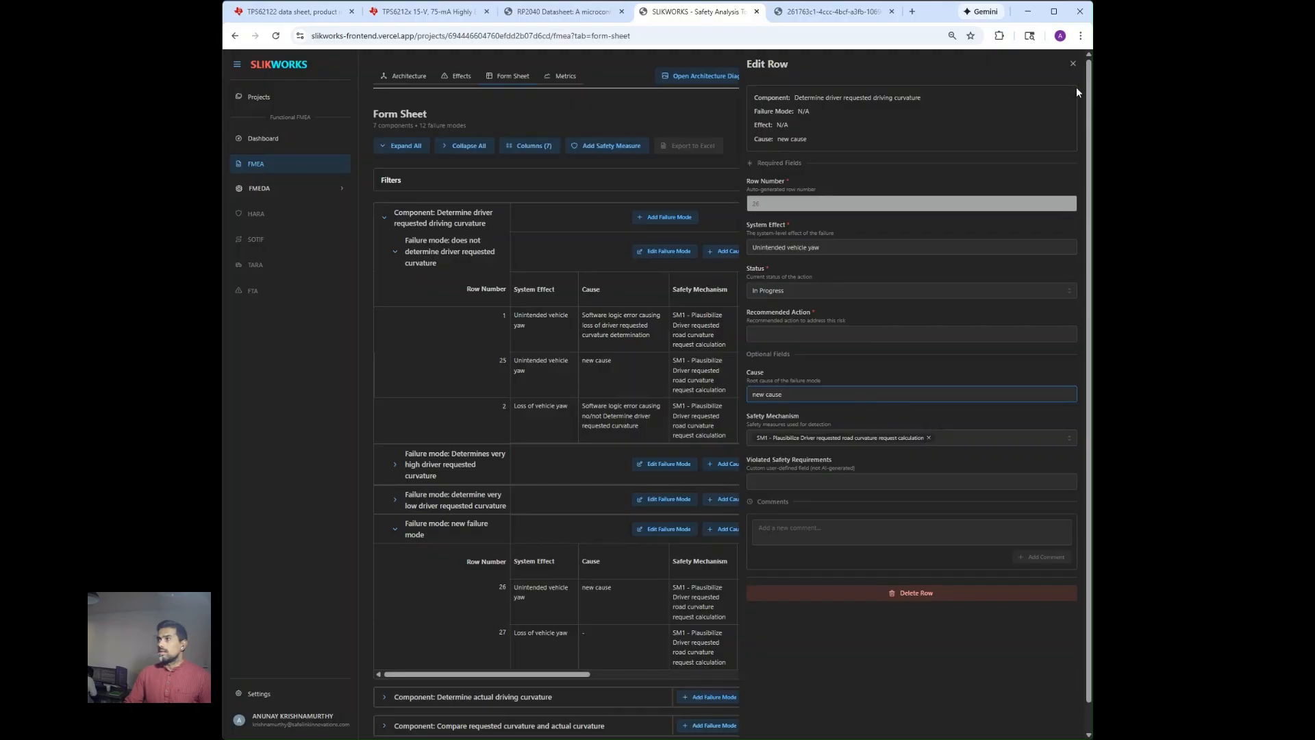
pyautogui.click(1073, 65)
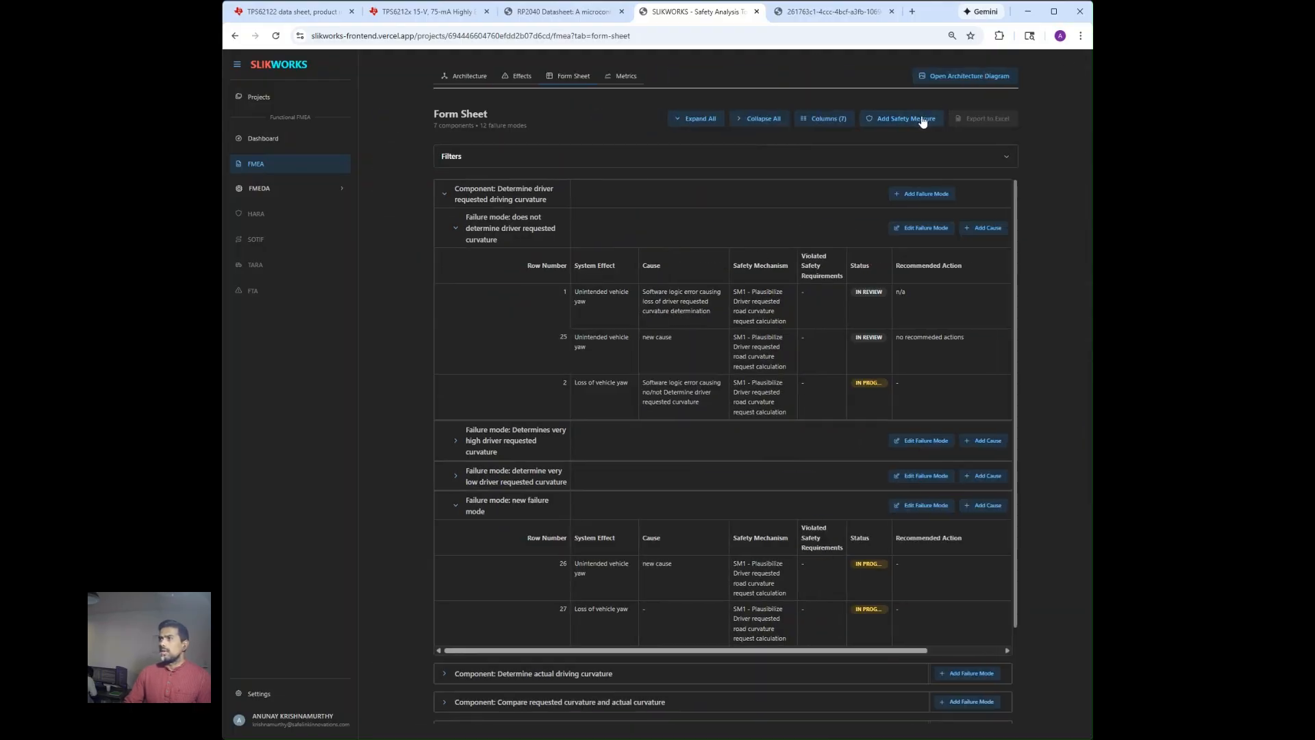
# Add a safety measure titled "new SM" with the description "new SM" to the FMEA.
pyautogui.click(882, 119)
pyautogui.click(658, 168)
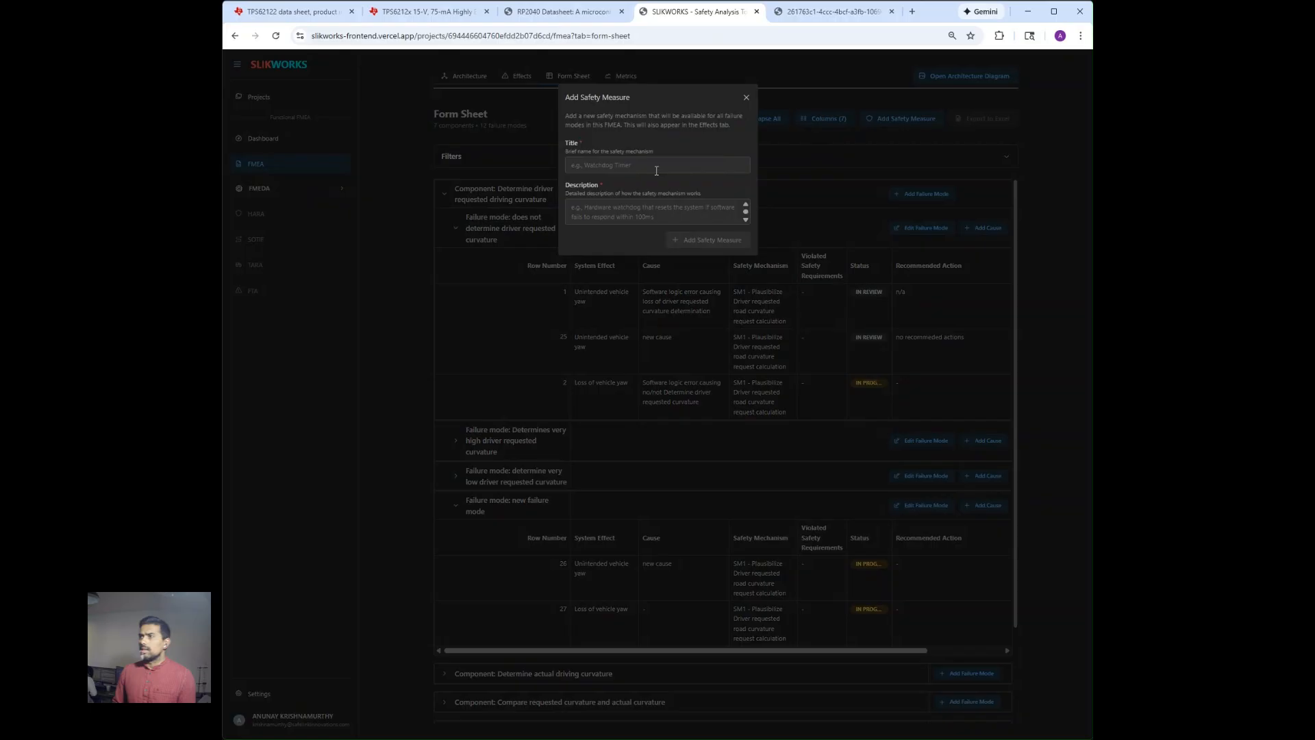
pyautogui.write('new')
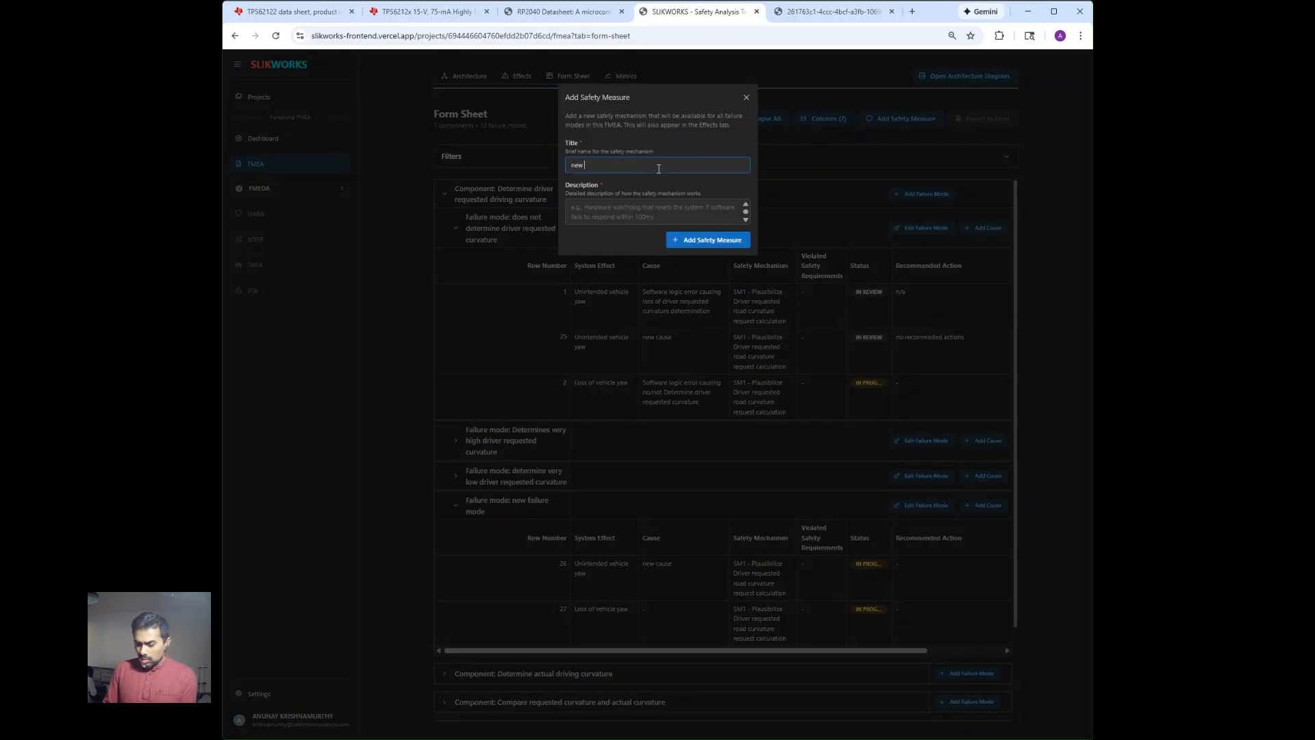
pyautogui.write(' SM')
pyautogui.click(649, 212)
pyautogui.write('n')
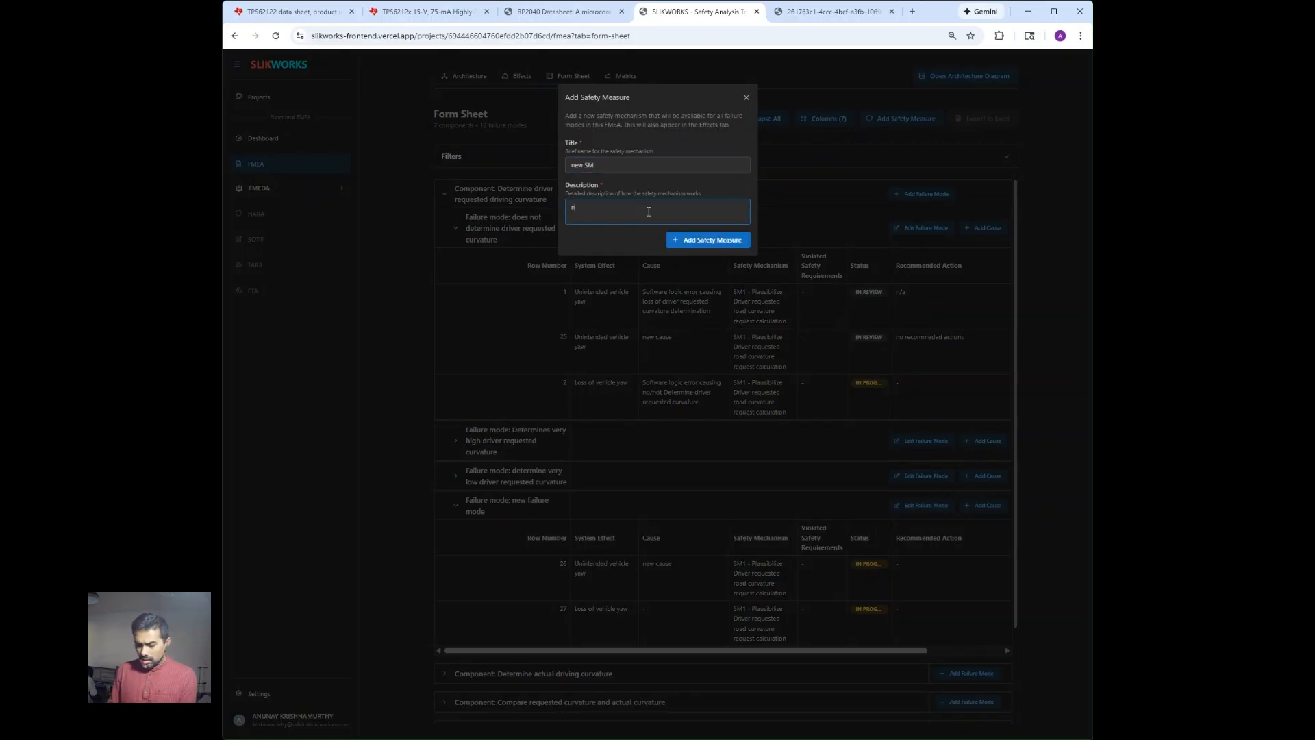
pyautogui.write('e')
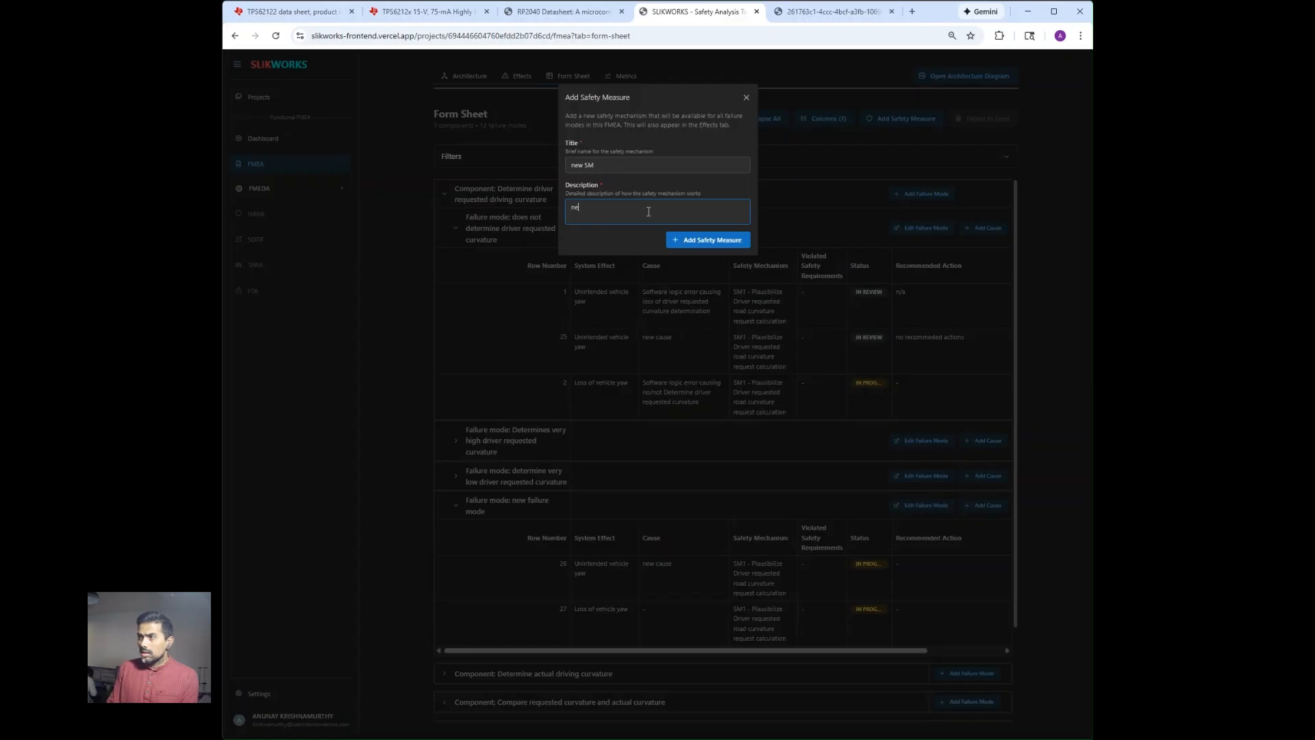
pyautogui.write('w S')
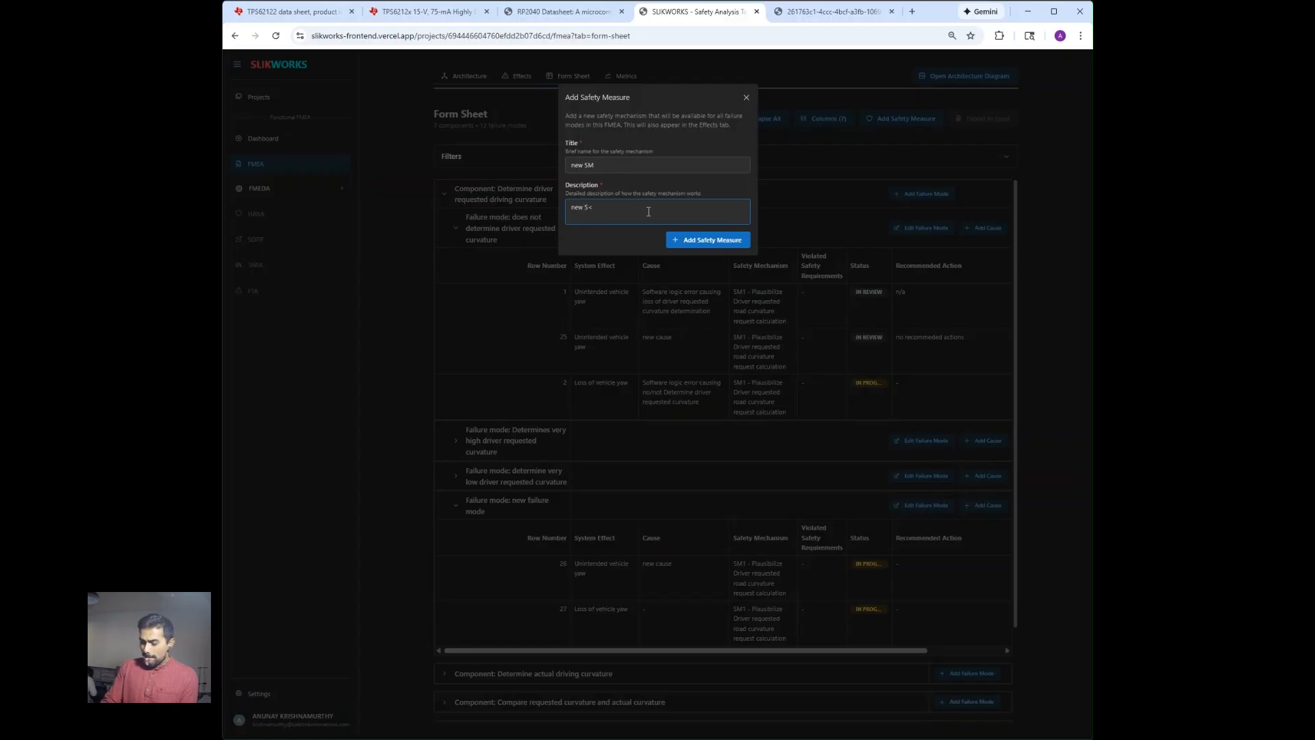
pyautogui.write('M')
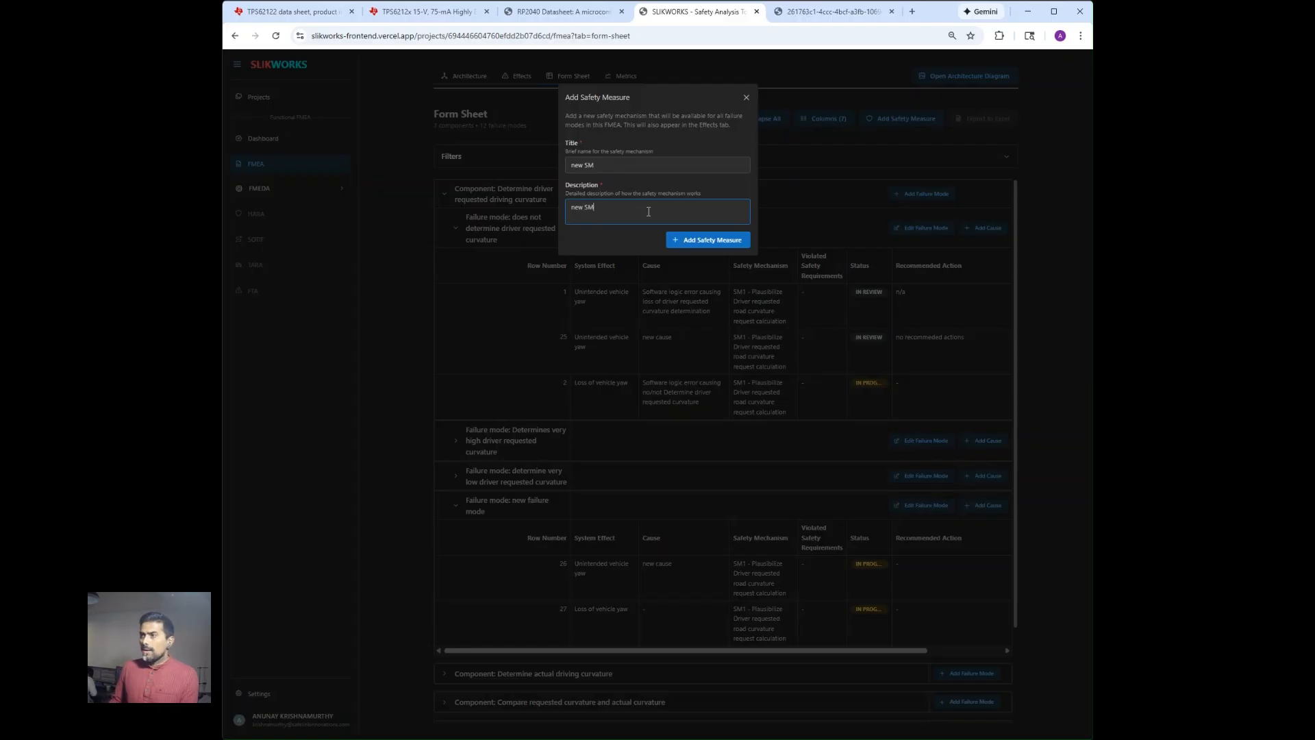
pyautogui.click(675, 241)
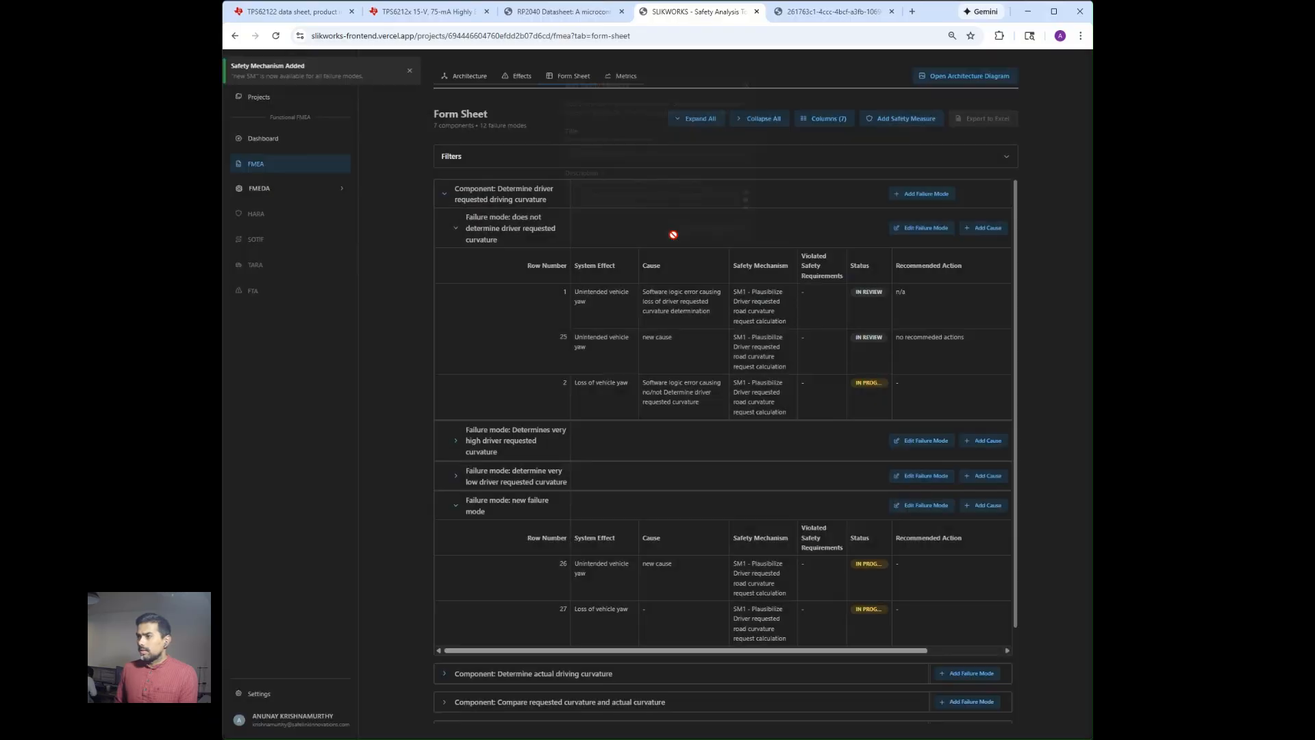
# Replace the safety mechanism of the unintended vehicle yaw row under "new failure mode" with "new SM".
pyautogui.click(772, 579)
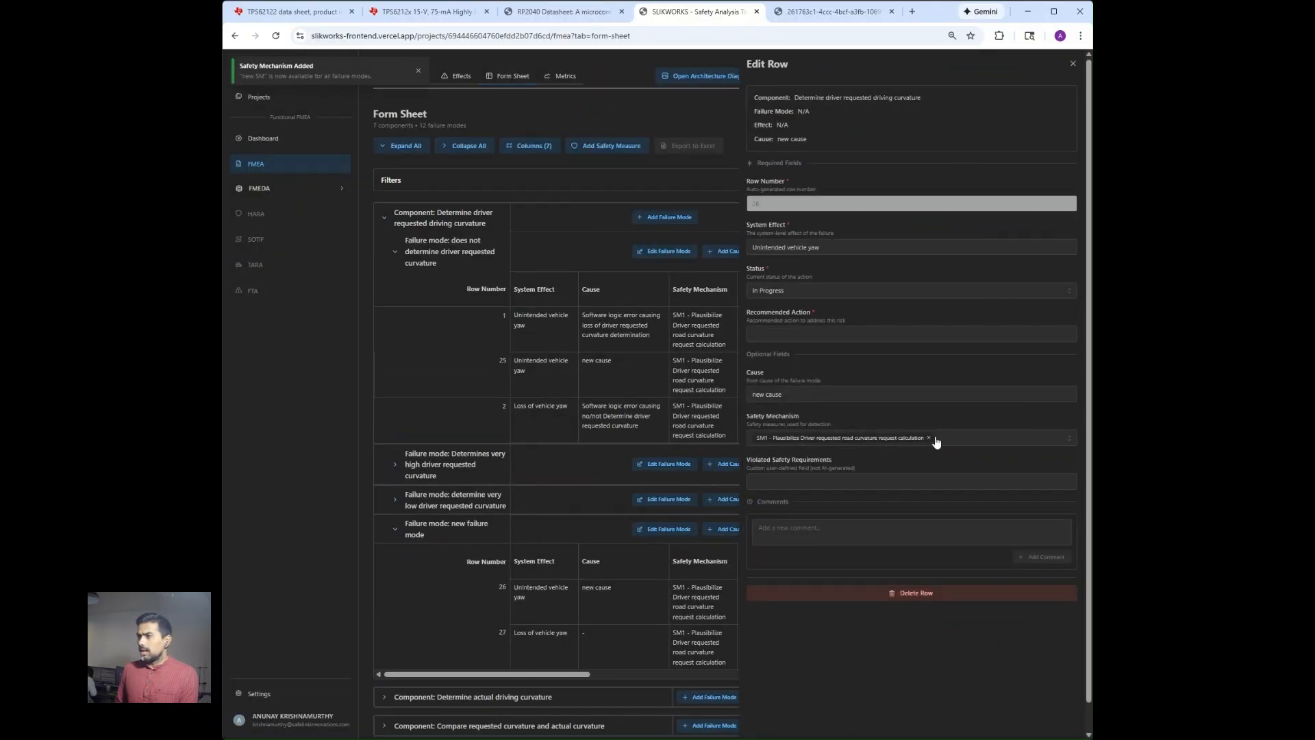
pyautogui.click(939, 442)
pyautogui.click(915, 462)
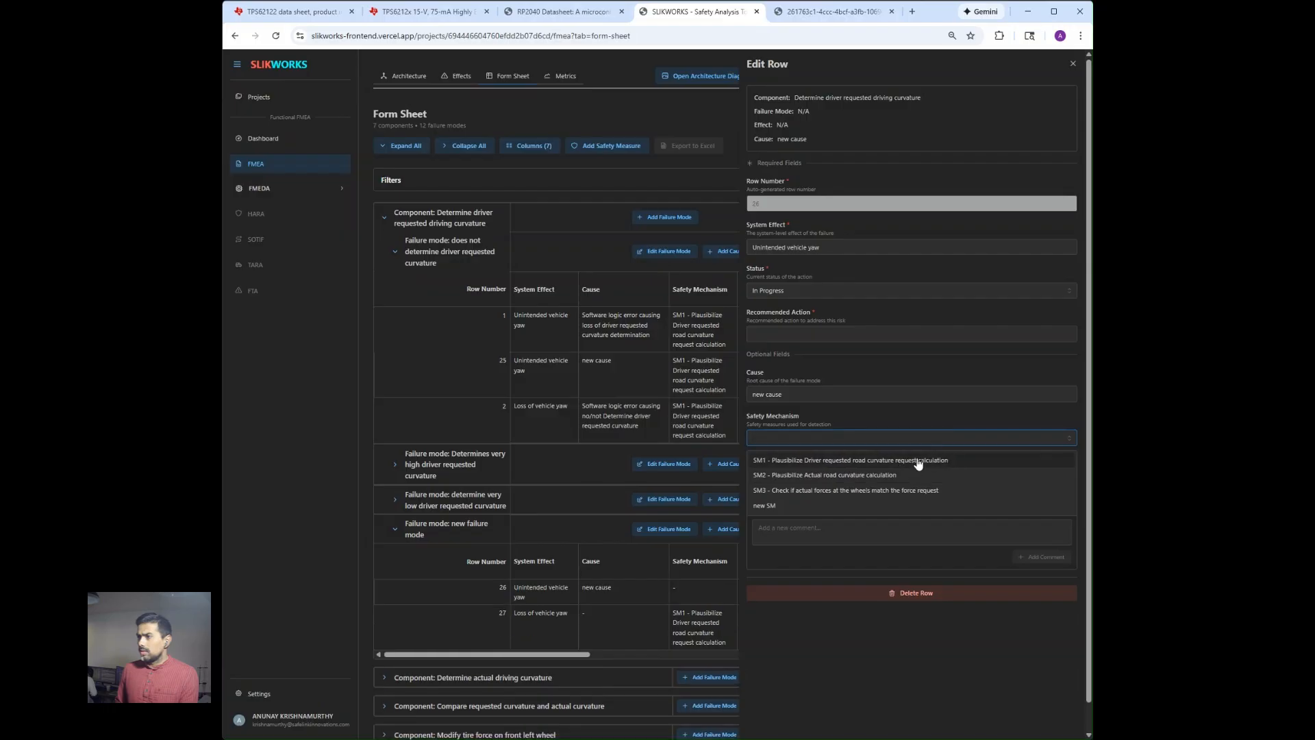
pyautogui.click(851, 506)
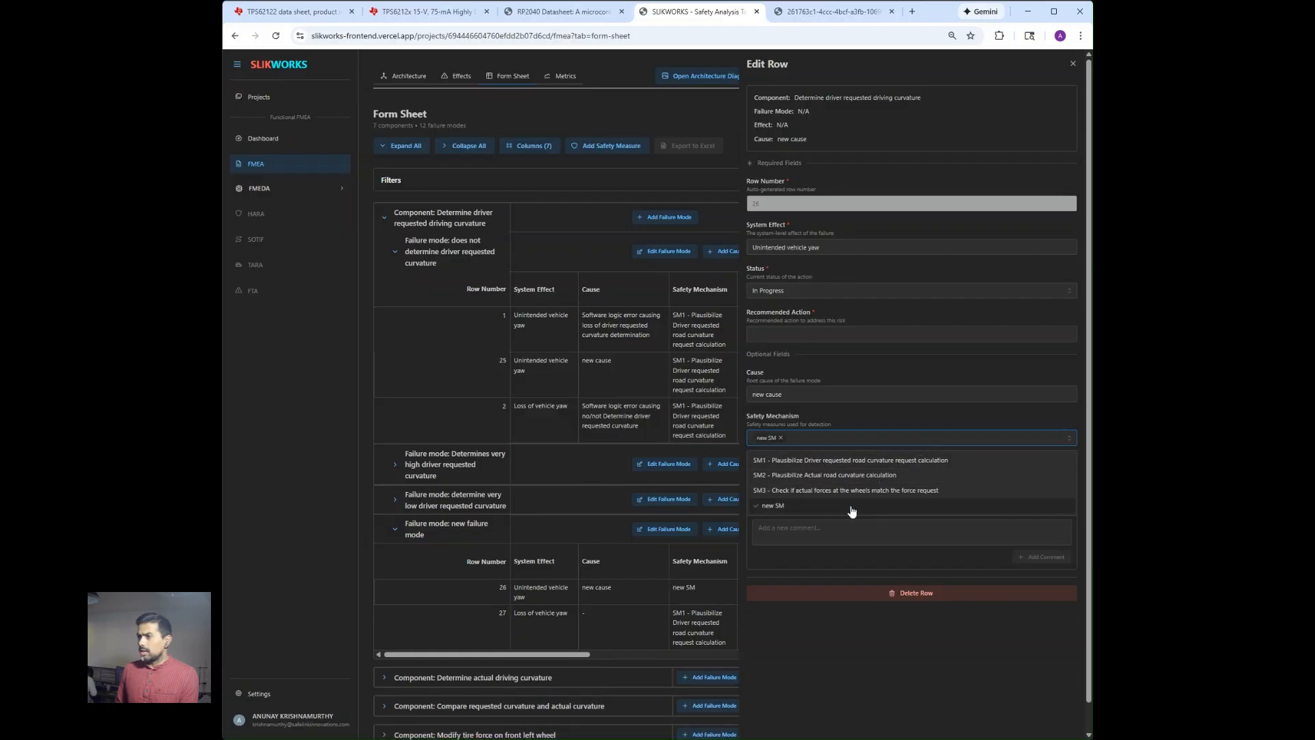
# Set the same row's status to In Review and its recommended action to "no recommended actions".
pyautogui.click(845, 295)
pyautogui.click(847, 293)
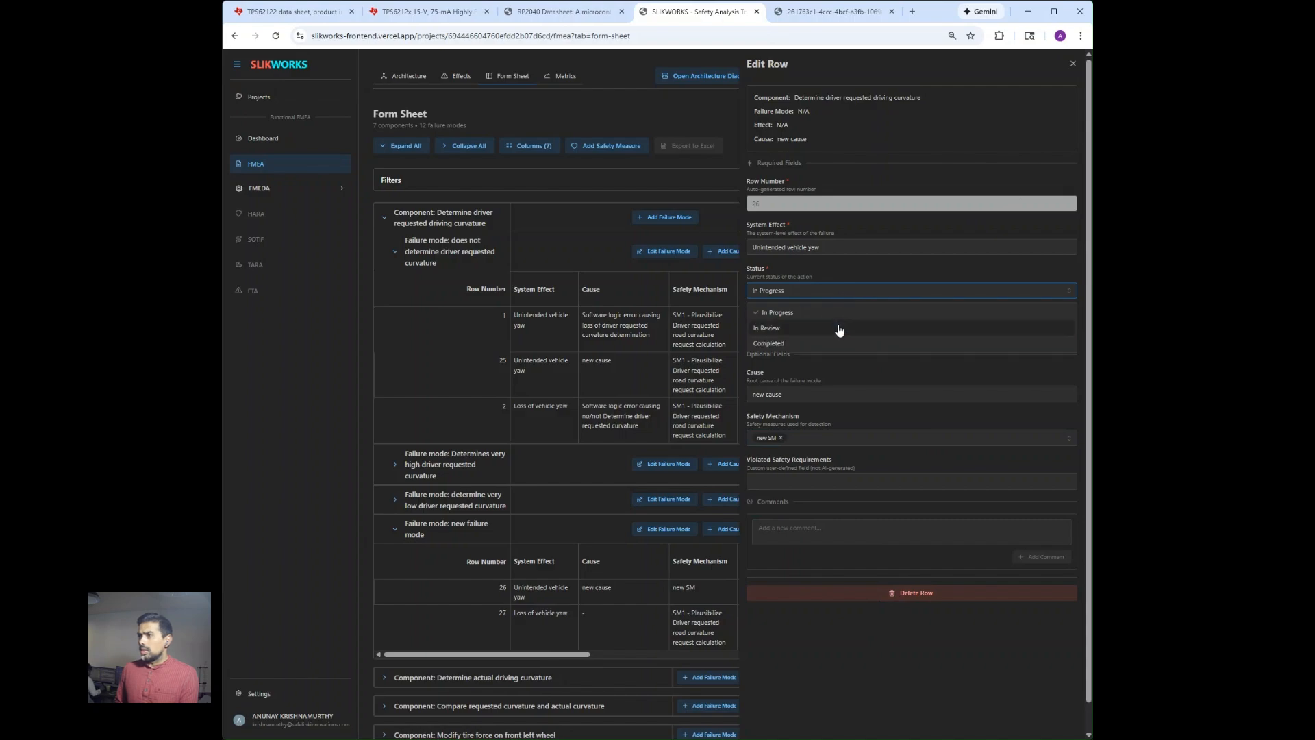
pyautogui.click(838, 327)
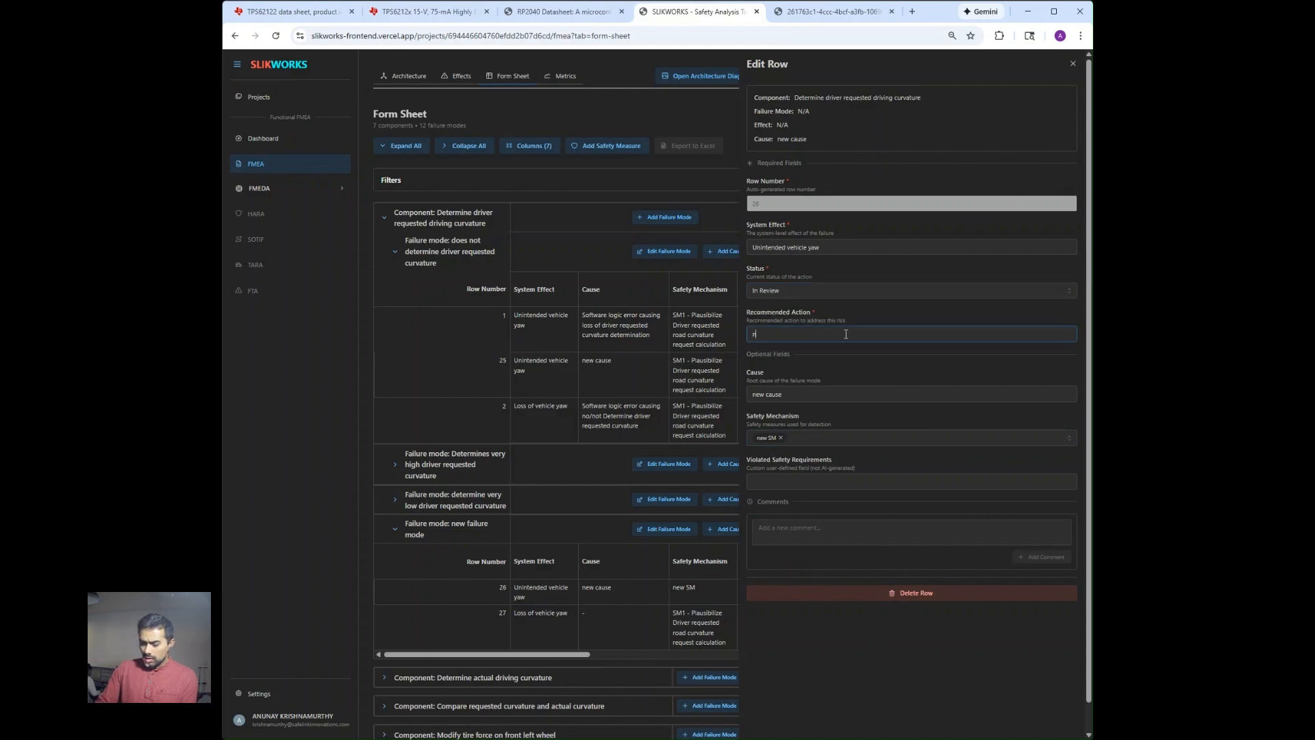
pyautogui.write('no recomm')
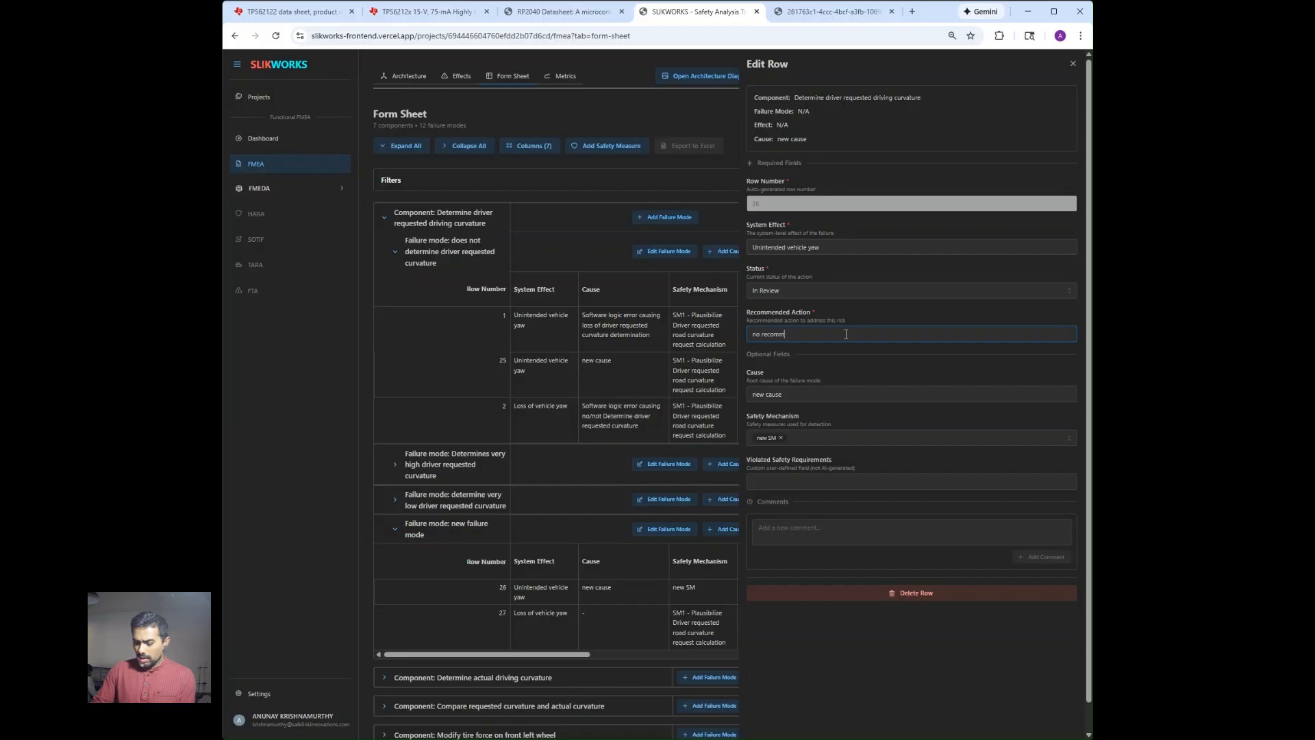
pyautogui.write('ended actions')
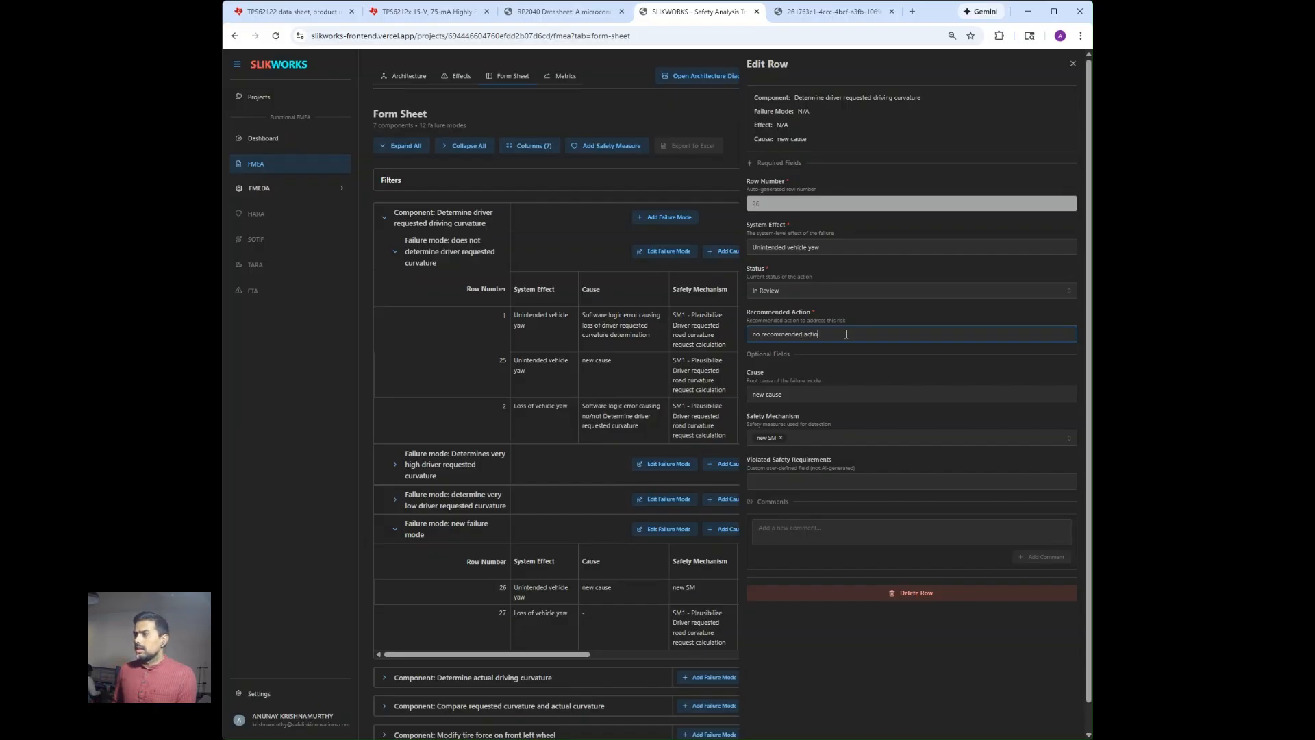
pyautogui.click(1072, 63)
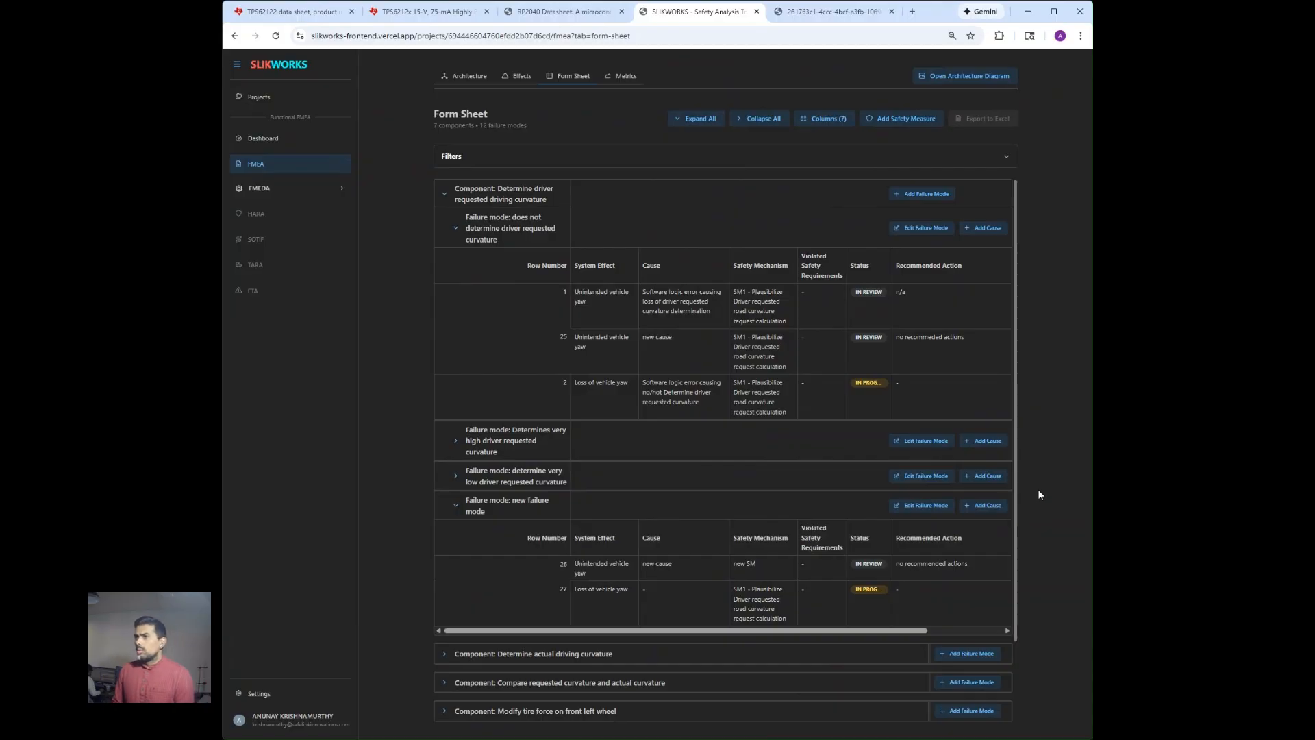
# Filter the form sheet by the In Review status to examine the matching rows, and clear the status filter.
pyautogui.click(674, 153)
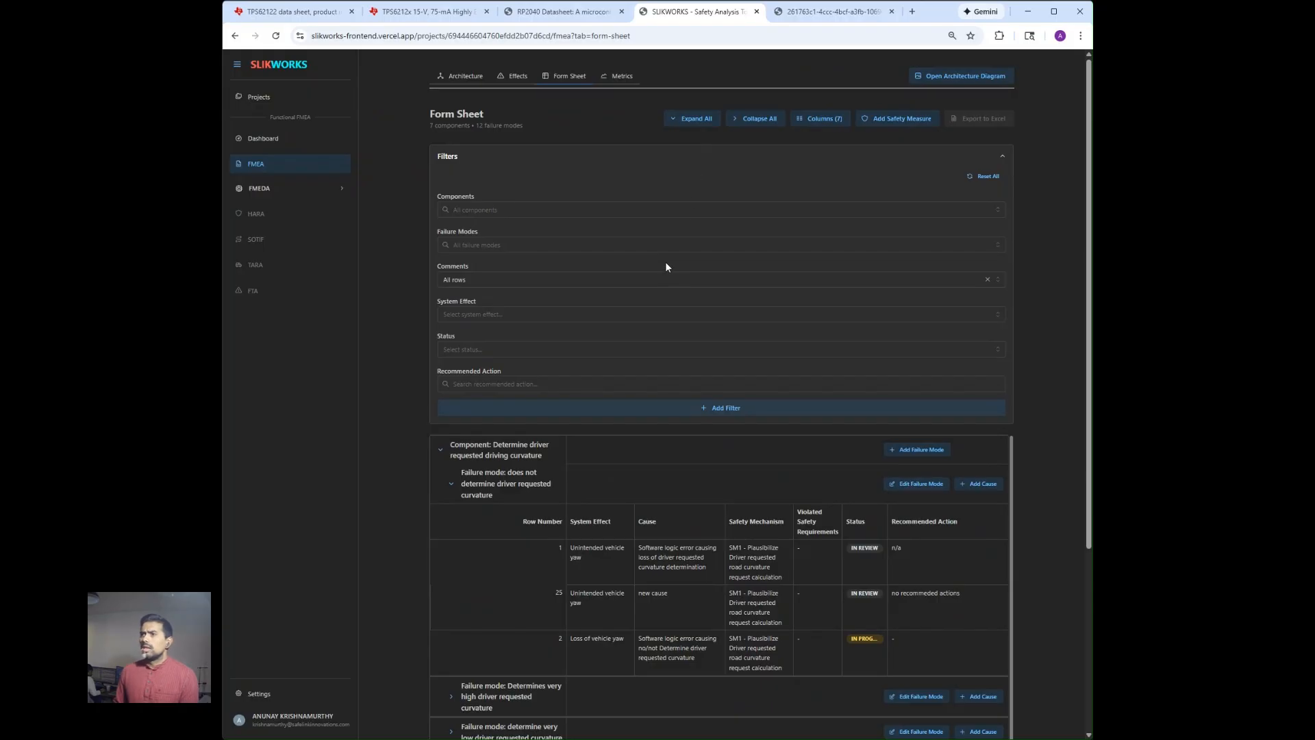
pyautogui.click(643, 350)
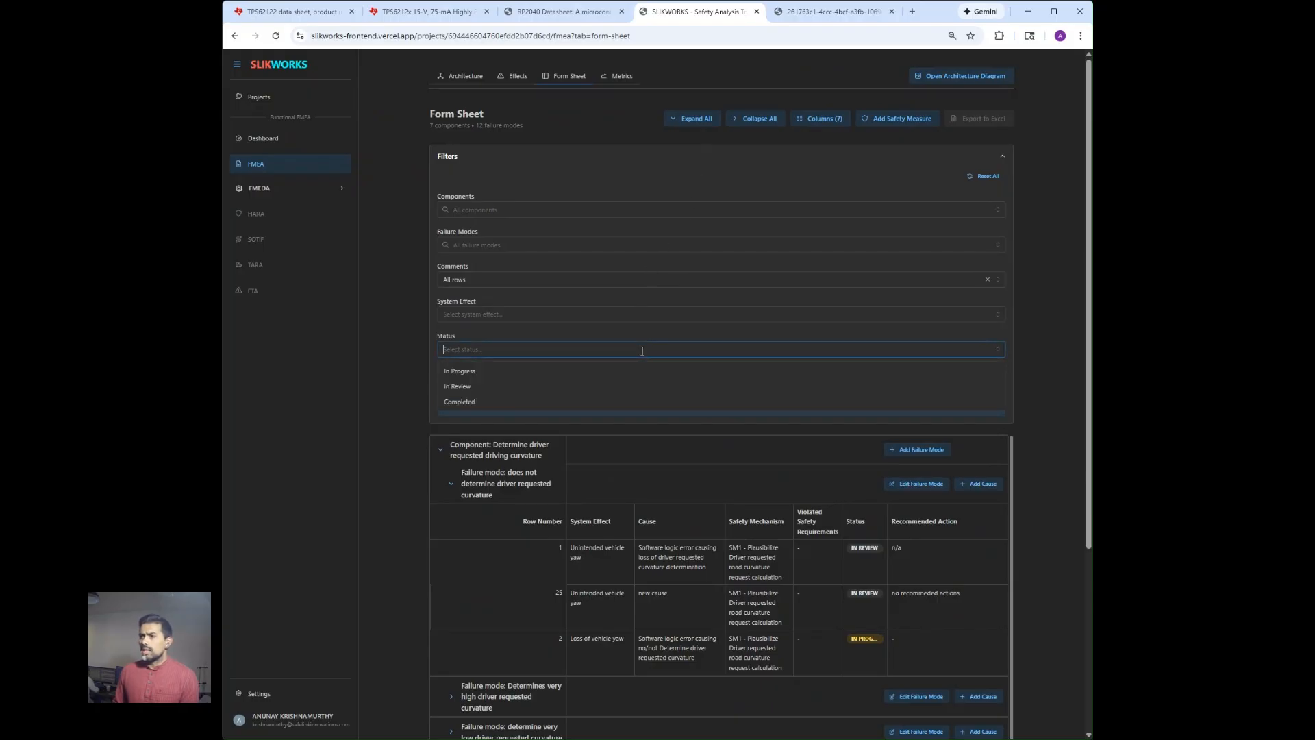
pyautogui.click(650, 387)
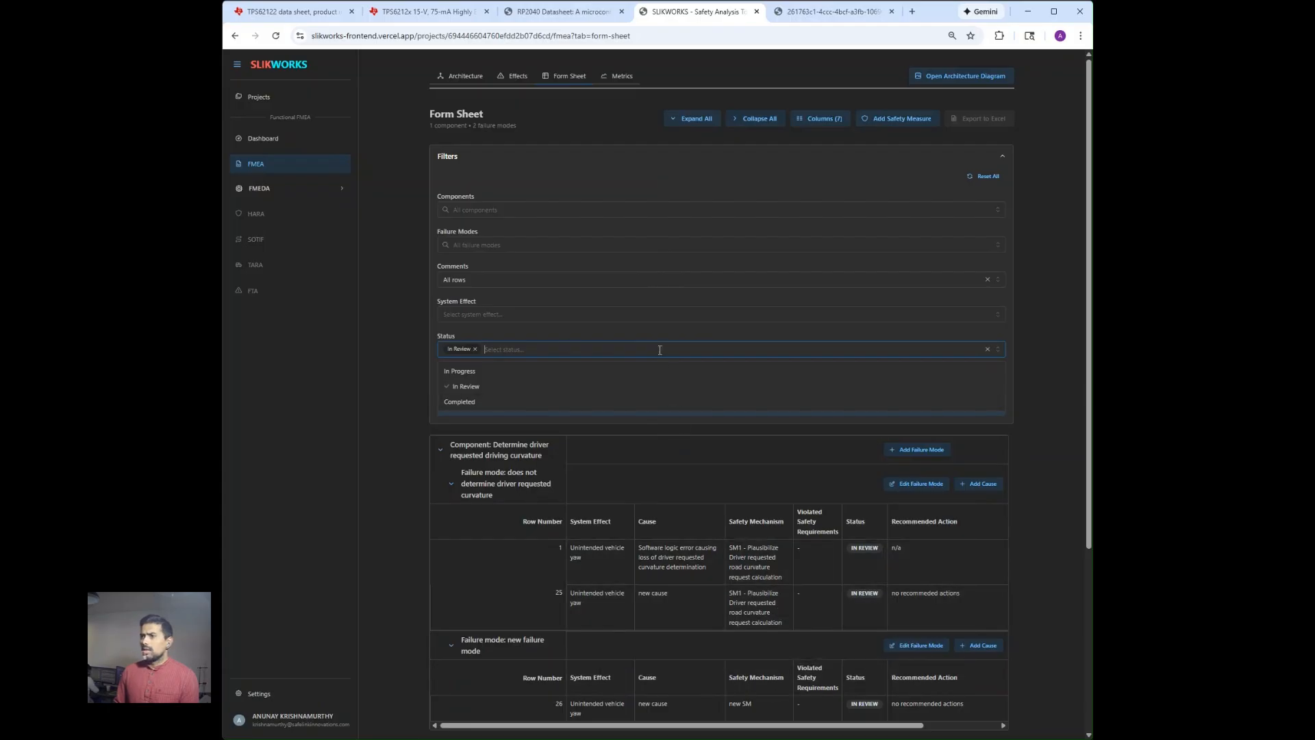
pyautogui.click(475, 350)
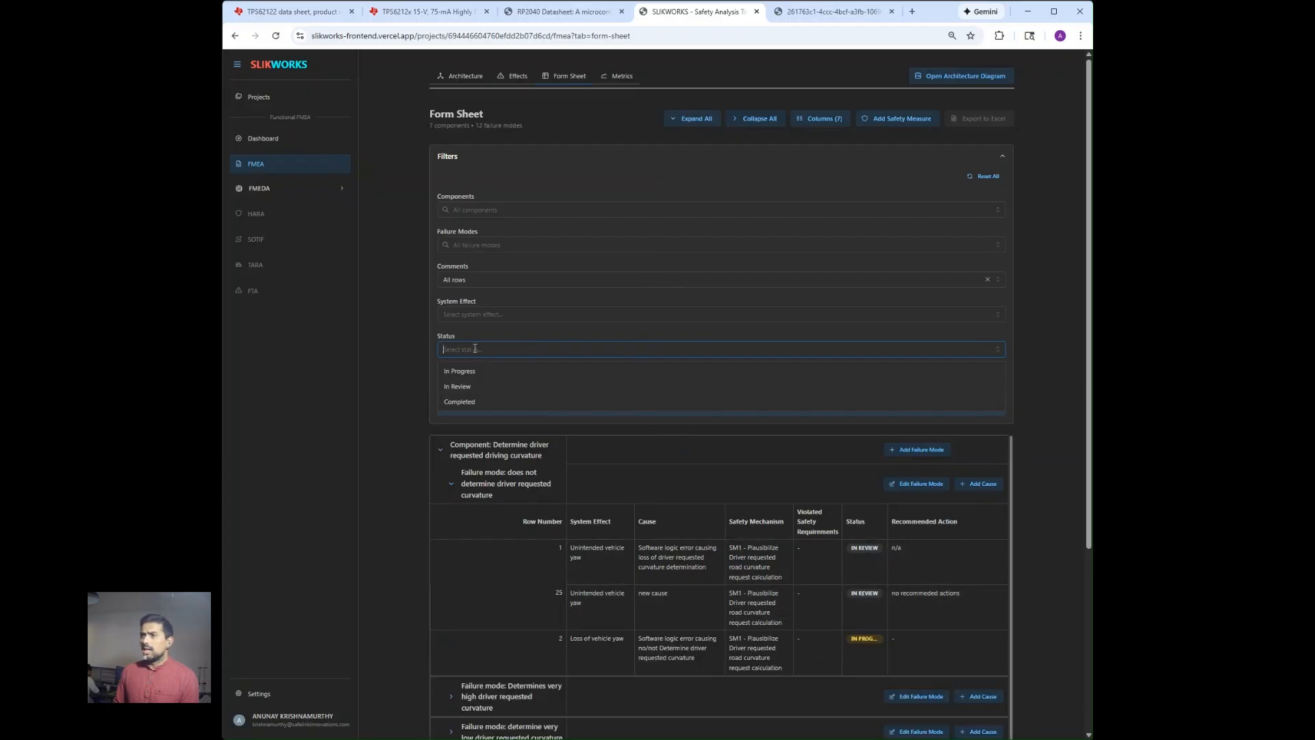
pyautogui.click(406, 320)
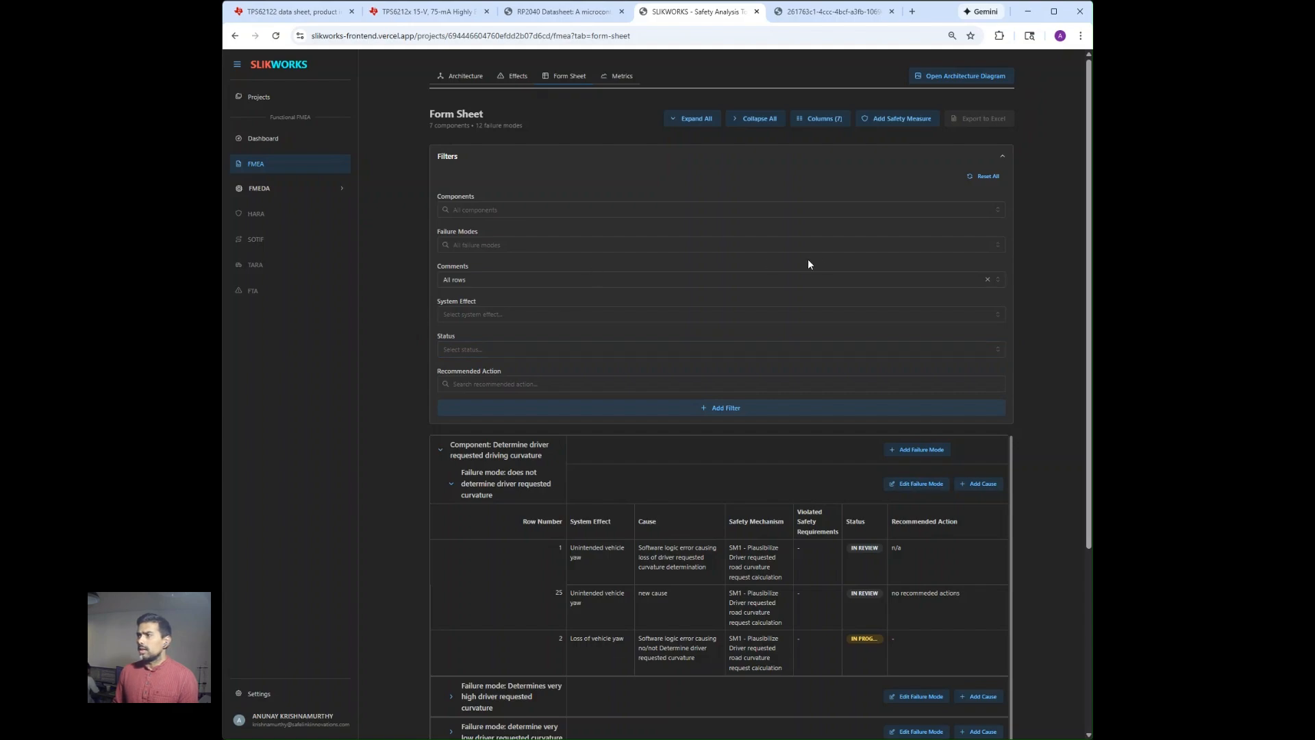
# Filter the form sheet to rows with comments, and reset the comments filter to all rows.
pyautogui.click(755, 282)
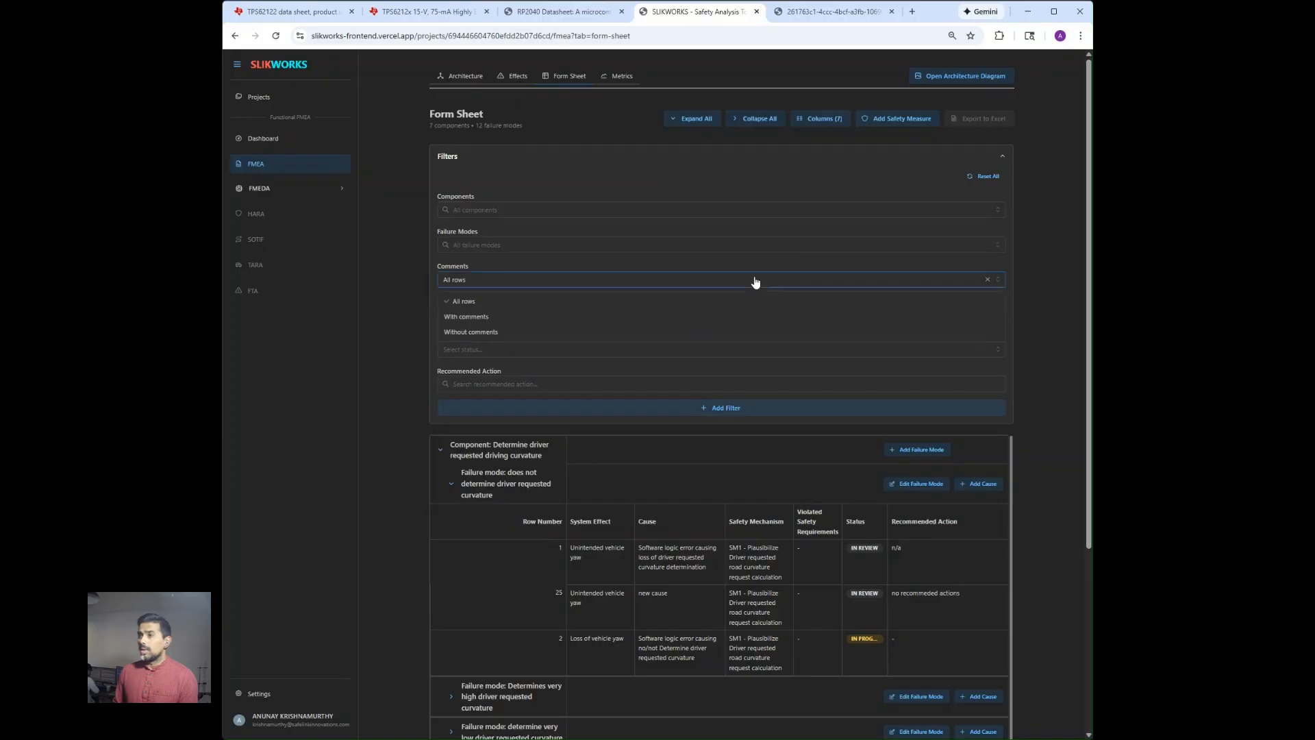
pyautogui.click(591, 318)
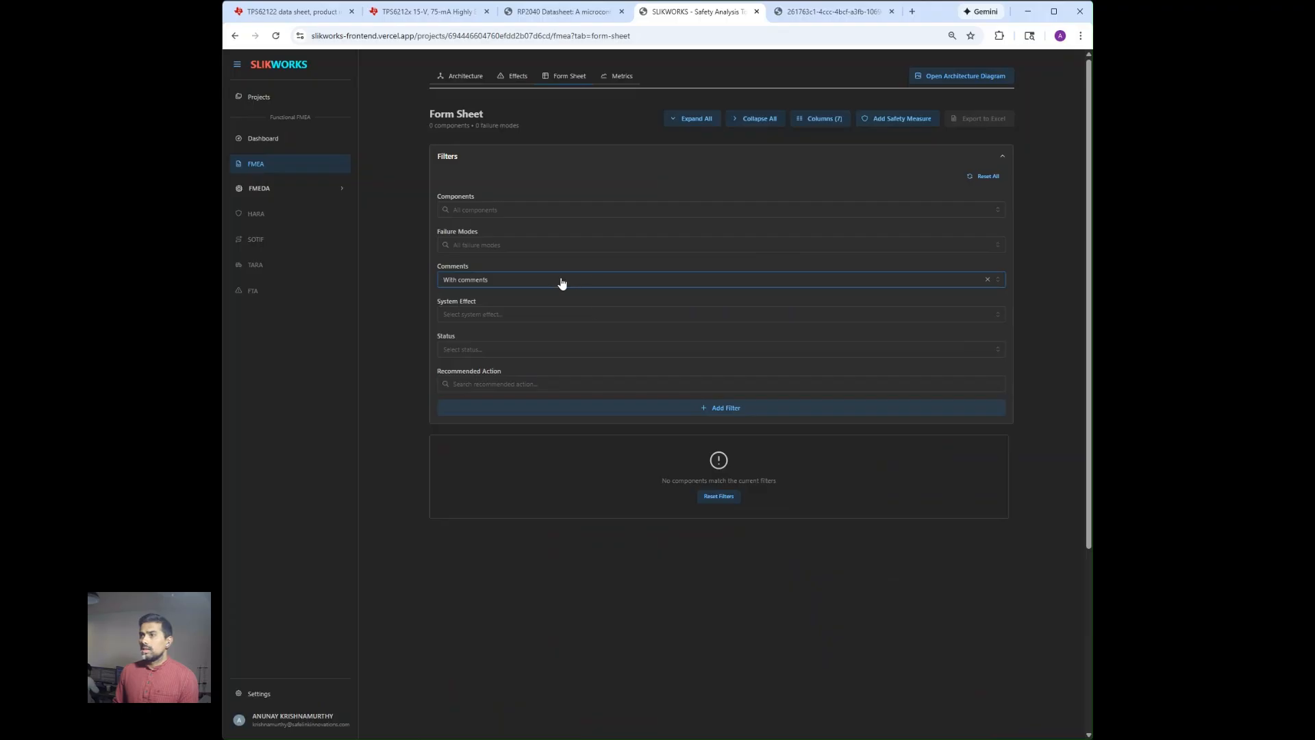
pyautogui.click(988, 281)
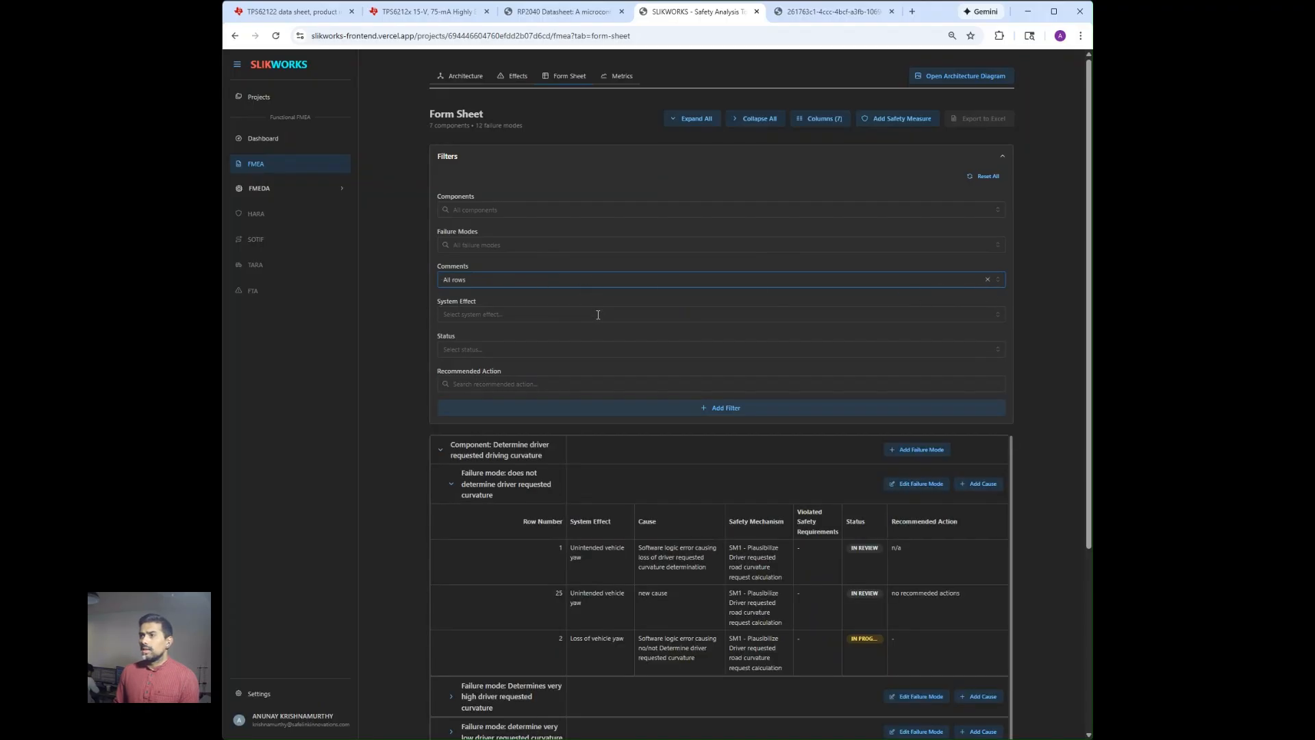
# Search the form sheet for rows whose recommended action is "n/a", and clear the search text.
pyautogui.click(608, 384)
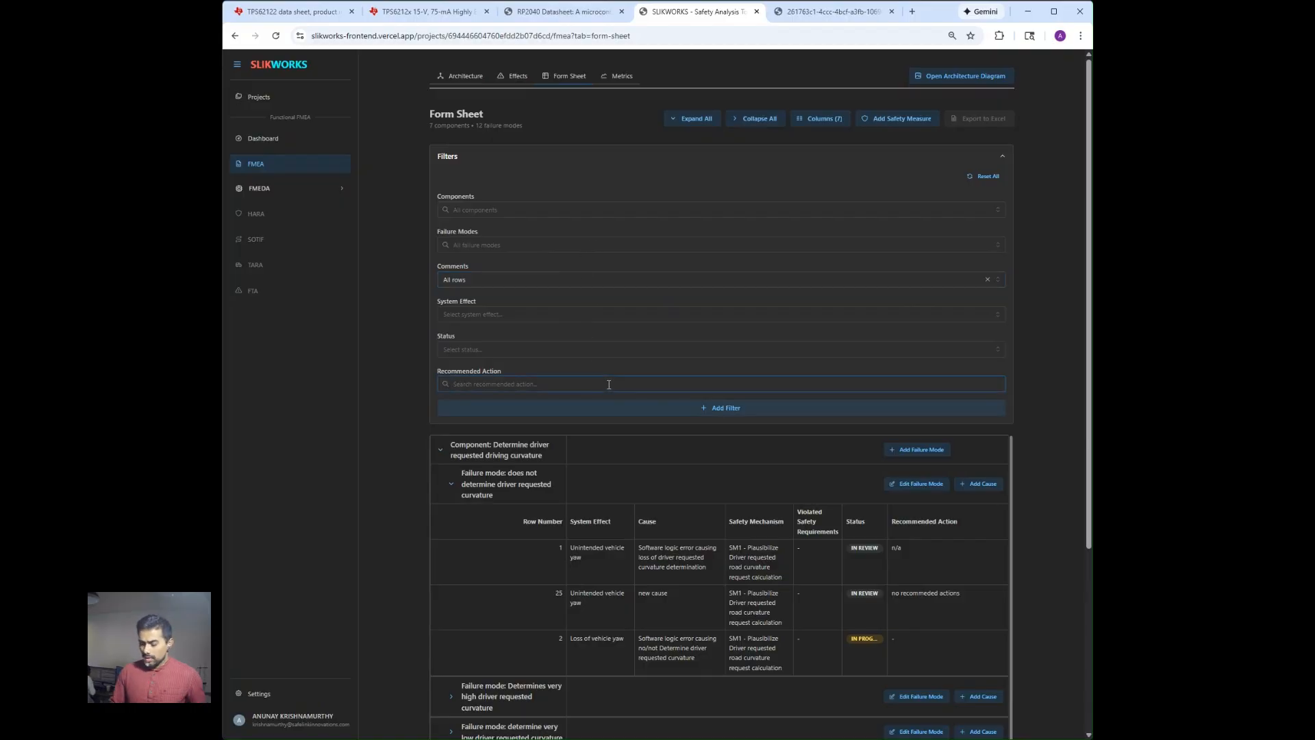
pyautogui.write('n/a')
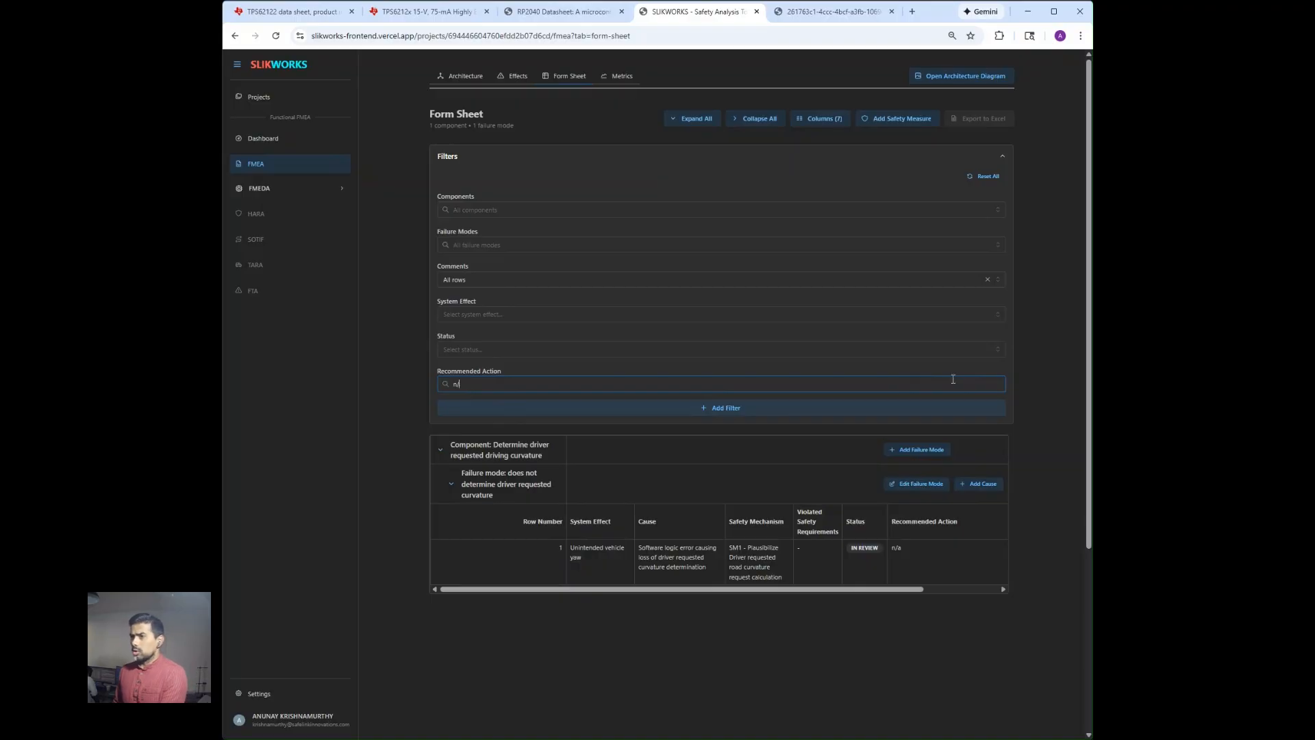
pyautogui.press('BackSpace')
pyautogui.press('BackSpace')
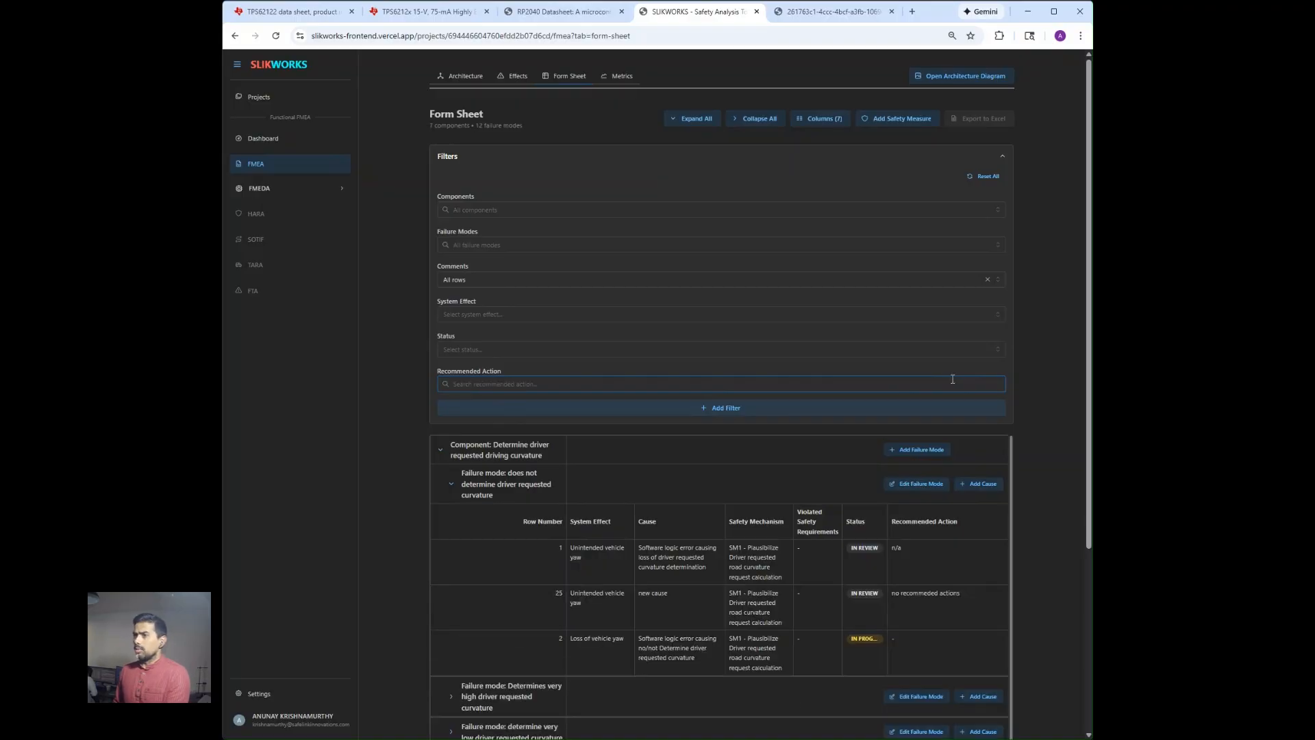
# Add the comment "accepetd" to row 1 under the "does not determine driver requested curvature" failure mode.
pyautogui.click(537, 565)
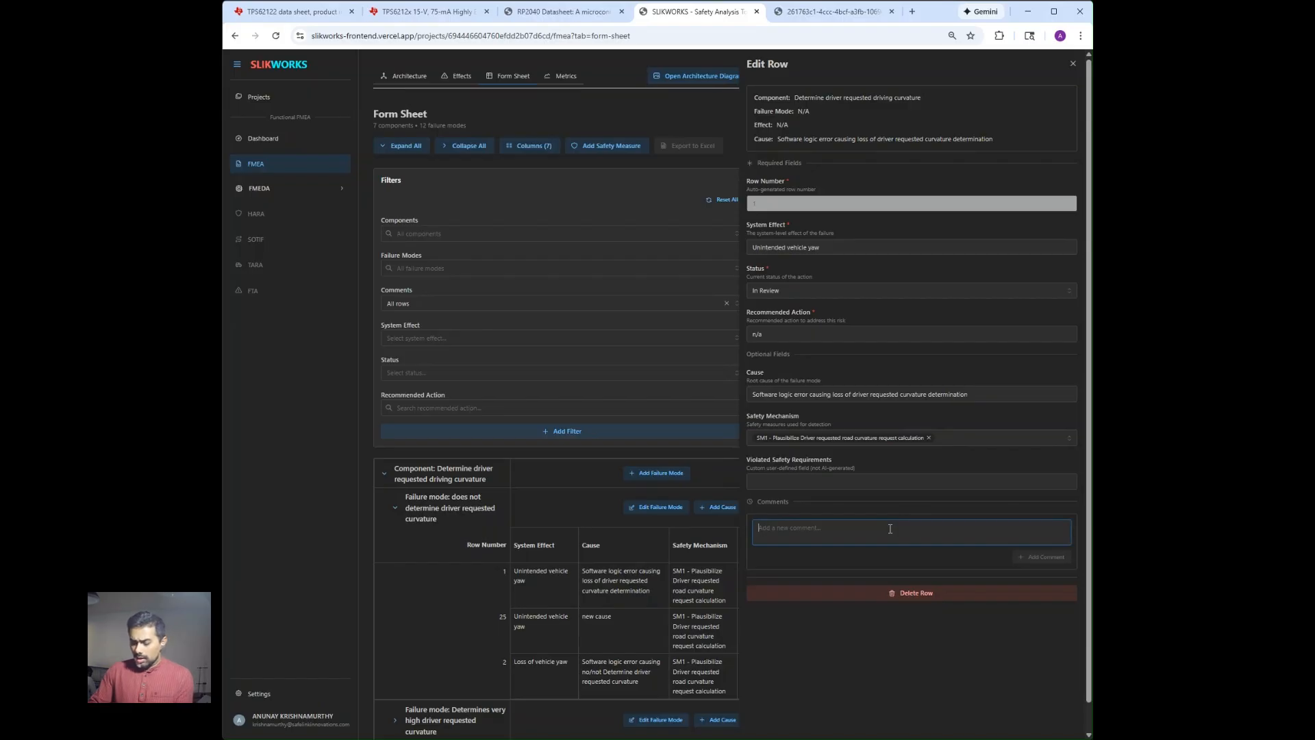
pyautogui.write('accepetd')
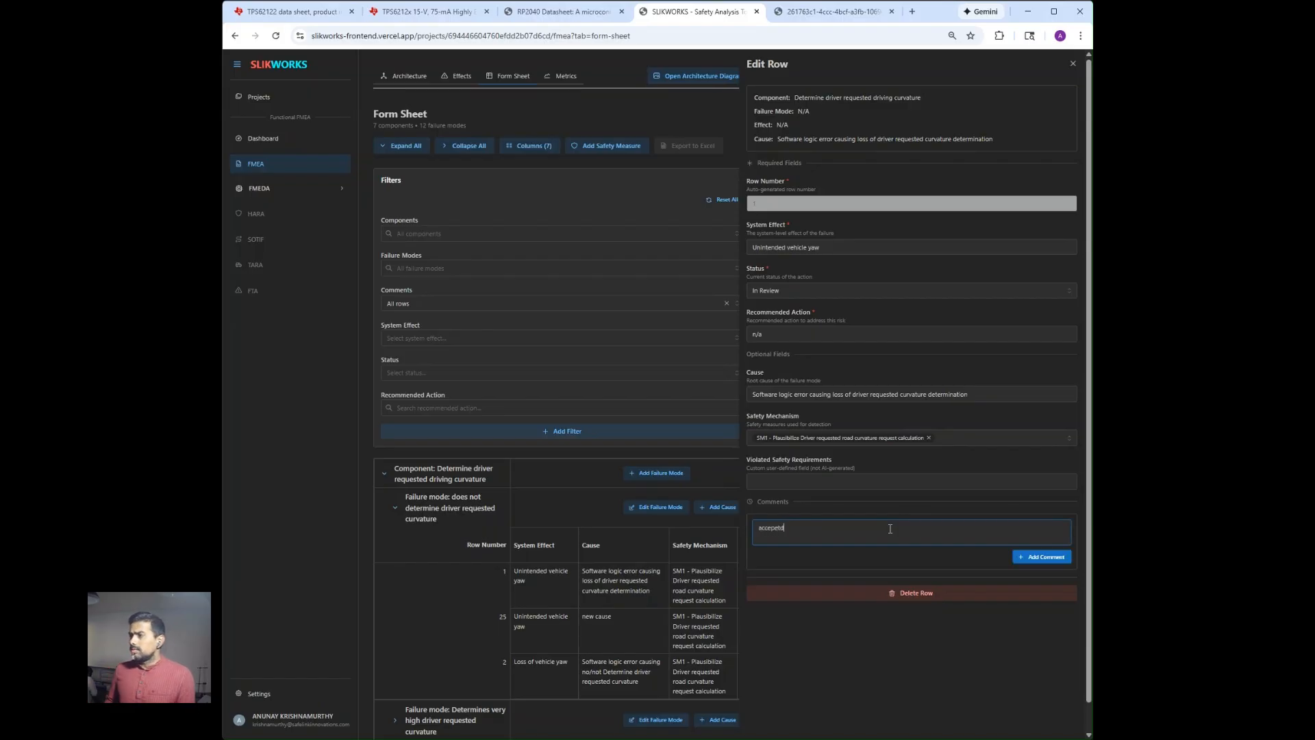
pyautogui.click(1026, 556)
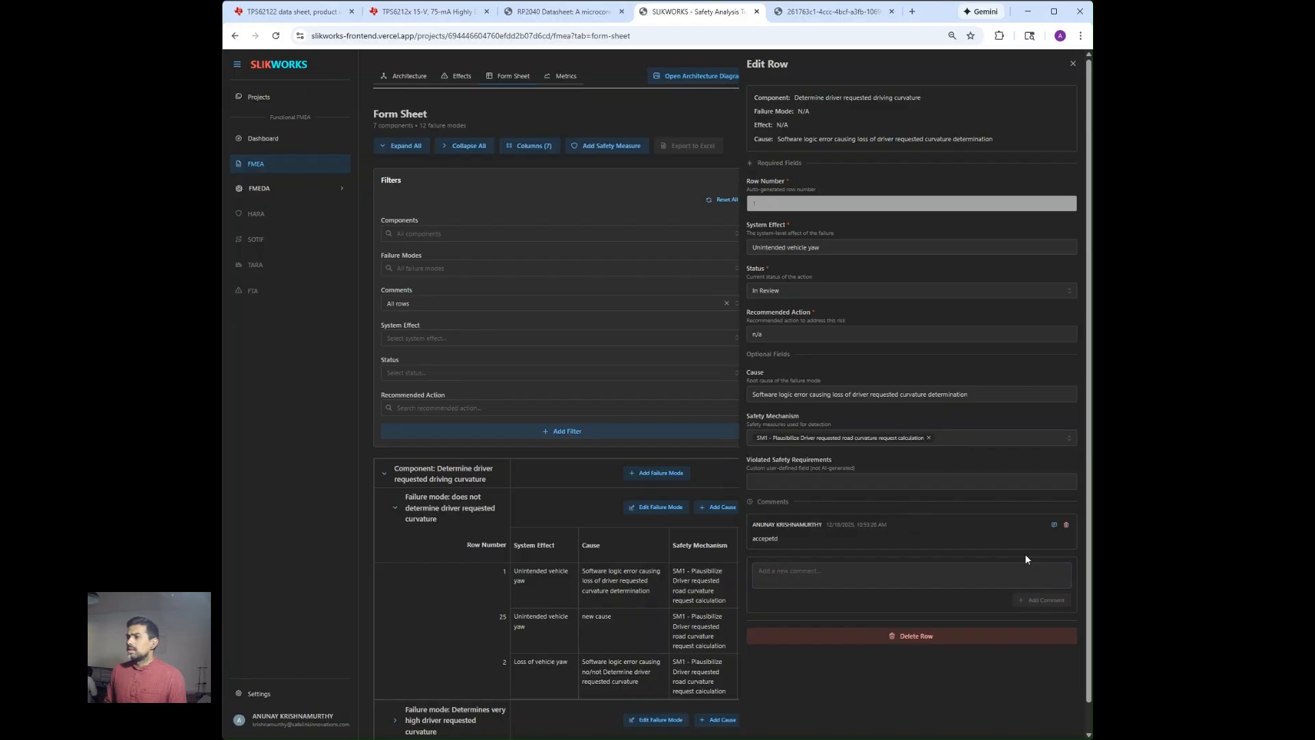
# Reply "new comment" to the comment on row 1 and close the row editor.
pyautogui.click(1055, 526)
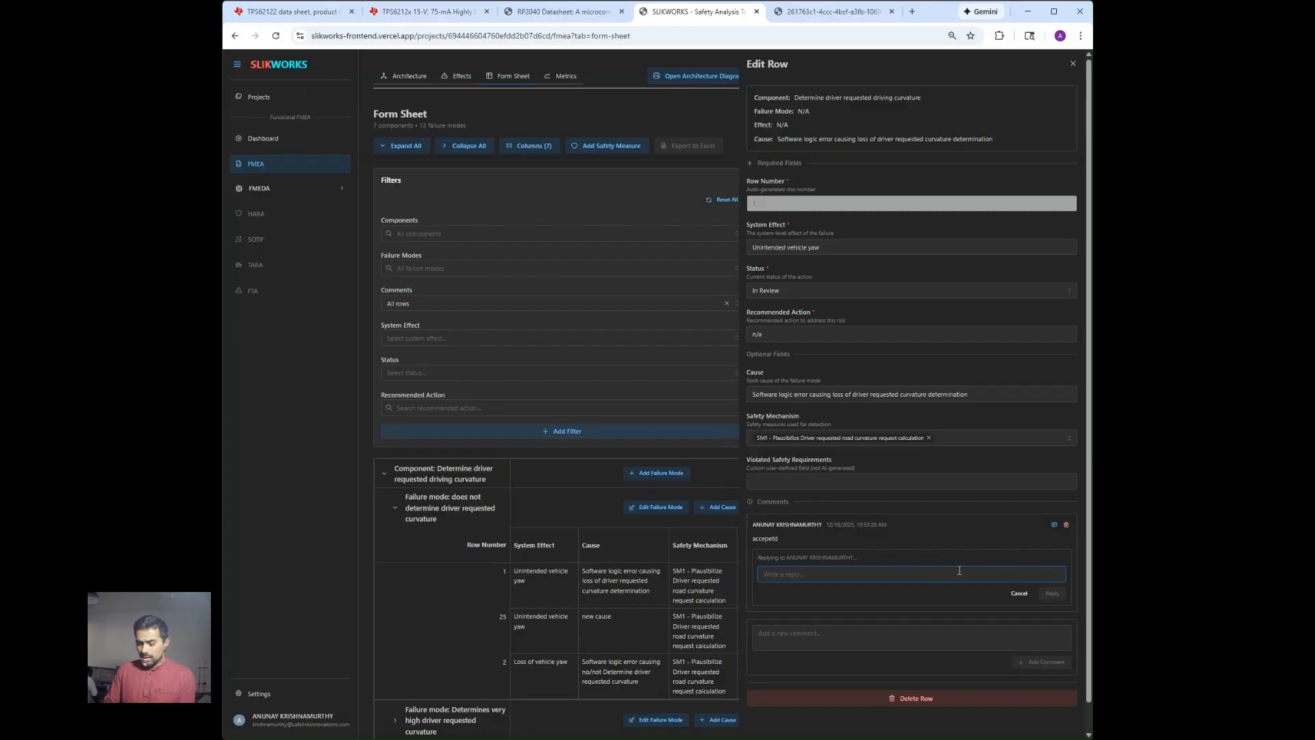
pyautogui.write('new comm')
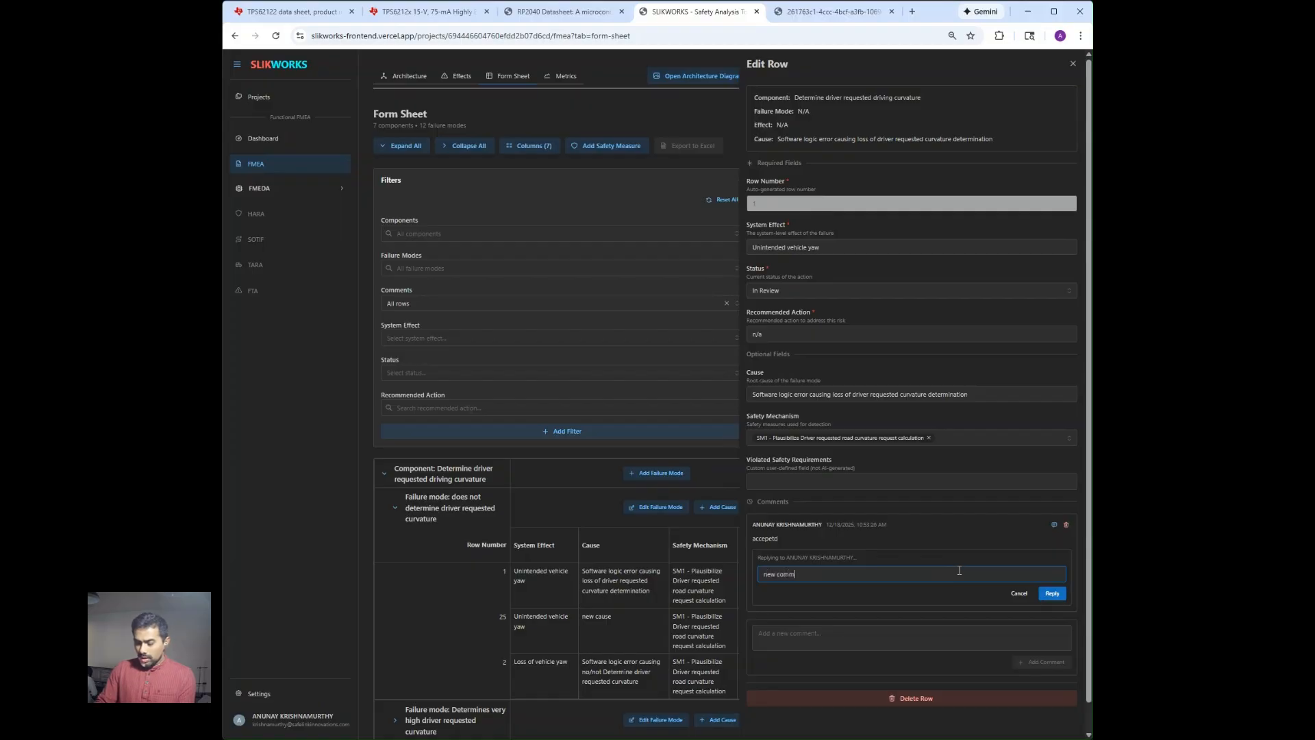
pyautogui.write('ent')
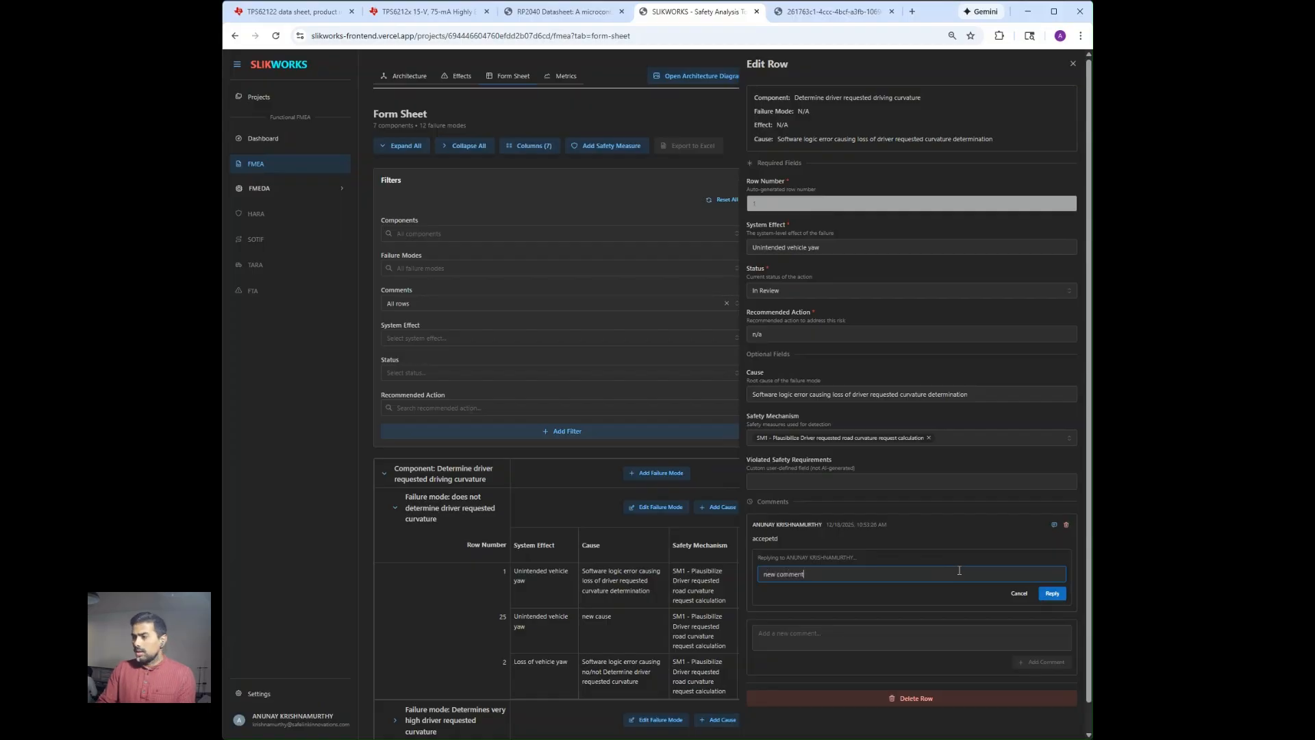
pyautogui.click(1052, 594)
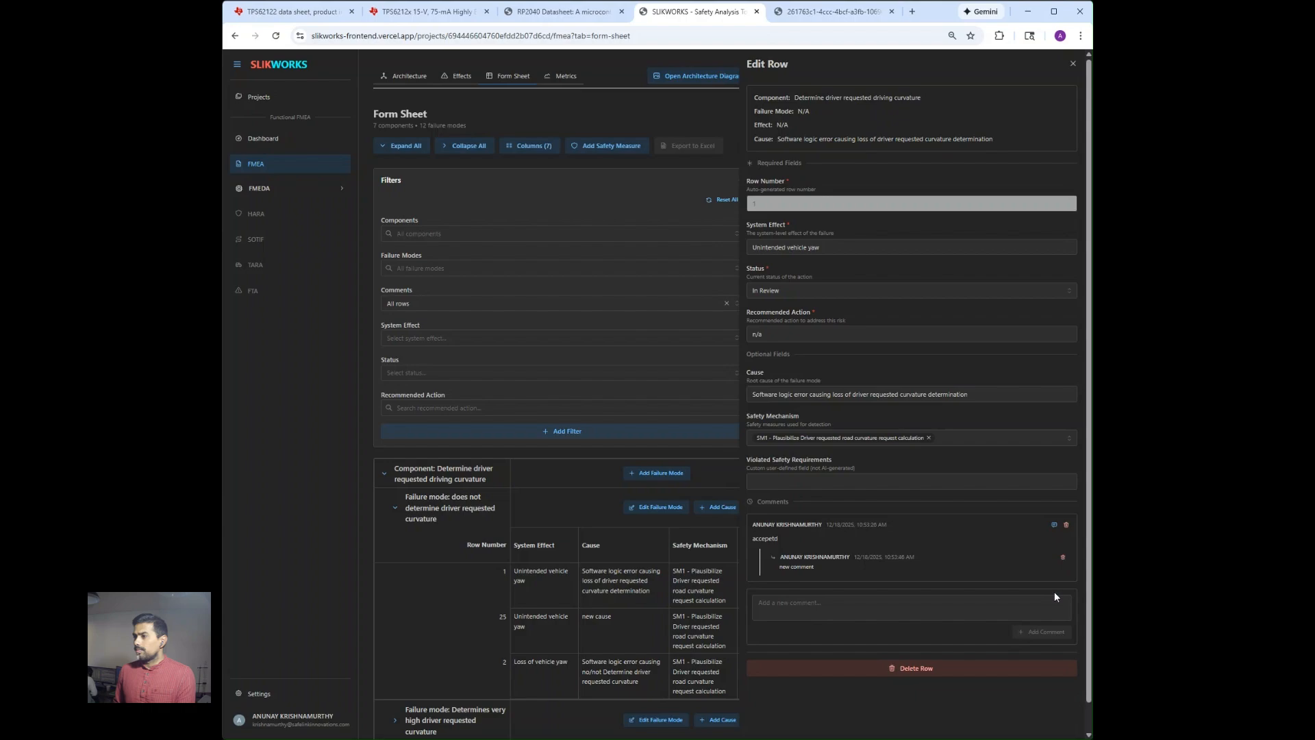
pyautogui.click(1073, 64)
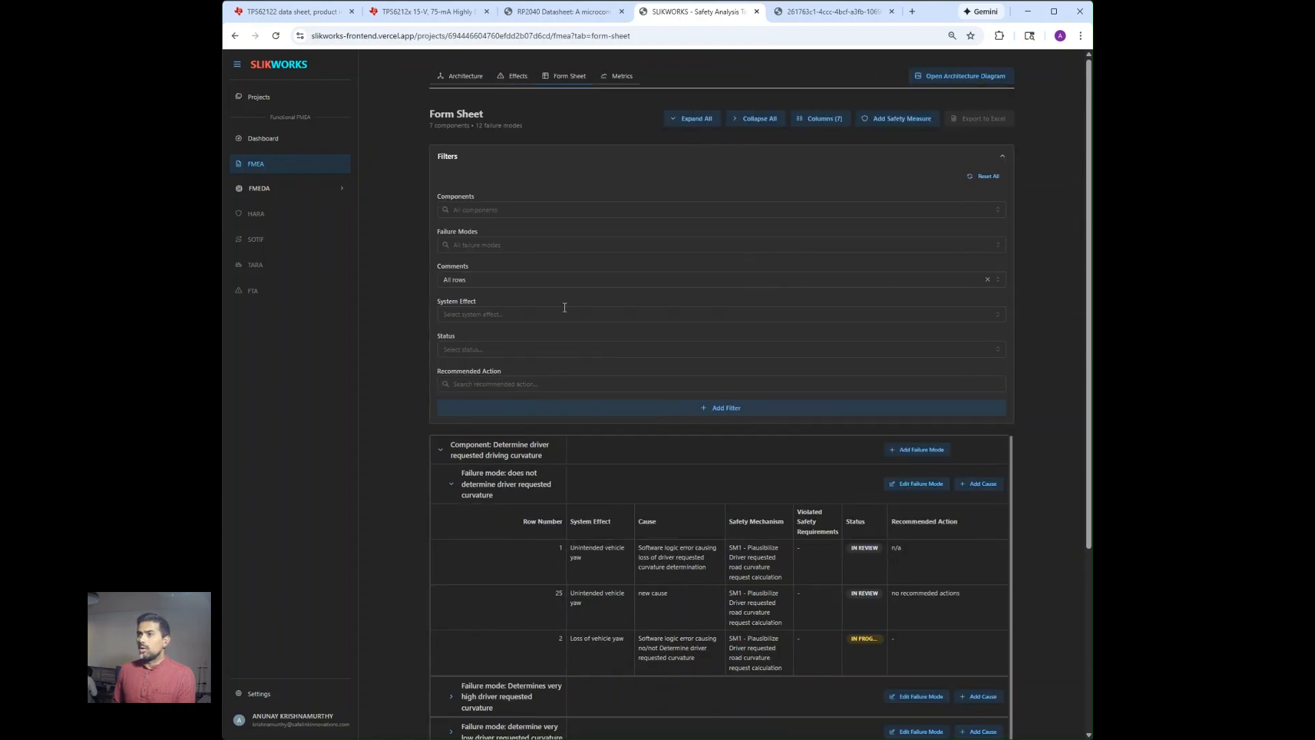
# Filter the form sheet by "With comments" to check which rows carry comments.
pyautogui.click(609, 281)
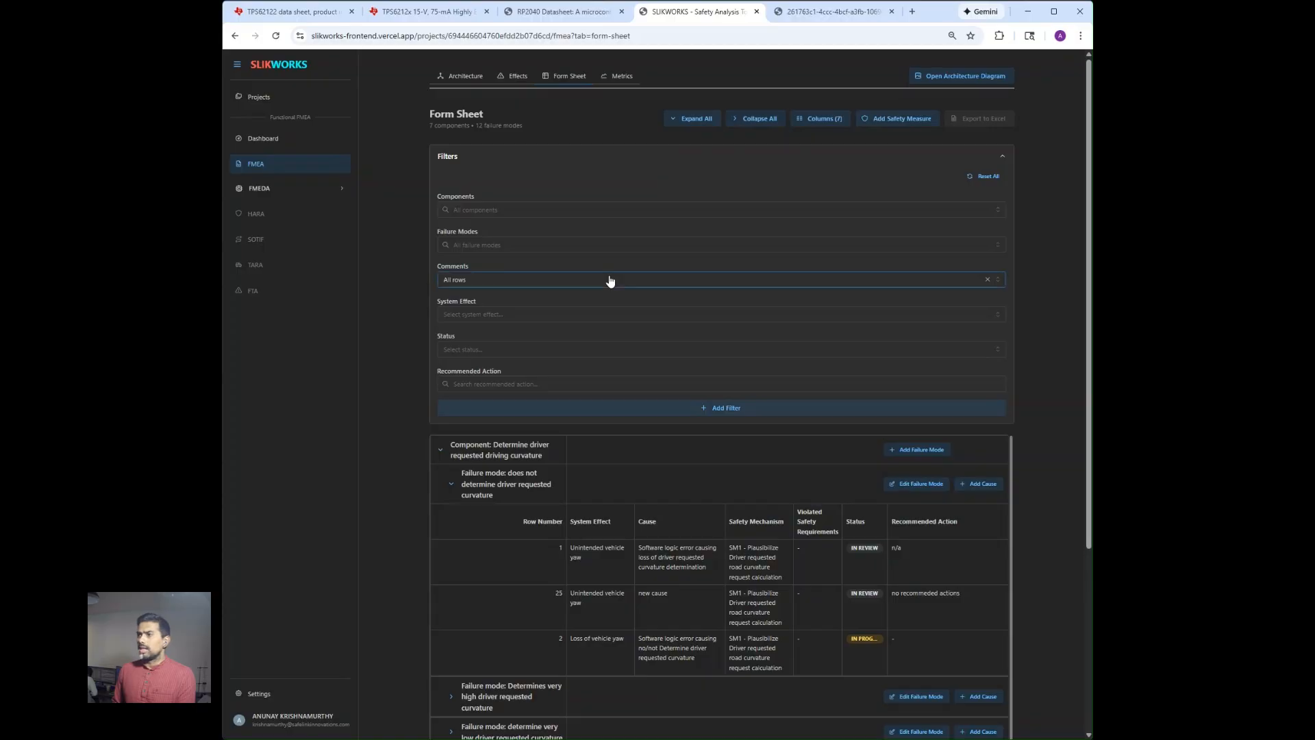
pyautogui.click(543, 317)
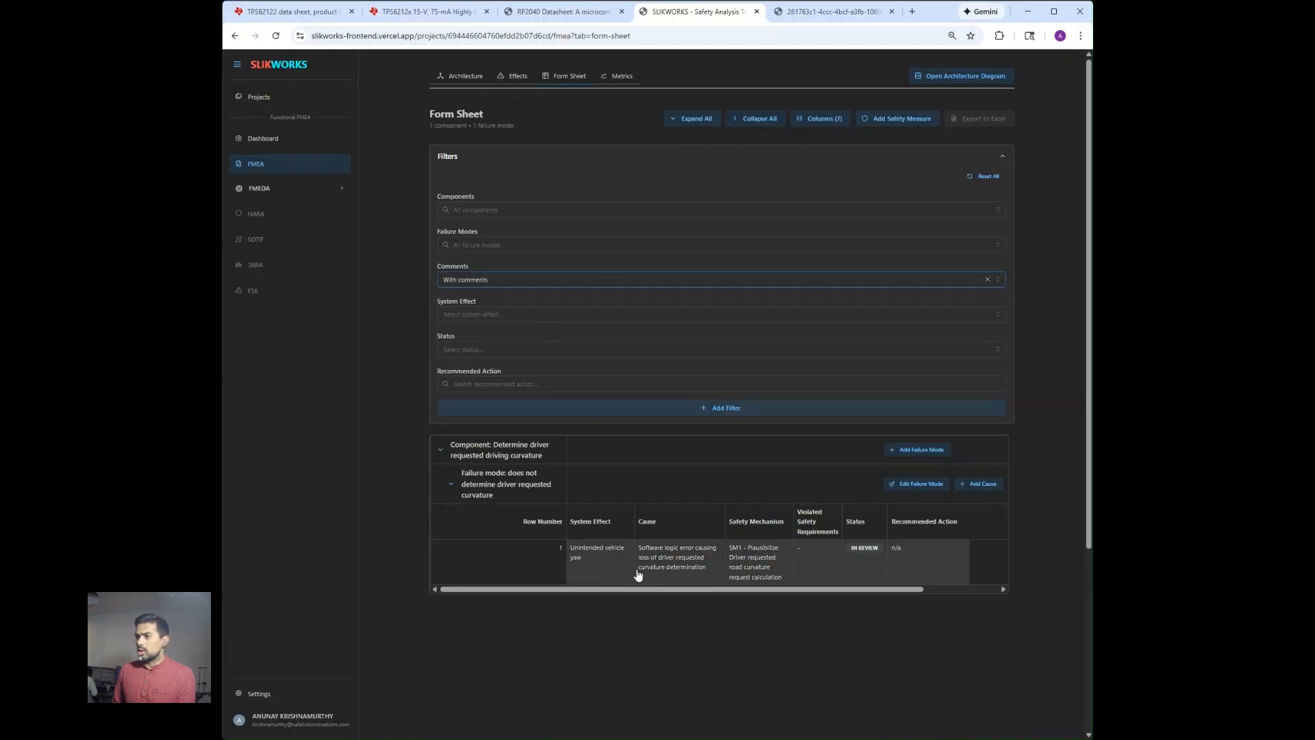